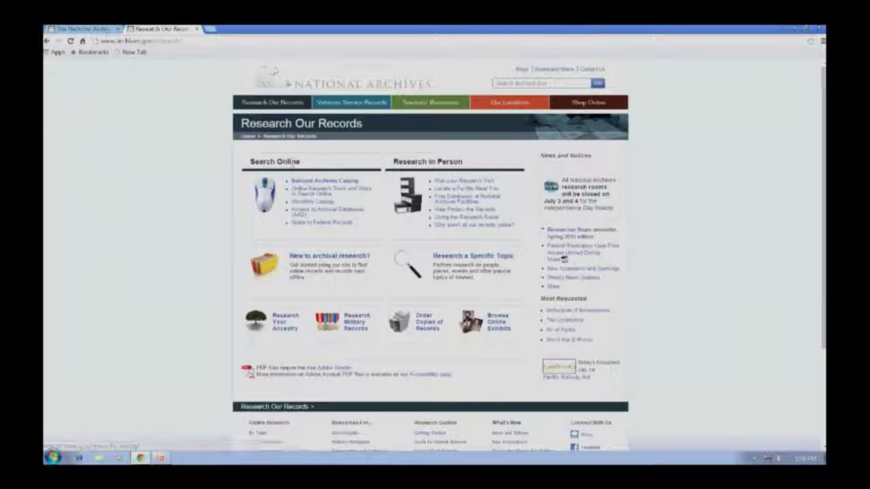
# Step: Open the National Archives Catalog introduction page and briefly try Advanced Search before going back
pyautogui.click(309, 182)
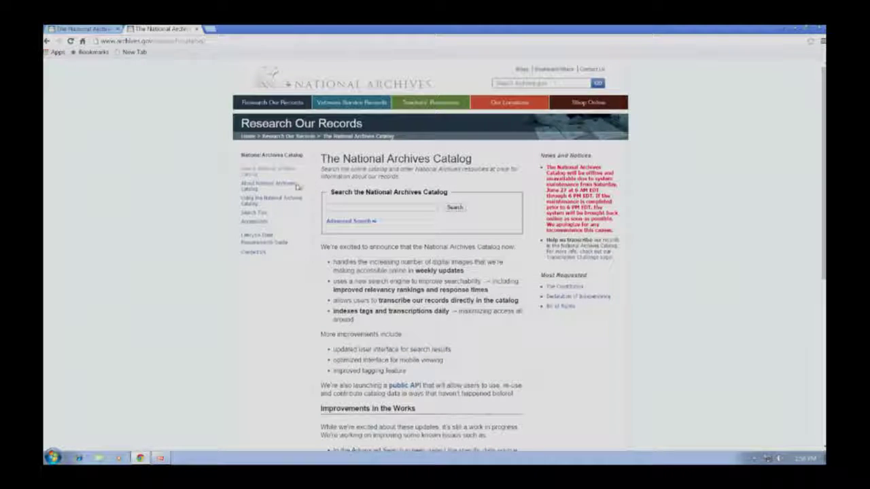
pyautogui.click(360, 207)
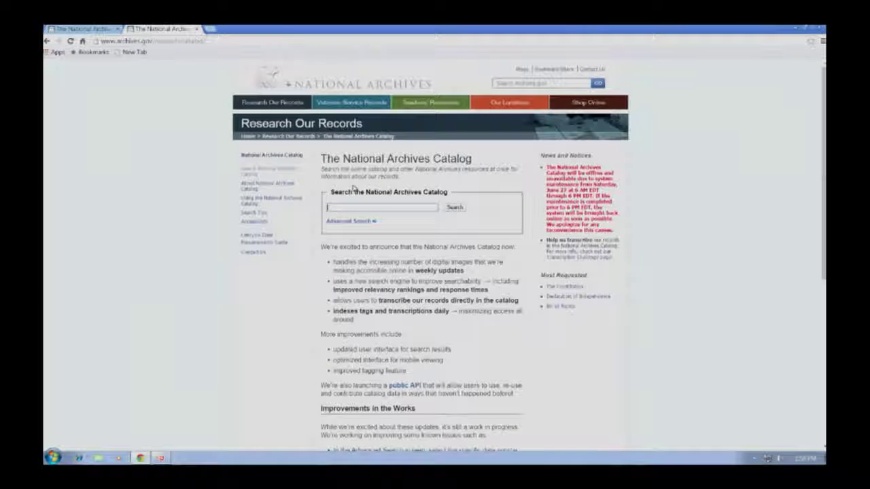
pyautogui.click(343, 222)
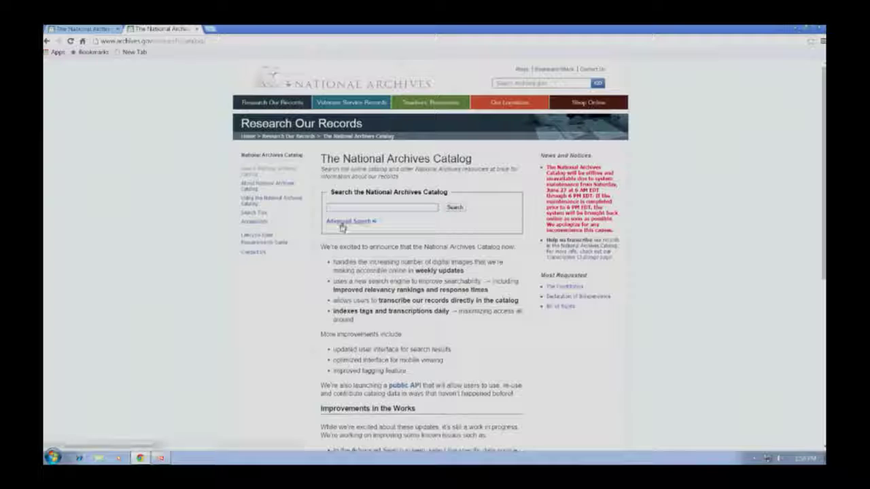
pyautogui.click(46, 40)
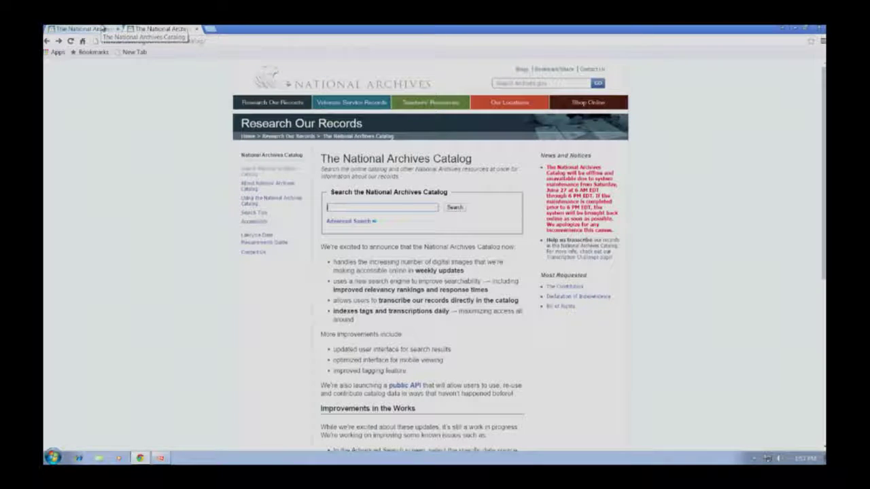
# Step: Switch between the catalog introduction tab and the new catalog search tab, ending on the search page
pyautogui.click(100, 29)
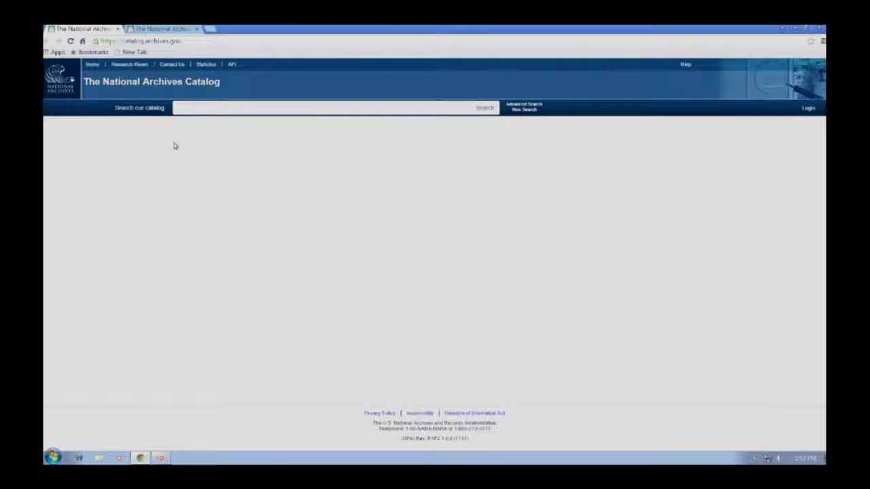
pyautogui.click(154, 31)
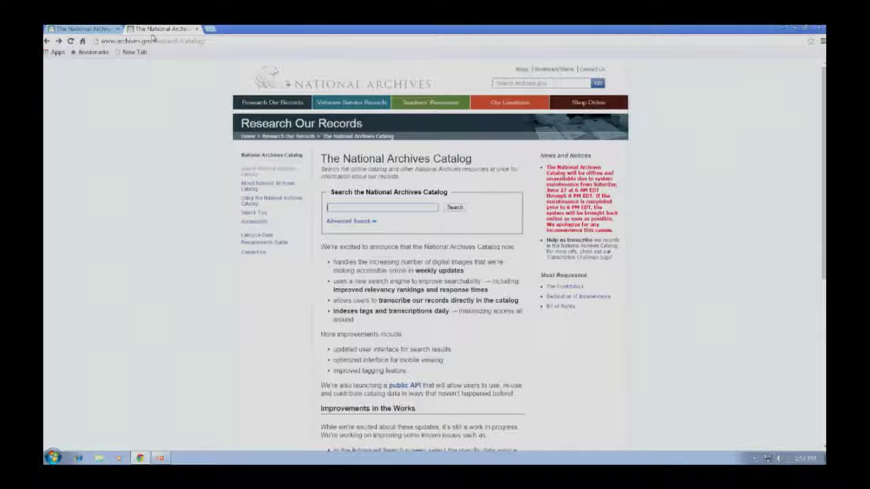
pyautogui.click(102, 28)
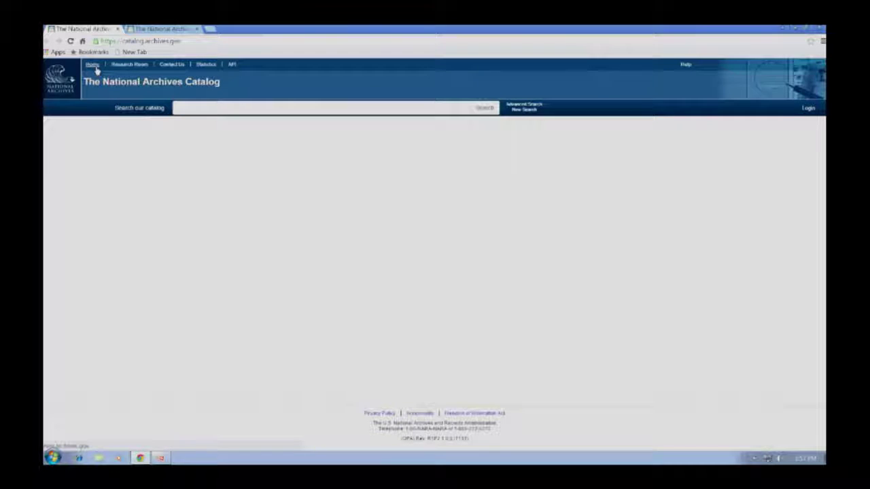
pyautogui.click(155, 30)
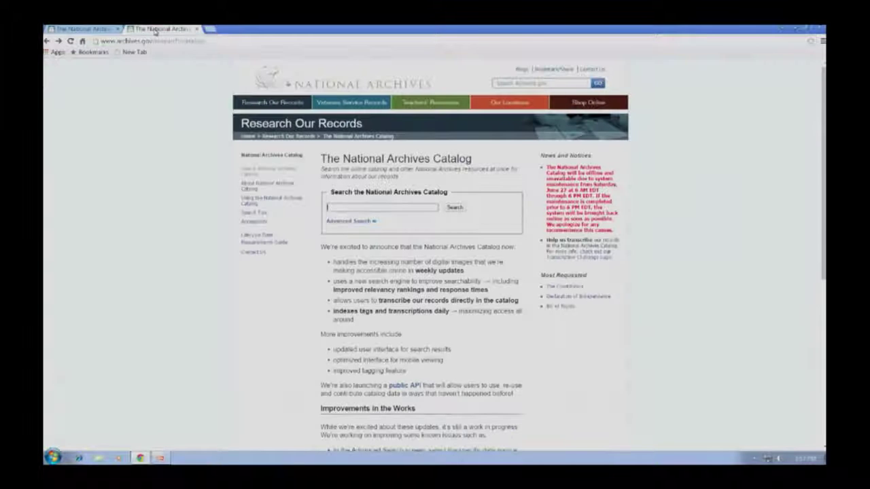
pyautogui.click(102, 31)
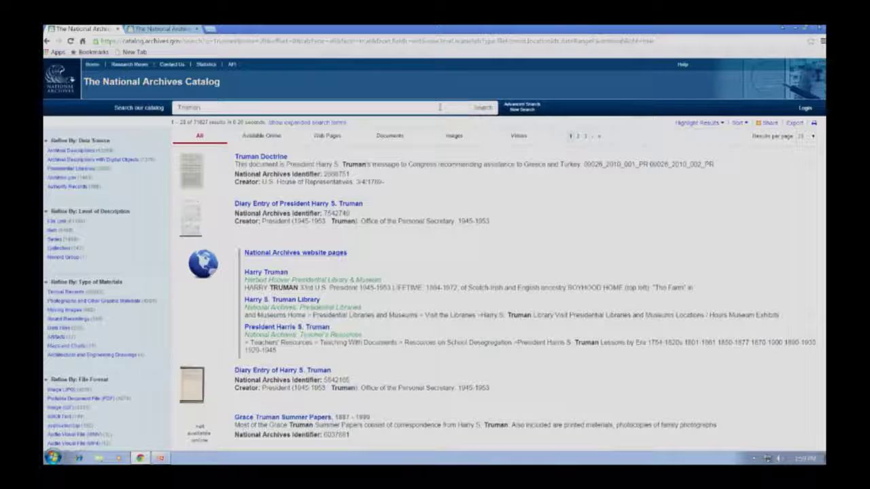
# Step: Search the catalog for 'Truman' and scroll through the matching records
pyautogui.click(439, 107)
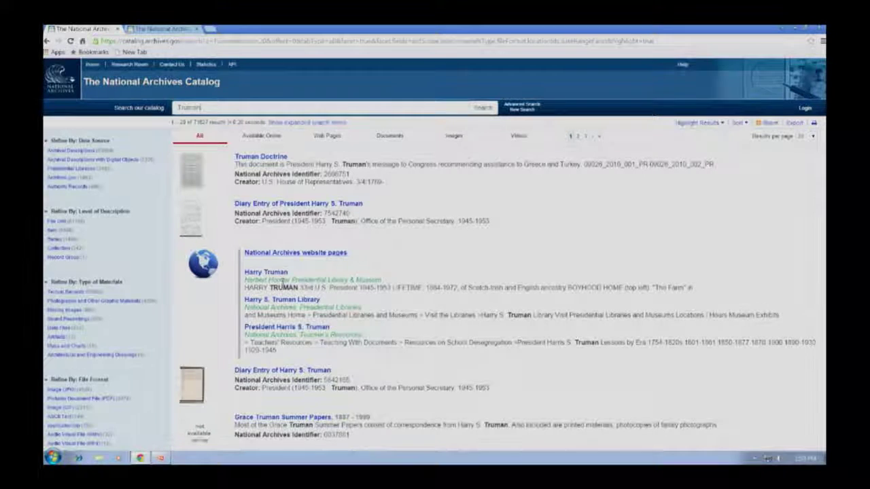
pyautogui.scroll(-2, 196, 254)
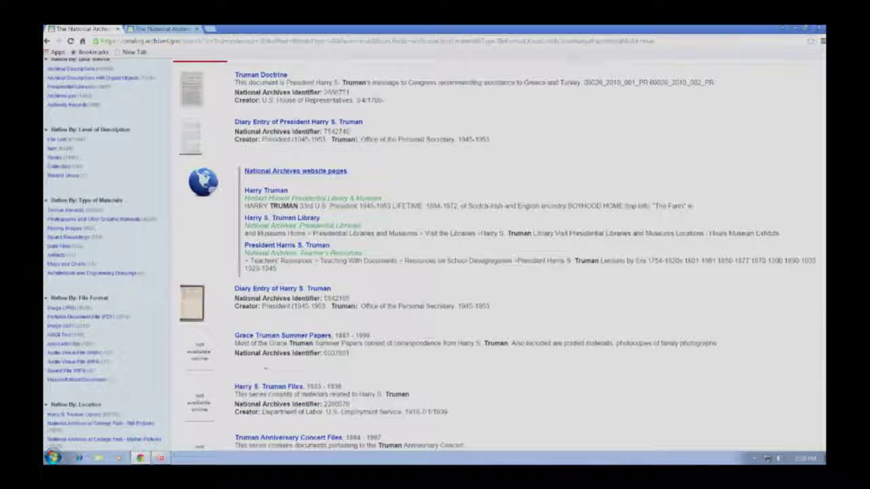
pyautogui.scroll(-1, 265, 360)
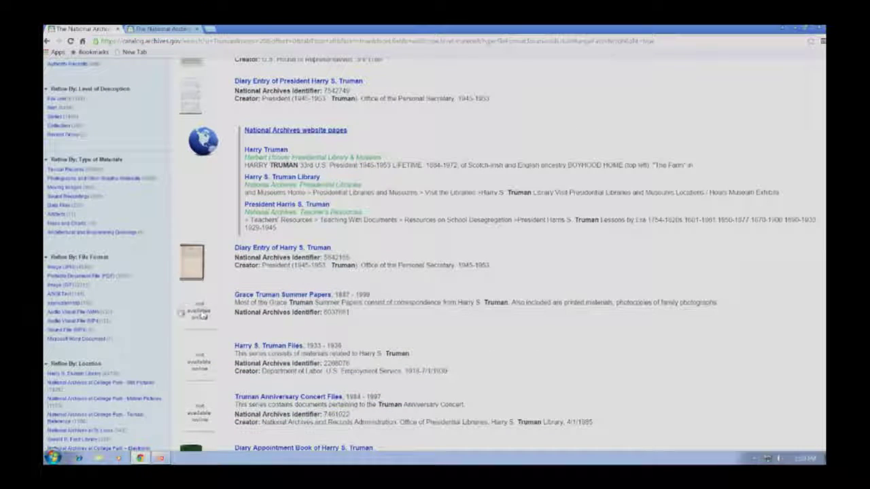
pyautogui.scroll(-1, 197, 319)
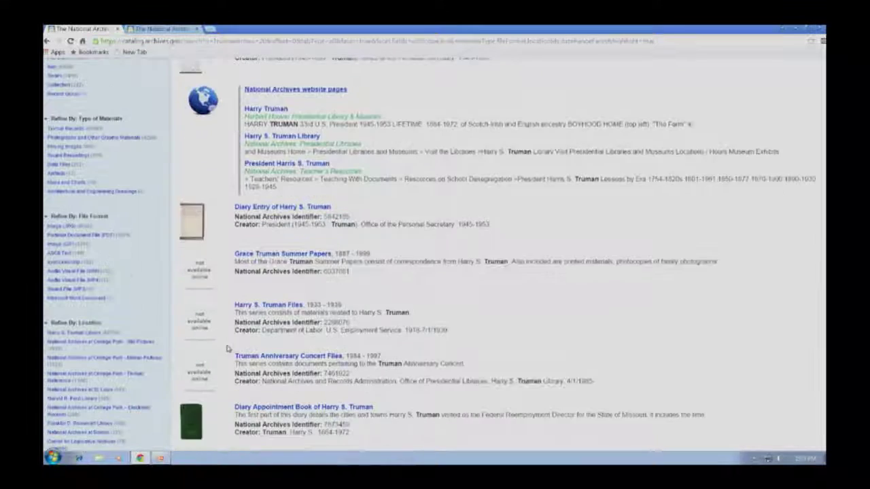
pyautogui.scroll(-3, 229, 351)
pyautogui.scroll(-3, 284, 387)
pyautogui.scroll(10, 284, 387)
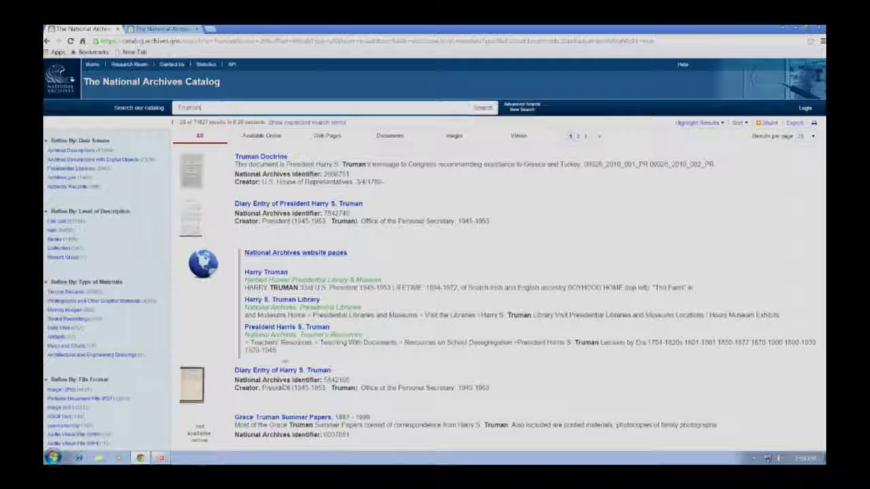
pyautogui.click(200, 106)
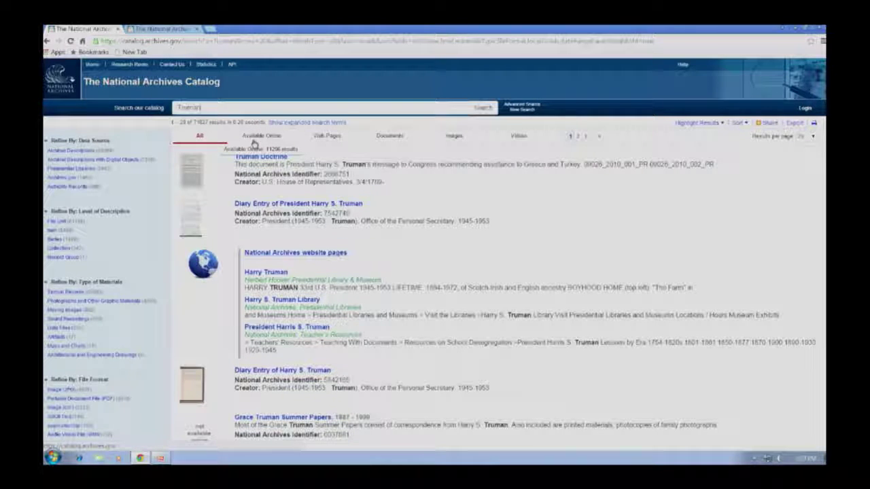
pyautogui.click(254, 143)
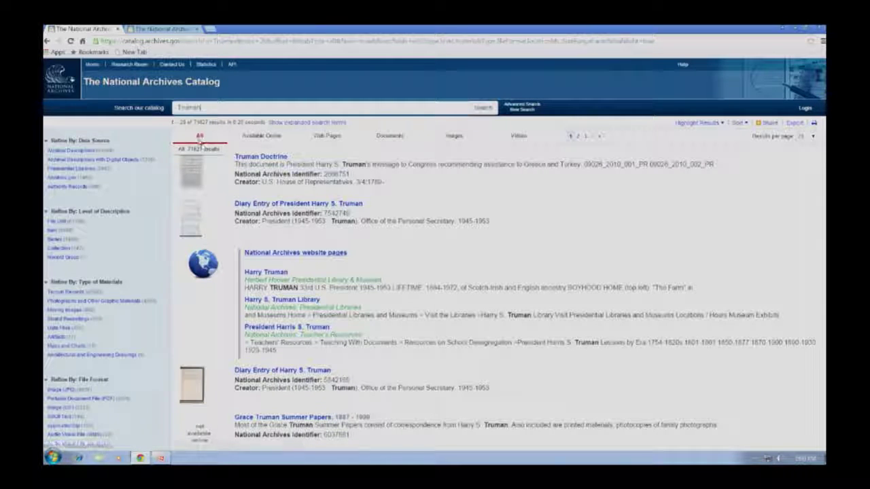
# Step: Filter Truman results to Available Online archival descriptions with digital objects, leaving 7,376 records
pyautogui.click(247, 139)
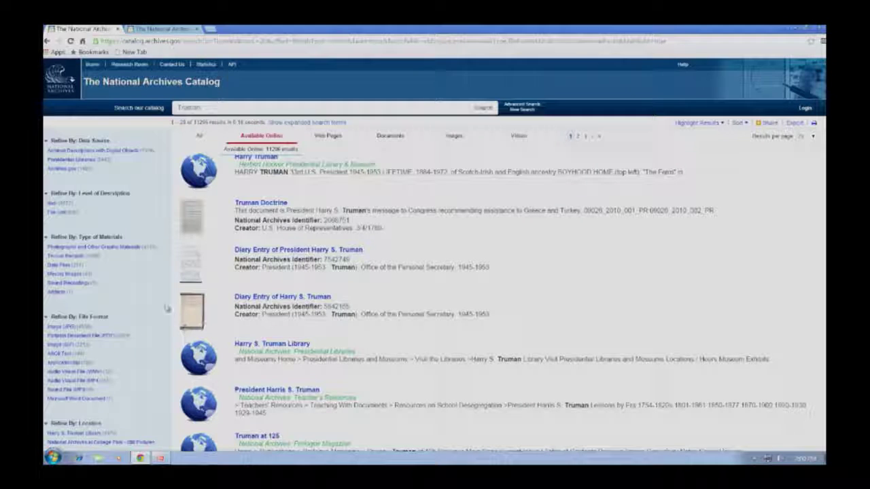
pyautogui.click(95, 153)
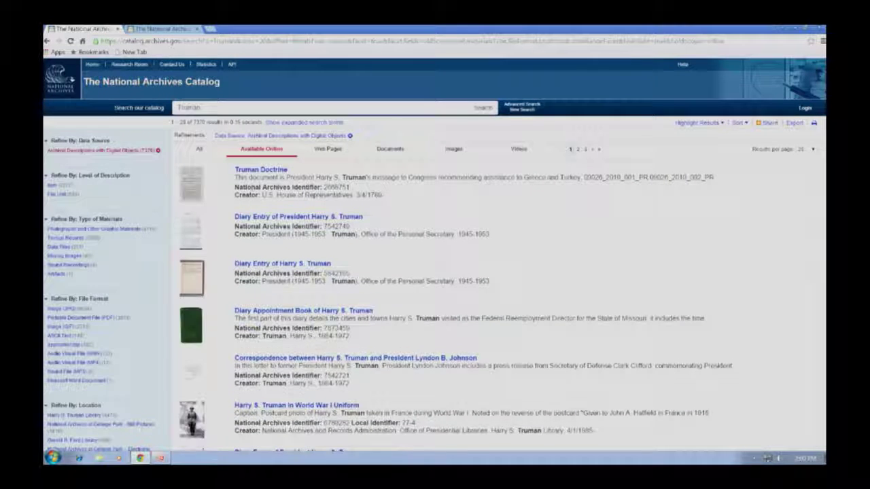
pyautogui.scroll(-1, 255, 193)
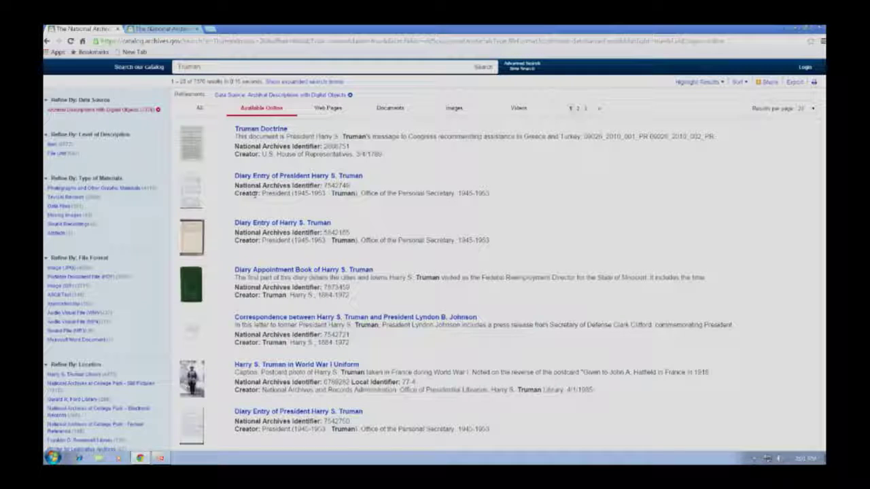
# Step: Clear the digital-objects data source filter and list the 3,878 Truman document results
pyautogui.click(329, 109)
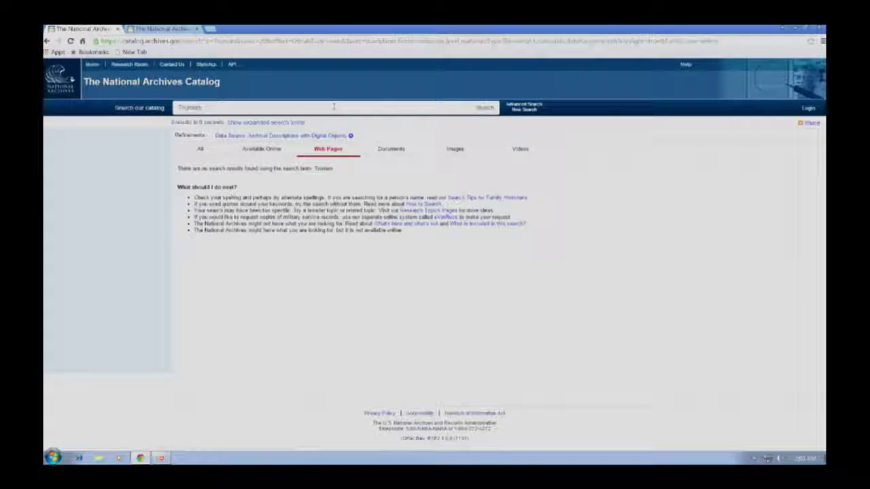
pyautogui.click(350, 136)
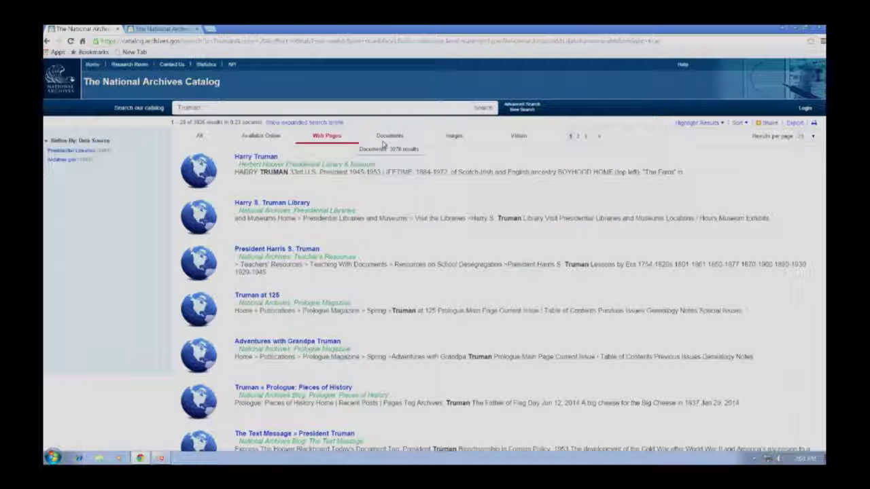
pyautogui.click(390, 137)
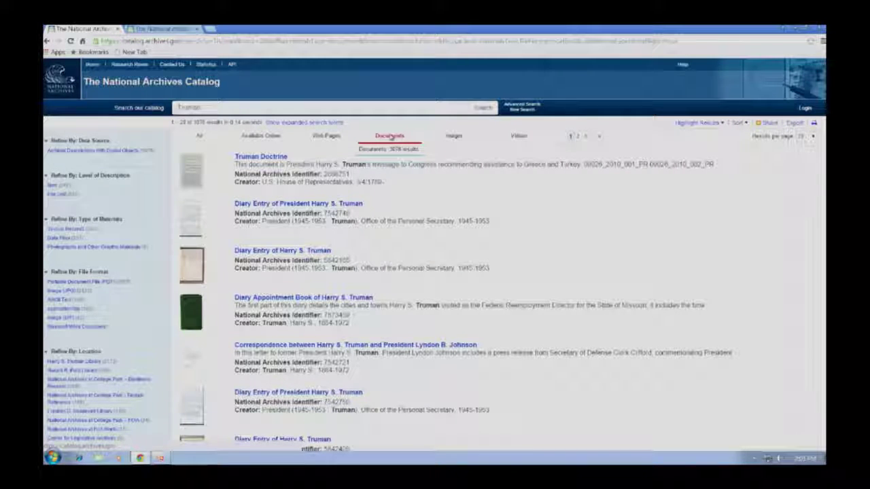
# Step: Clear the Type of Materials filter and list the 43 Truman video results
pyautogui.click(448, 135)
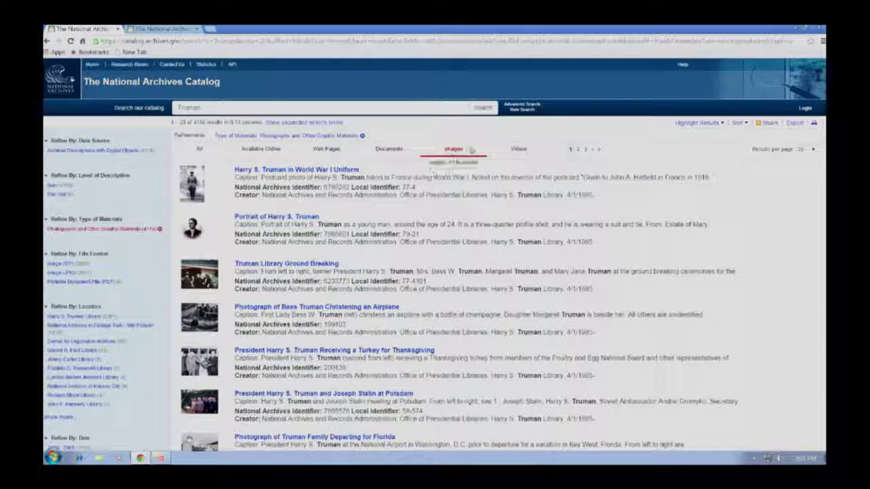
pyautogui.click(362, 135)
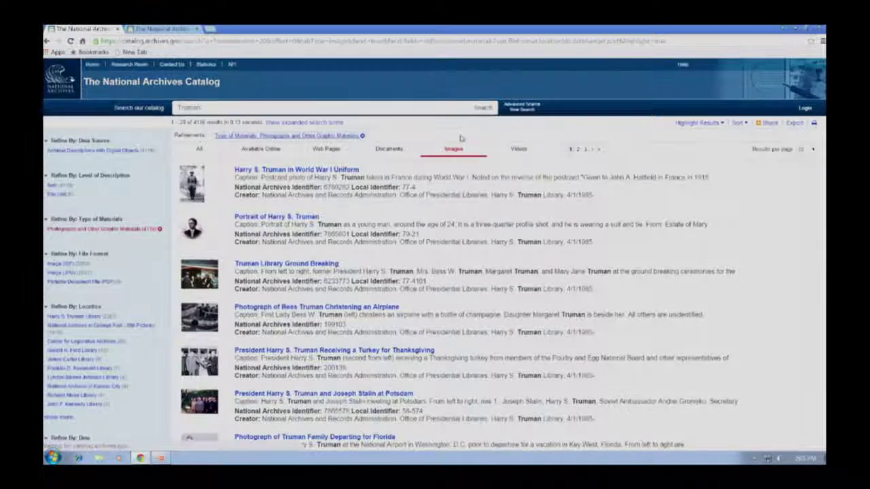
pyautogui.click(518, 136)
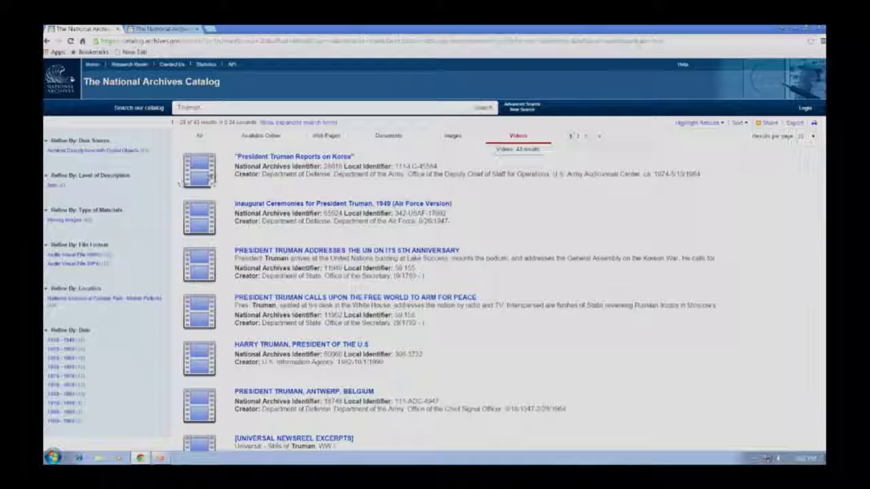
# Step: View the 'President Truman, Antwerp, Belgium' video record, then return to the video results
pyautogui.click(182, 163)
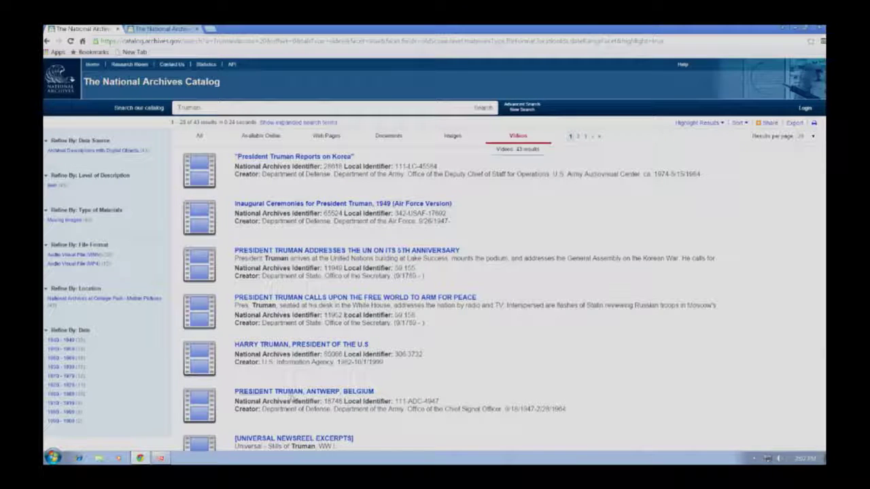
pyautogui.click(294, 393)
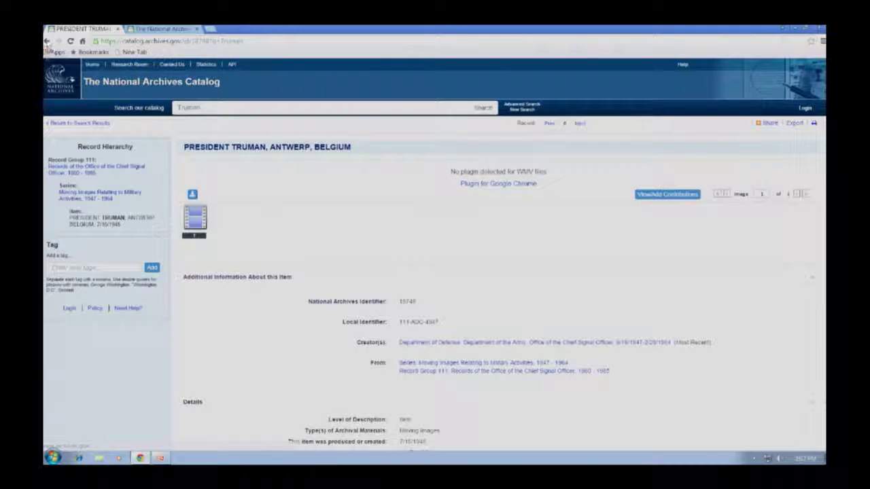
pyautogui.click(46, 41)
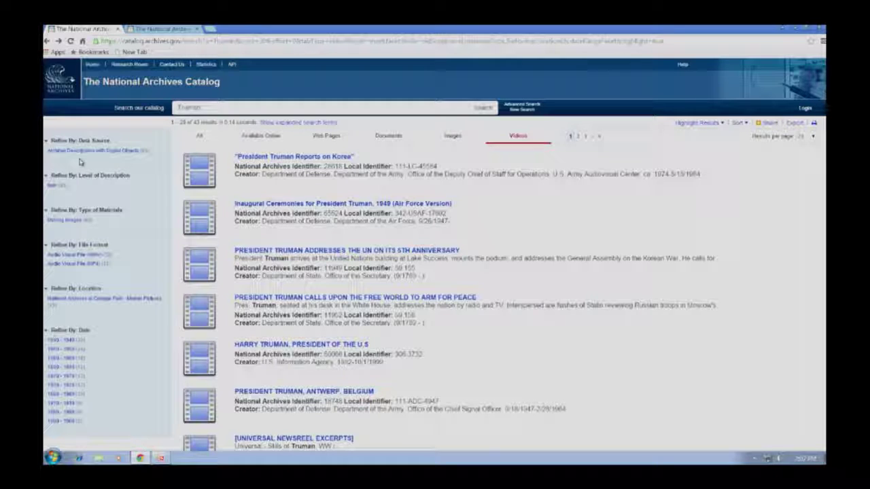
pyautogui.click(389, 137)
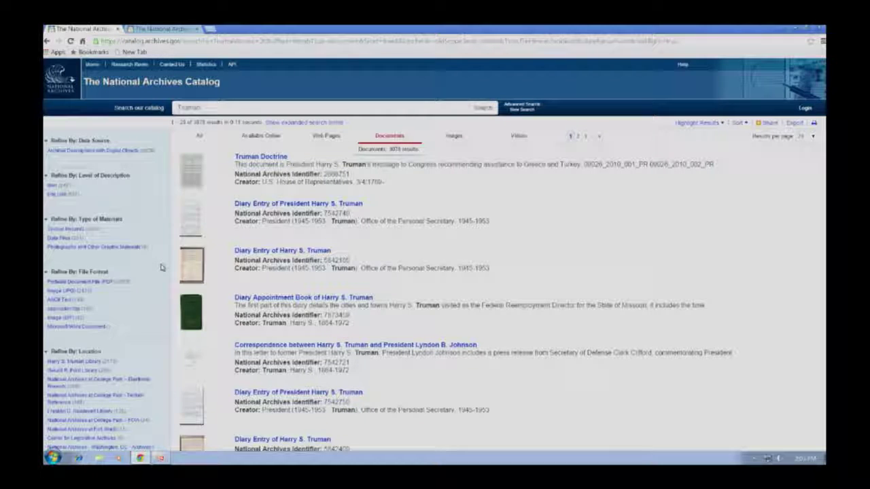
# Step: Apply and then remove the Harry S. Truman Library location filter on the document results
pyautogui.scroll(-3, 135, 278)
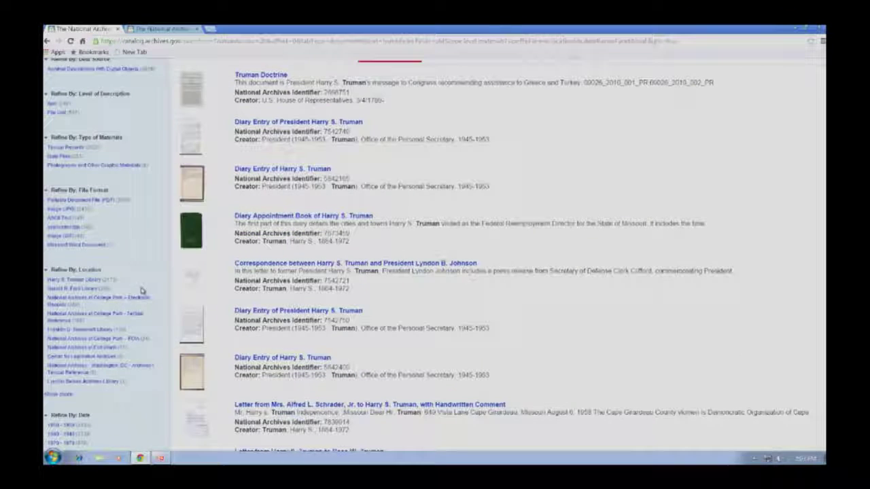
pyautogui.click(85, 280)
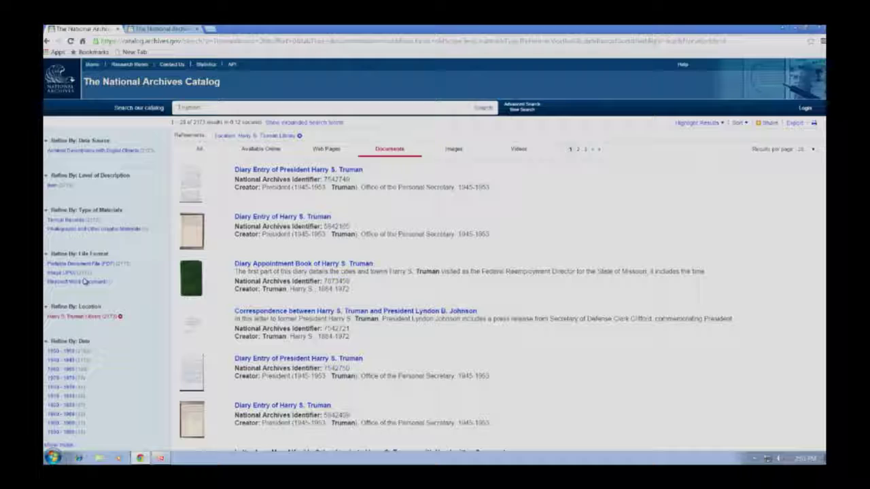
pyautogui.click(119, 316)
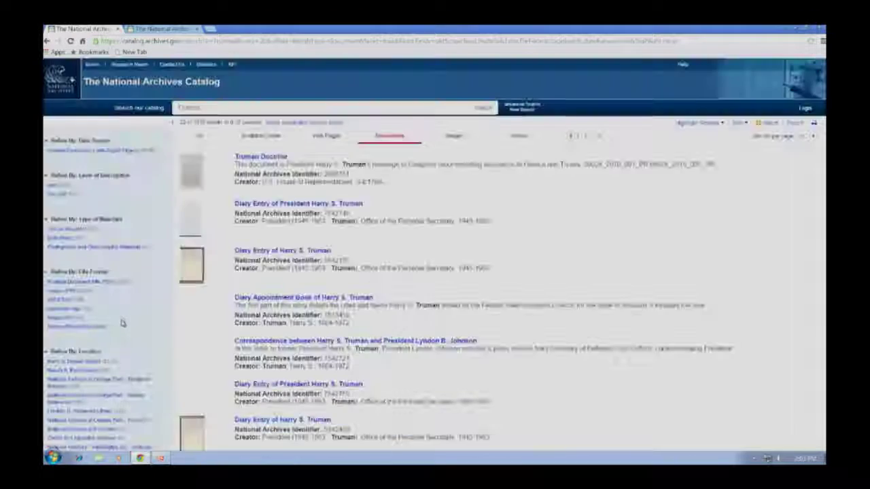
# Step: Open the 'Diary Appointment Book of Harry S. Truman' record from the results
pyautogui.scroll(-3, 121, 325)
pyautogui.scroll(-3, 62, 334)
pyautogui.scroll(3, 60, 333)
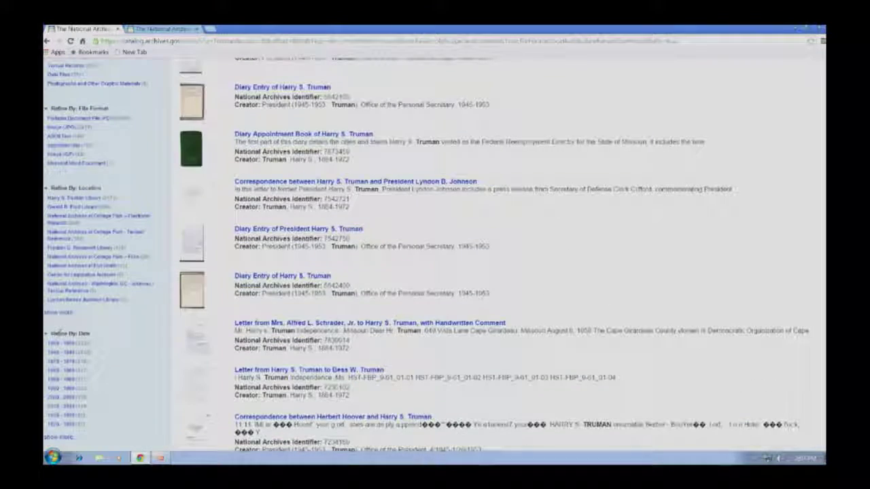
pyautogui.scroll(2, 112, 253)
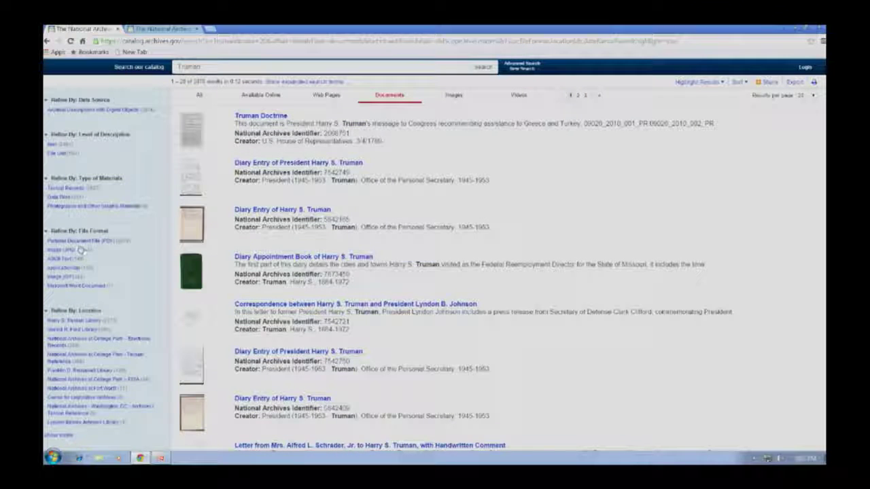
pyautogui.scroll(1, 77, 198)
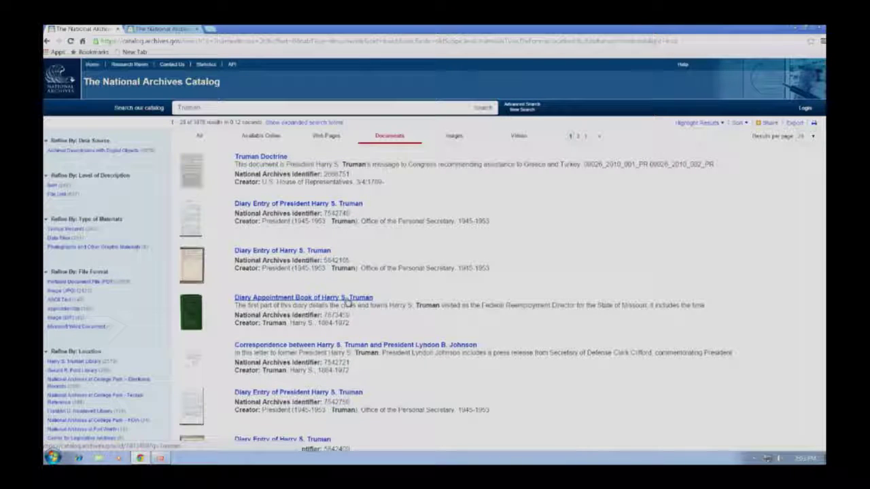
pyautogui.click(346, 300)
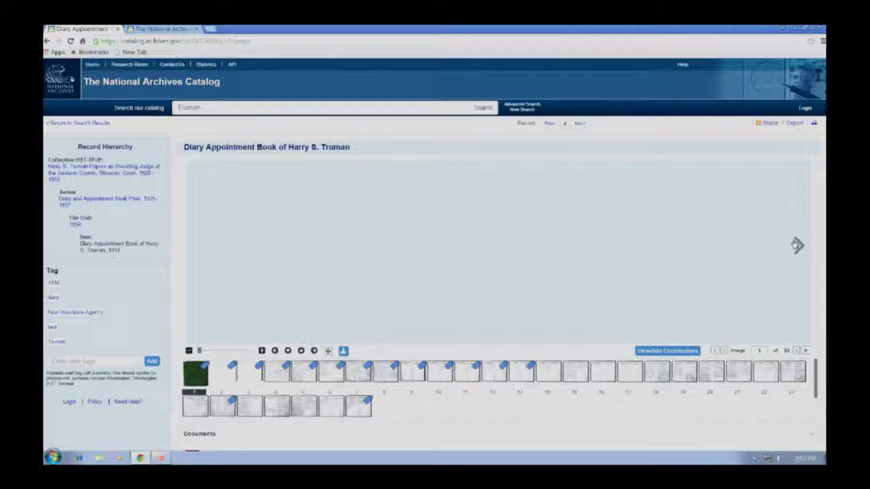
pyautogui.click(796, 246)
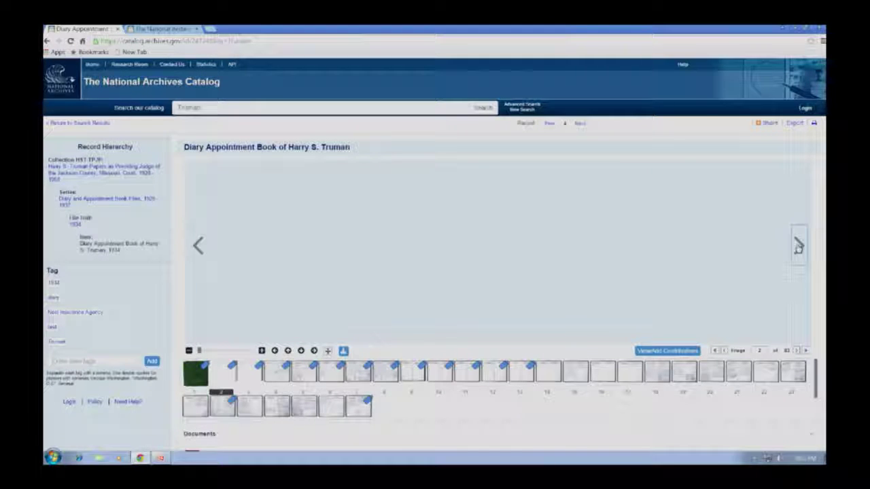
pyautogui.click(197, 246)
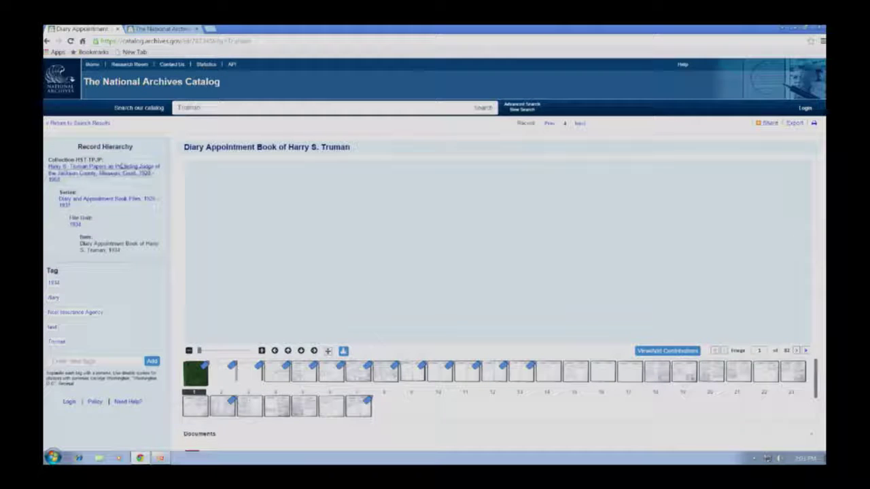
pyautogui.click(47, 40)
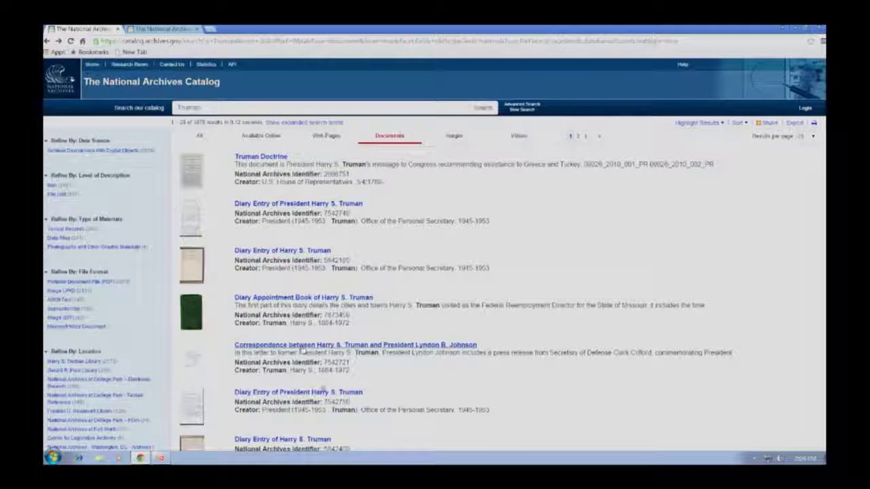
pyautogui.click(324, 394)
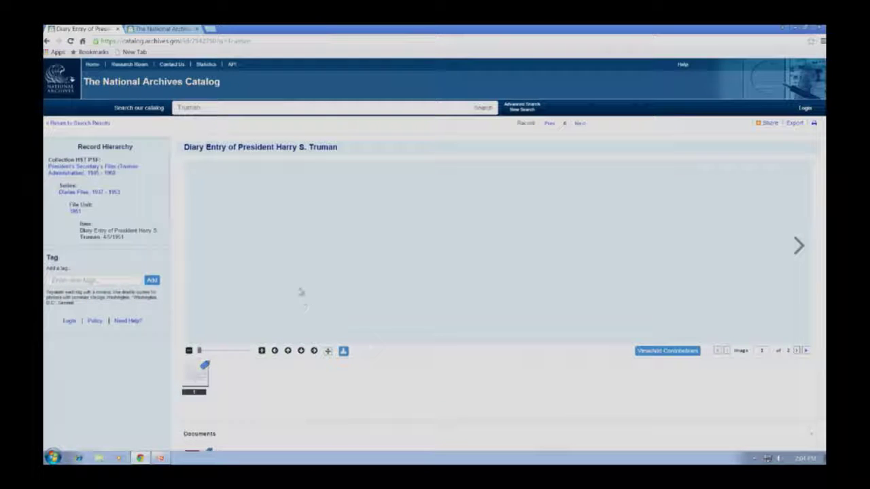
pyautogui.click(46, 41)
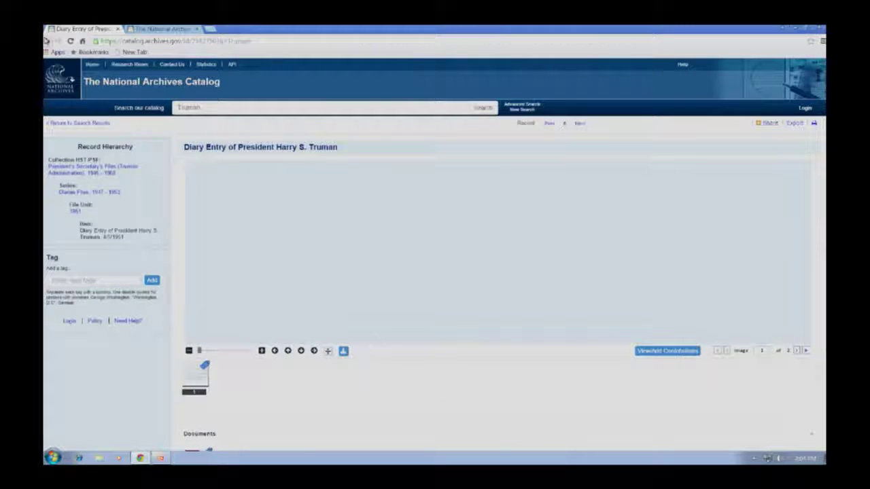
pyautogui.scroll(-2, 271, 306)
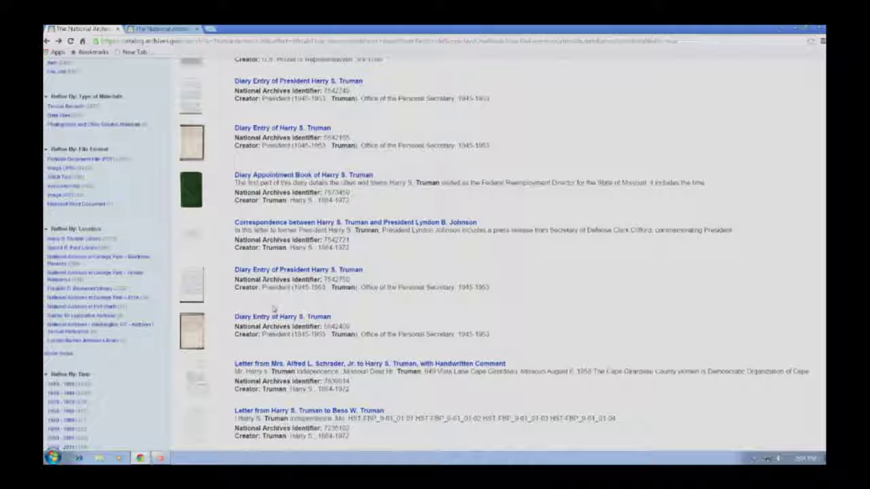
pyautogui.click(273, 317)
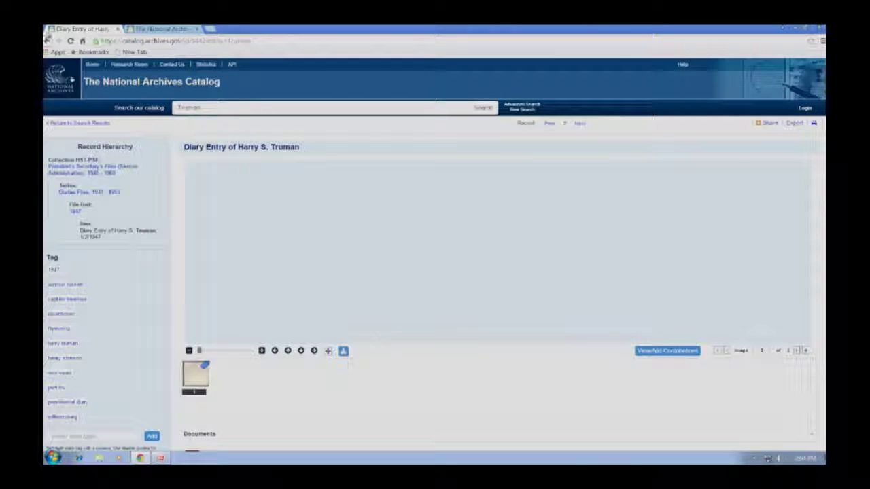
pyautogui.click(46, 39)
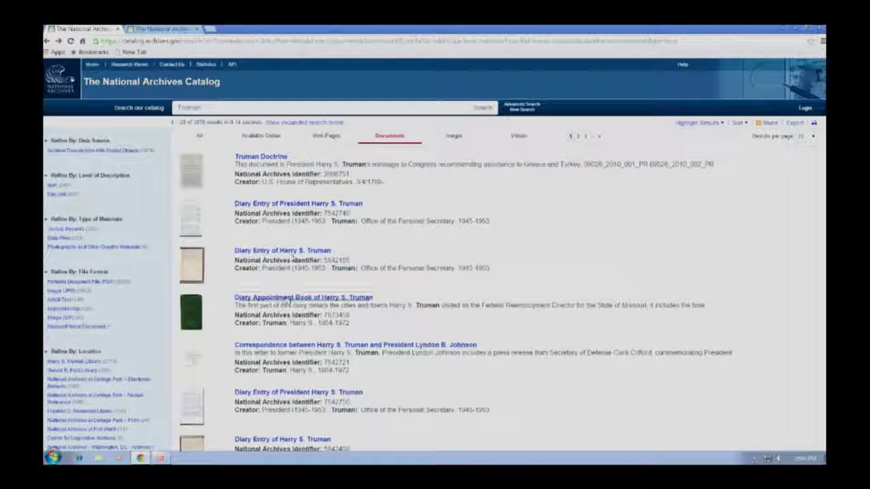
pyautogui.click(299, 298)
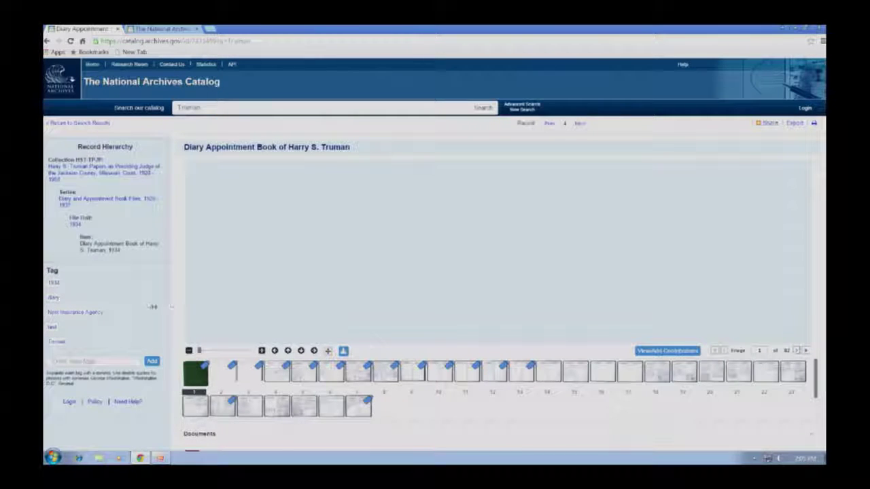
# Step: Page through the Diary Appointment Book images from page 10 onward using thumbnails and arrows
pyautogui.click(225, 371)
pyautogui.click(345, 406)
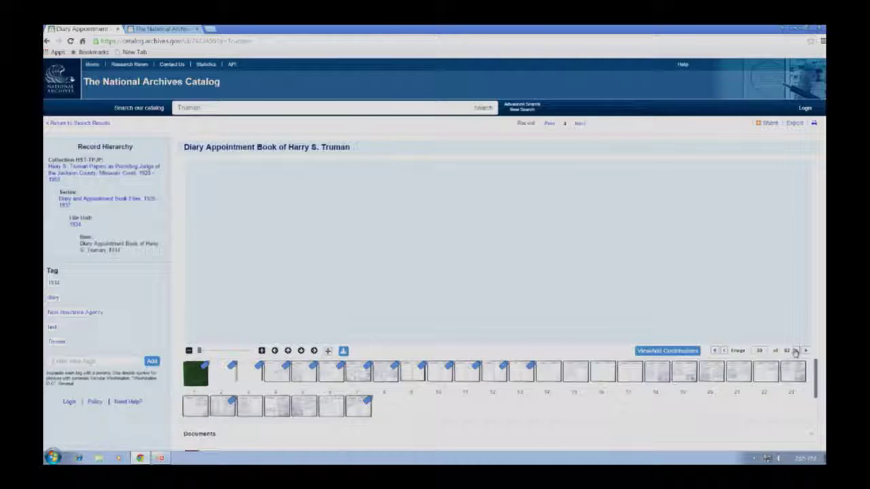
pyautogui.click(795, 351)
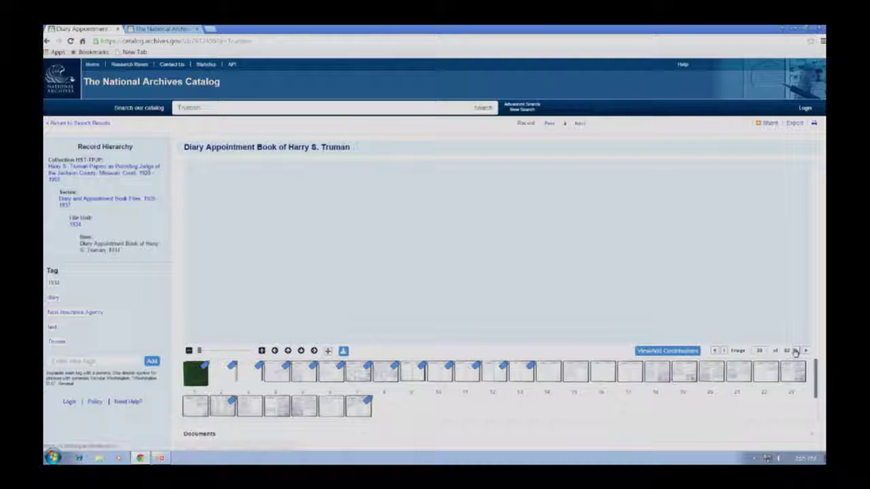
pyautogui.click(724, 351)
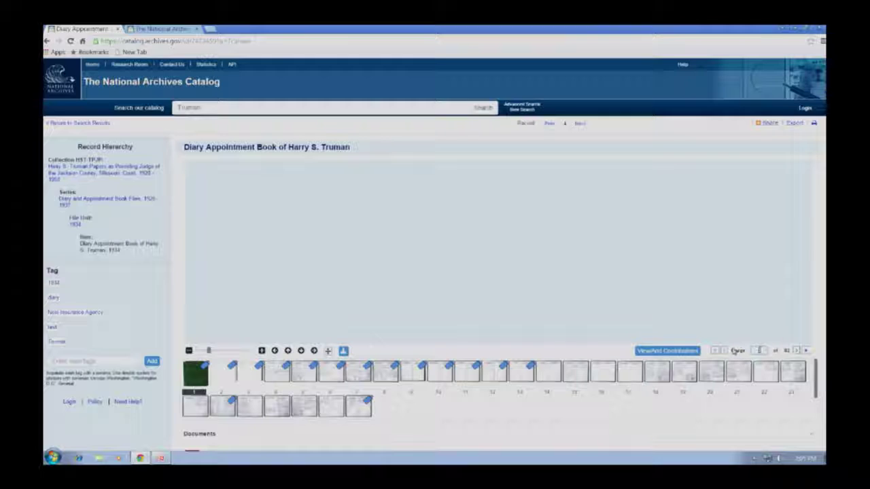
pyautogui.scroll(-3, 612, 384)
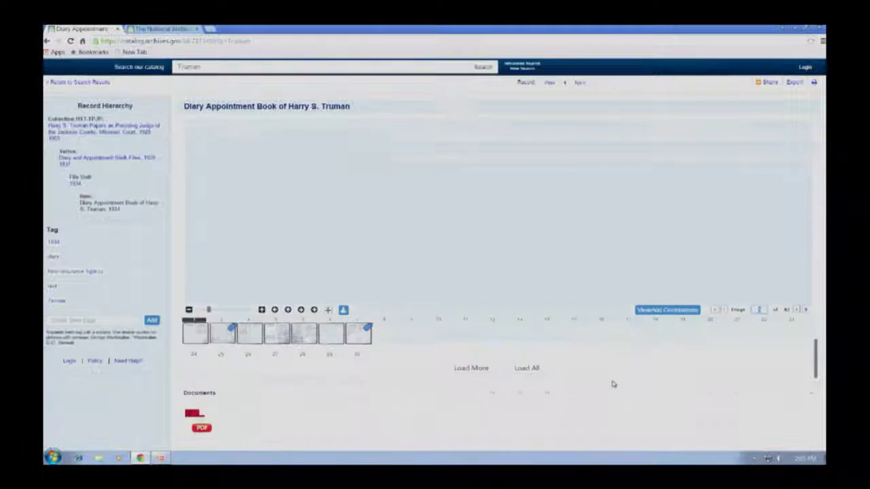
# Step: Load all 82 page thumbnails of the Diary Appointment Book and open its PDF
pyautogui.click(510, 370)
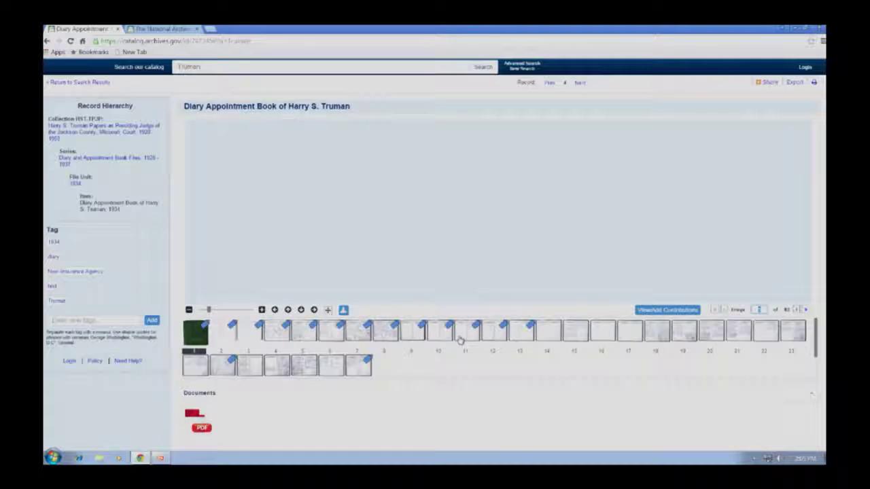
pyautogui.scroll(-1, 459, 340)
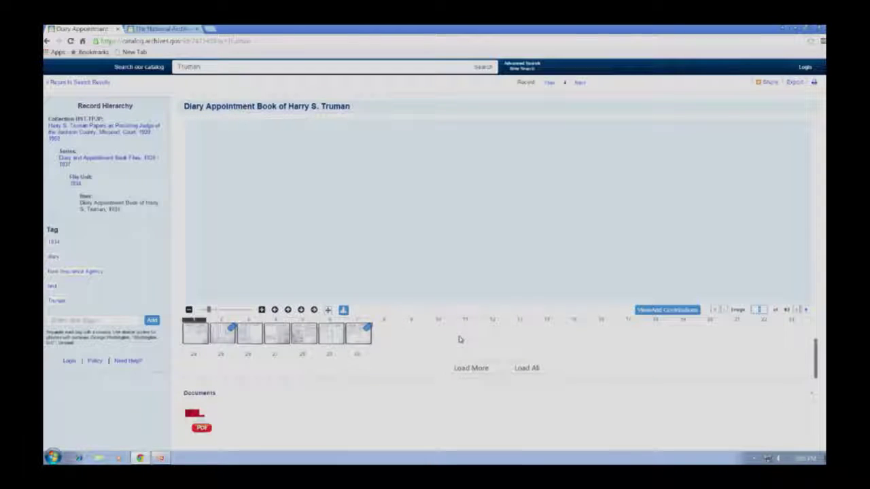
pyautogui.click(481, 368)
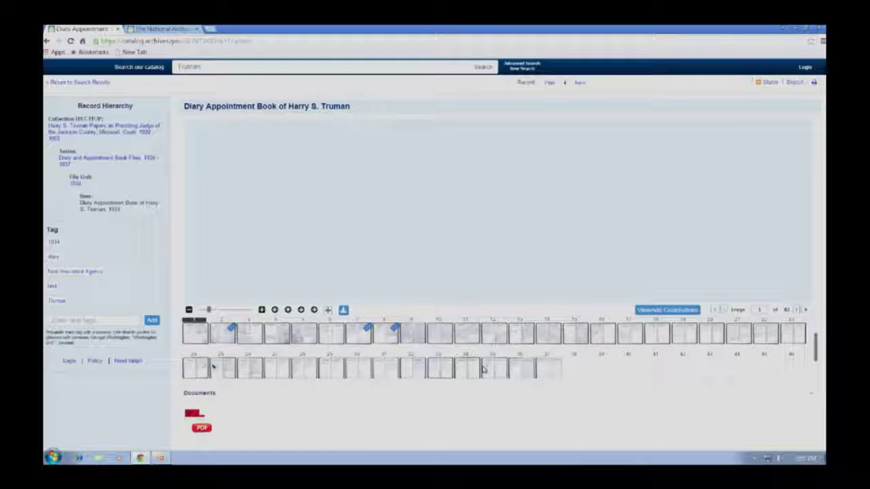
pyautogui.scroll(-1, 502, 354)
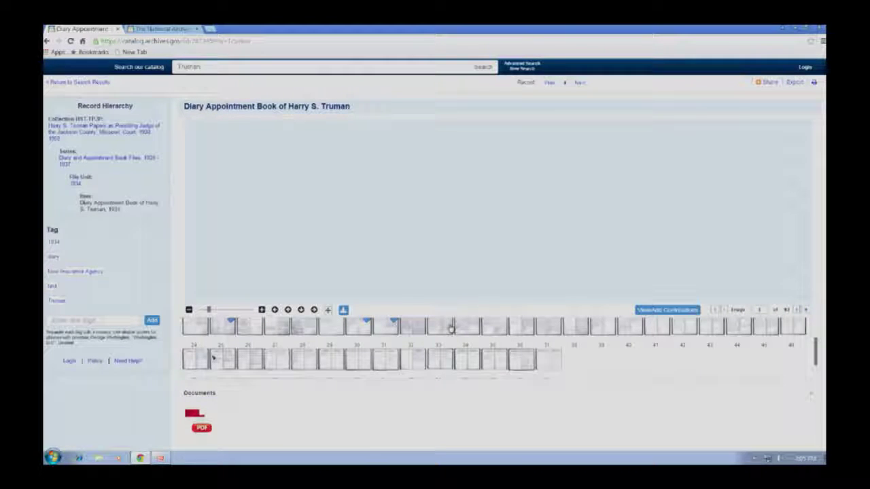
pyautogui.scroll(-3, 410, 330)
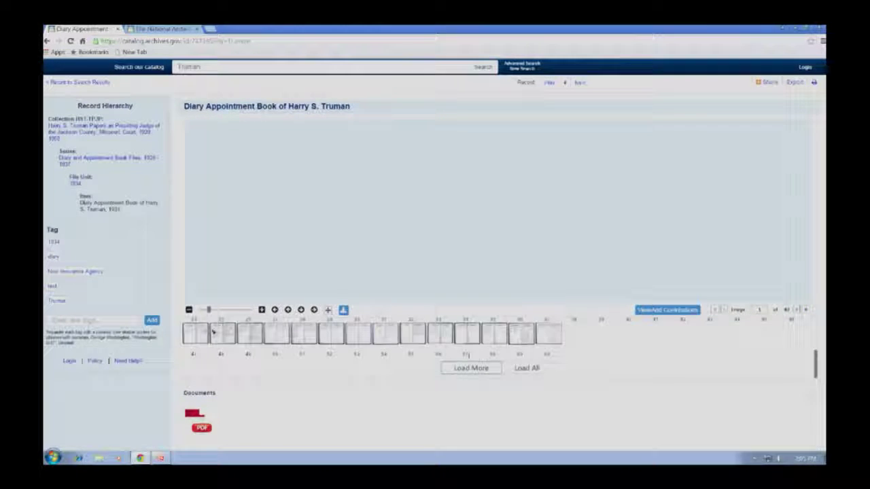
pyautogui.click(534, 372)
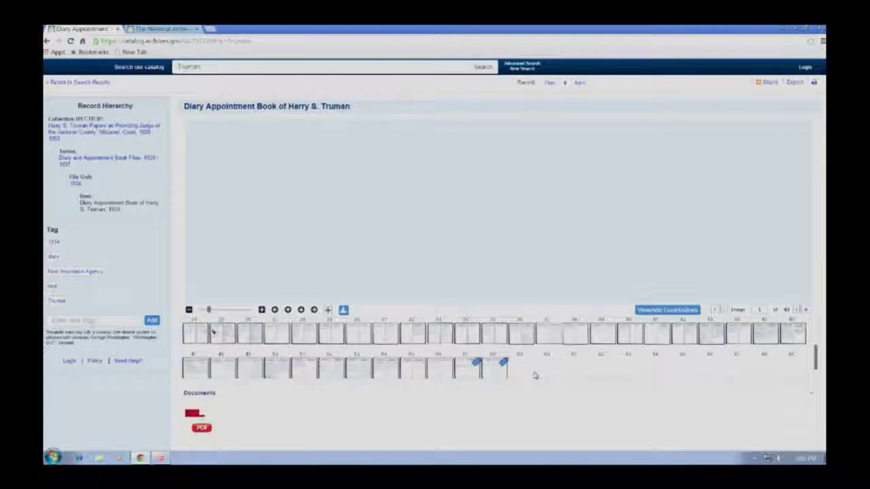
pyautogui.scroll(-1, 548, 357)
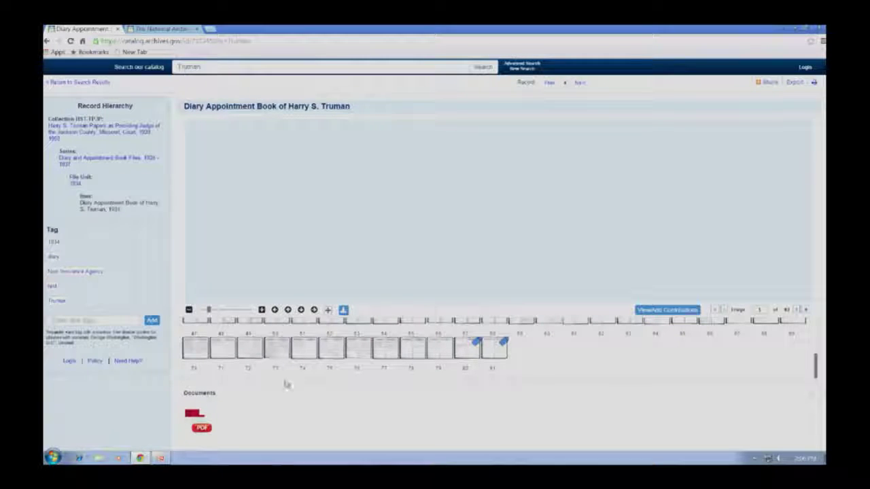
pyautogui.scroll(-1, 301, 384)
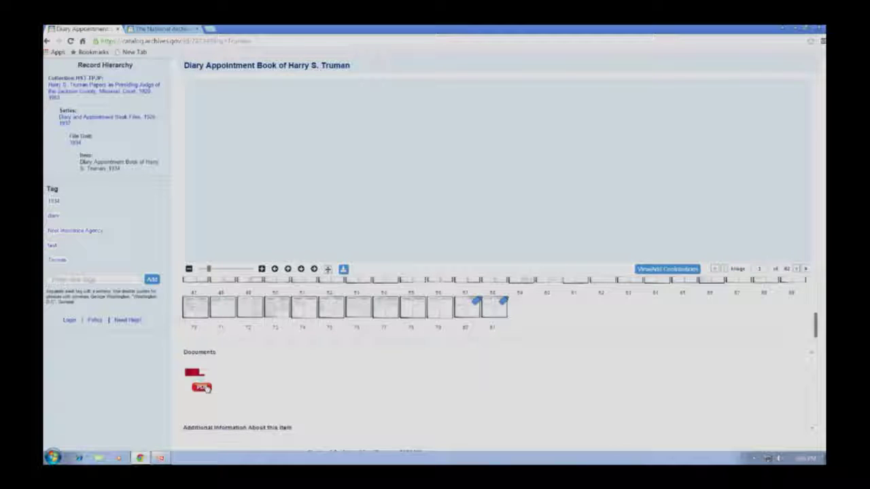
pyautogui.click(204, 387)
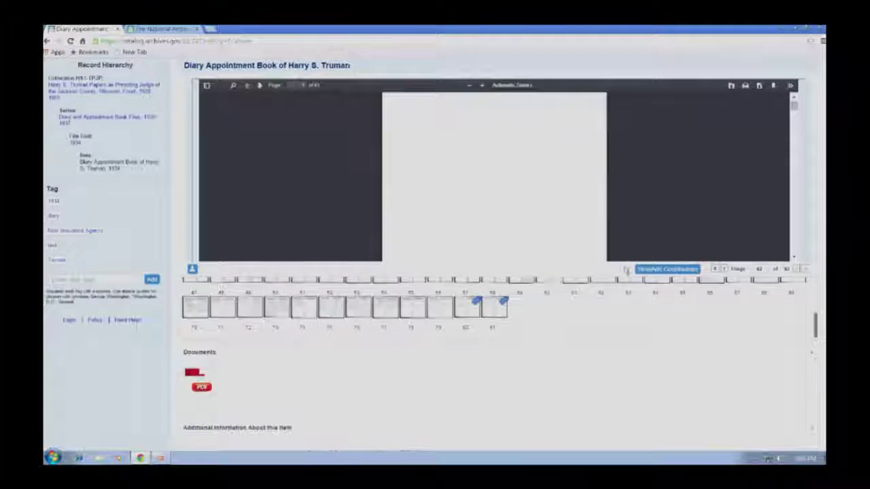
# Step: Scroll the thumbnail strip back to the top and display image 14 of 82
pyautogui.scroll(1, 630, 267)
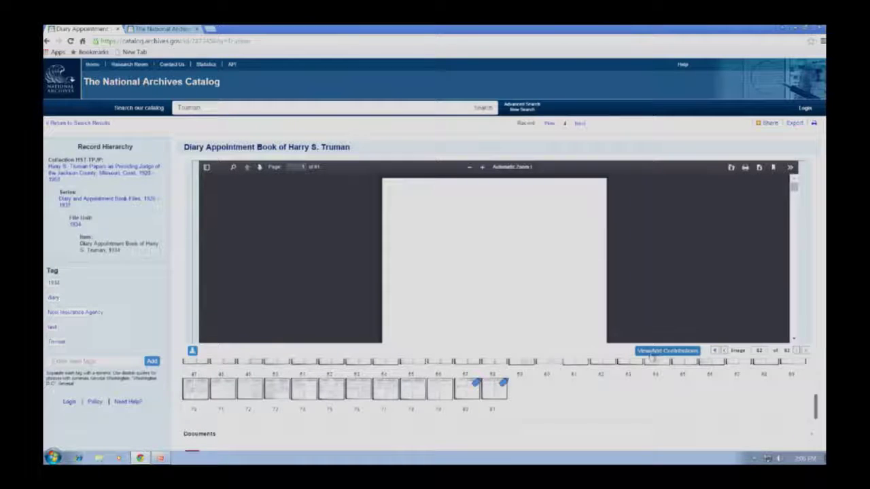
pyautogui.scroll(5, 566, 385)
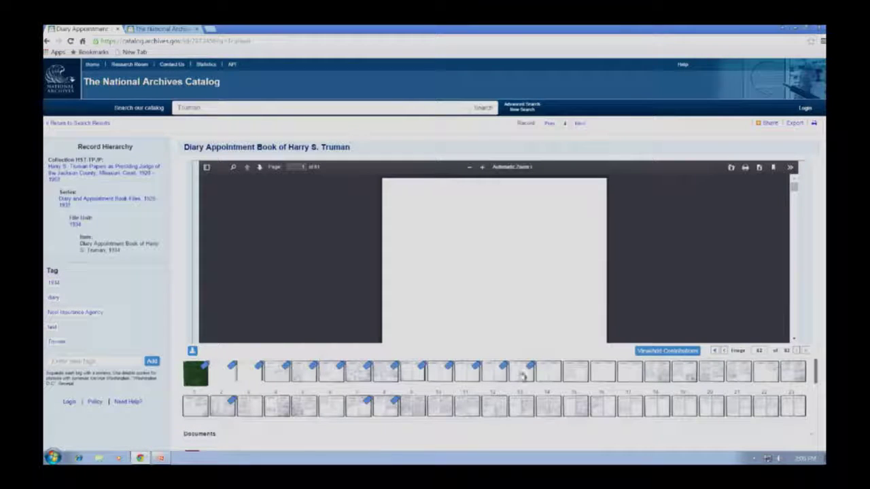
pyautogui.click(556, 373)
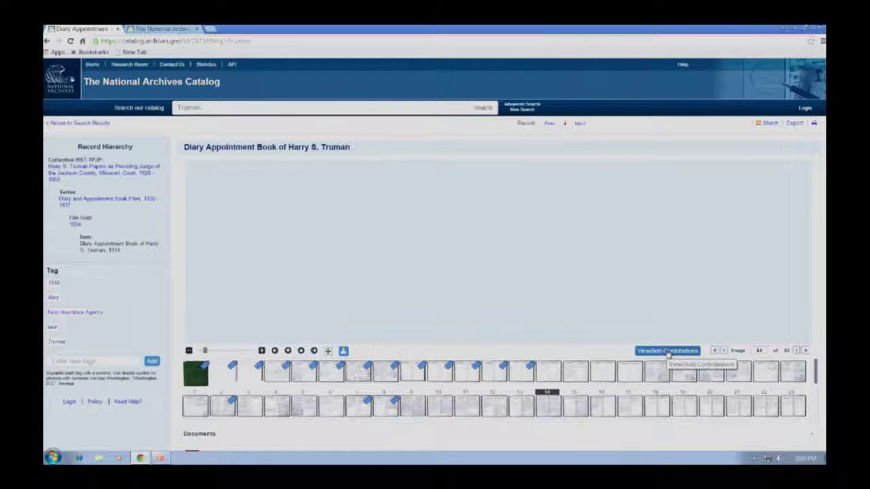
# Step: Move the diary viewer to image 18 and launch Mozilla Firefox from the Start menu
pyautogui.click(668, 351)
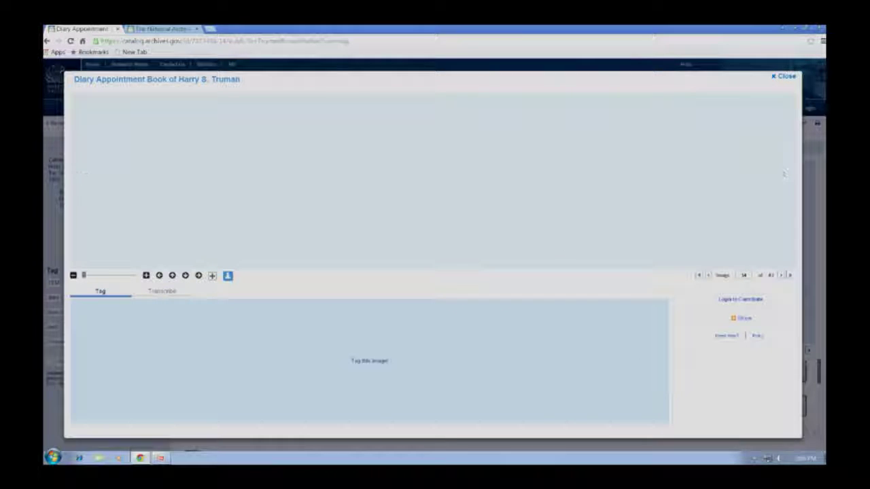
pyautogui.click(791, 77)
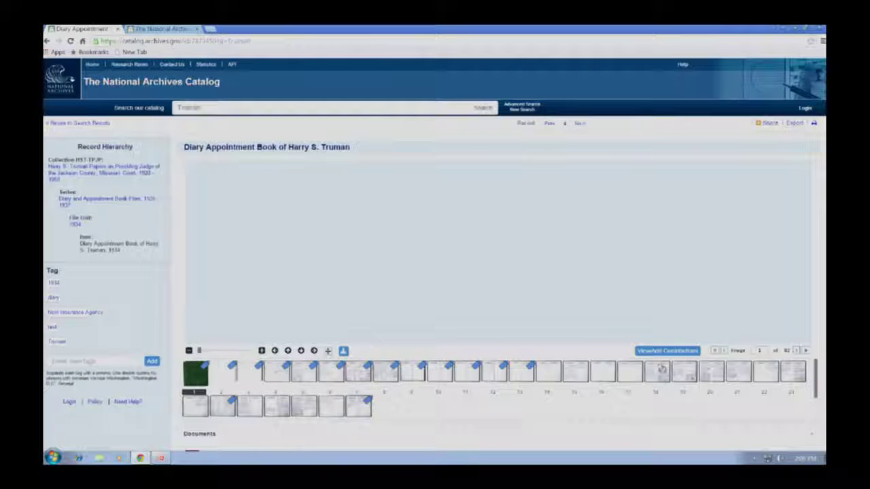
pyautogui.click(661, 370)
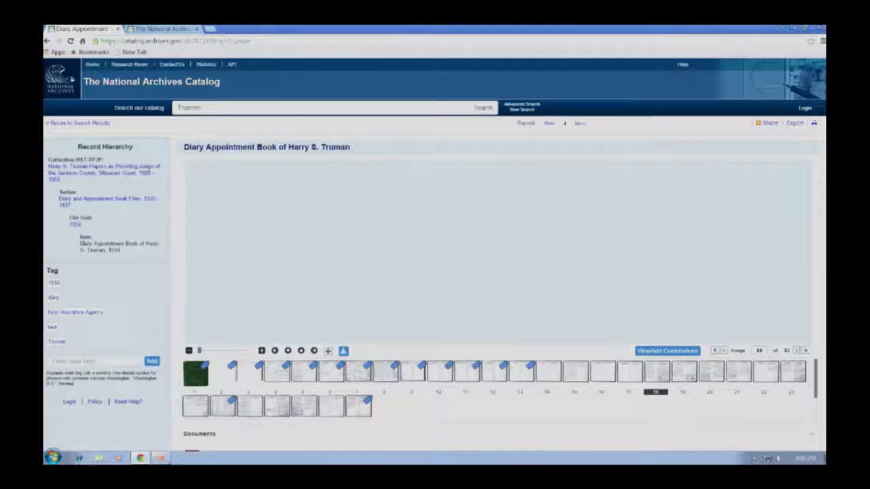
pyautogui.click(54, 457)
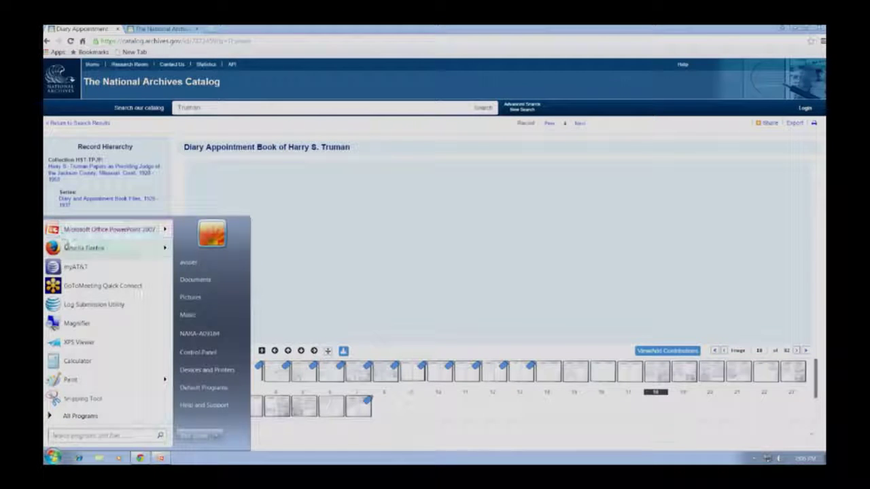
pyautogui.click(70, 246)
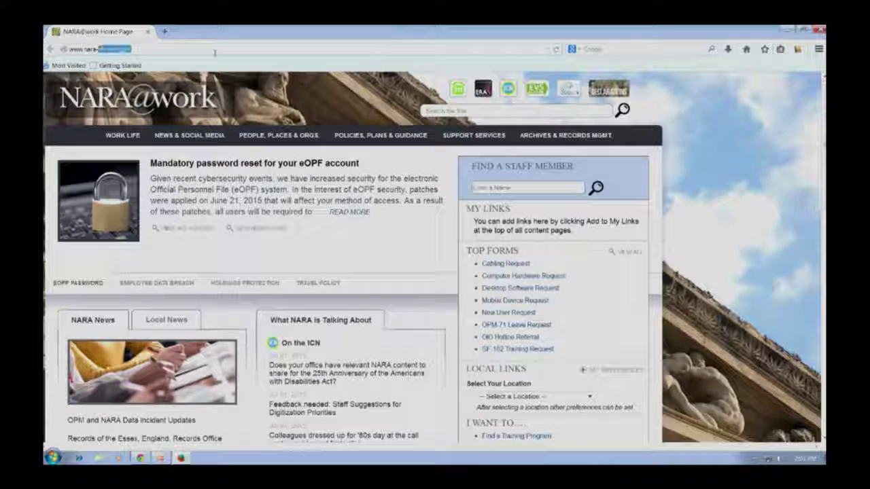
# Step: Go to archives.gov and open the National Archives Catalog page under Research Our Records
pyautogui.click(247, 49)
pyautogui.write('archives')
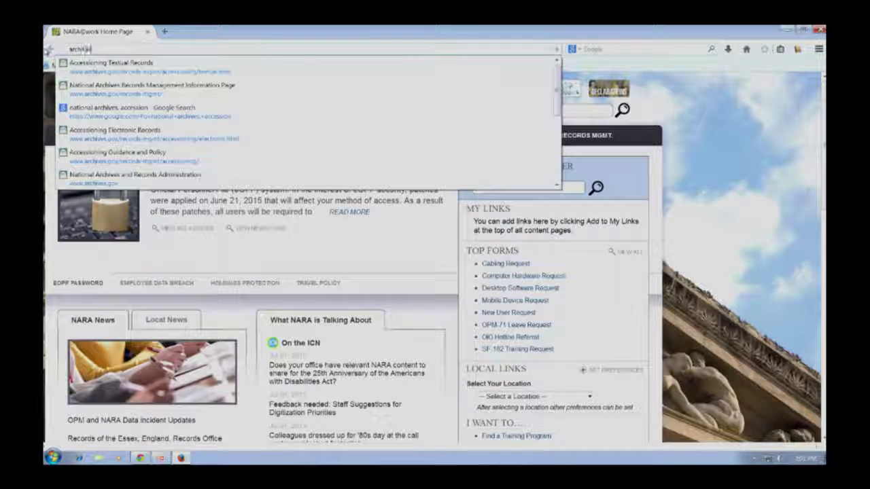
pyautogui.write('.gov')
pyautogui.press('Return')
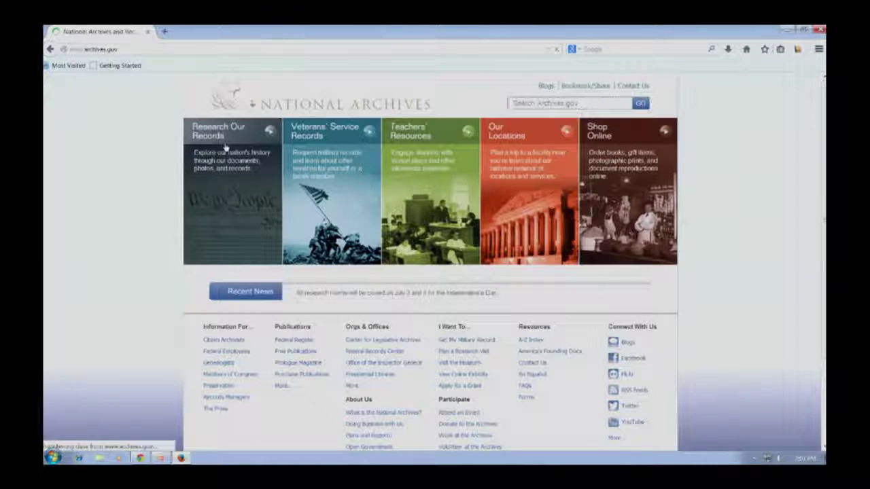
pyautogui.click(239, 142)
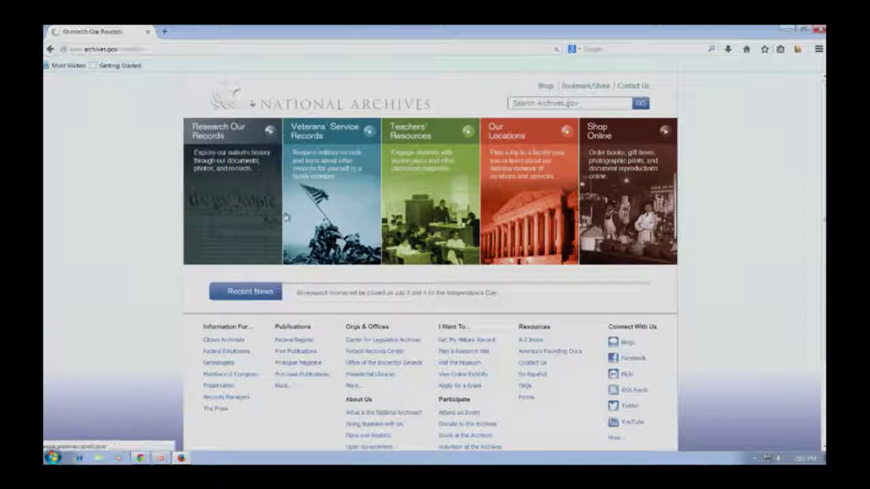
pyautogui.click(288, 227)
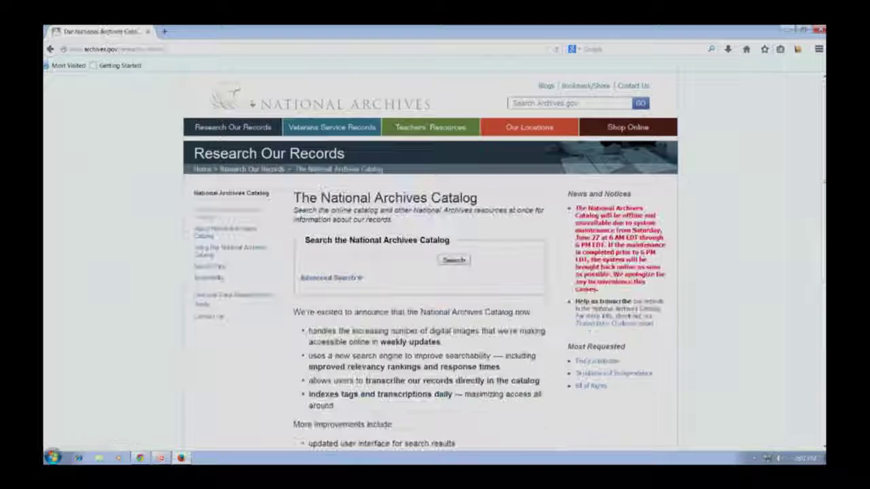
pyautogui.click(335, 261)
# Step: Search the catalog for 'trum' and open the Diary Appointment Book of Harry S. Truman record
pyautogui.write('truman')
pyautogui.press('Return')
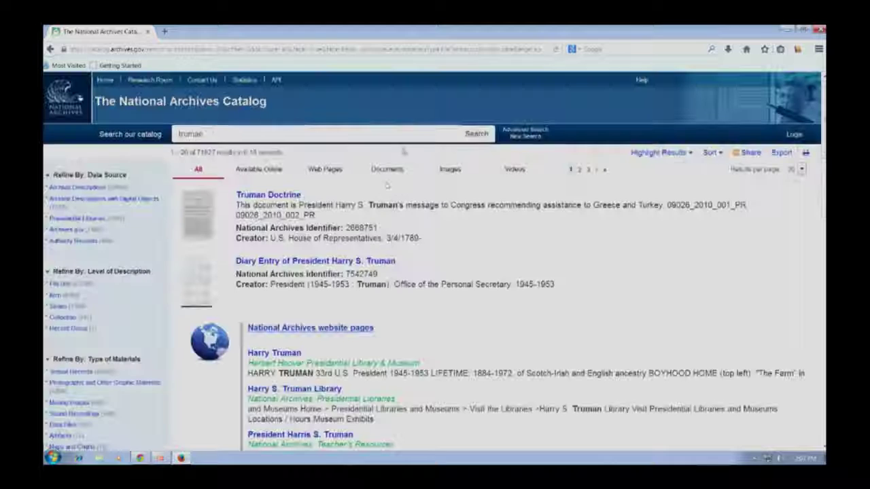
pyautogui.scroll(-12, 327, 288)
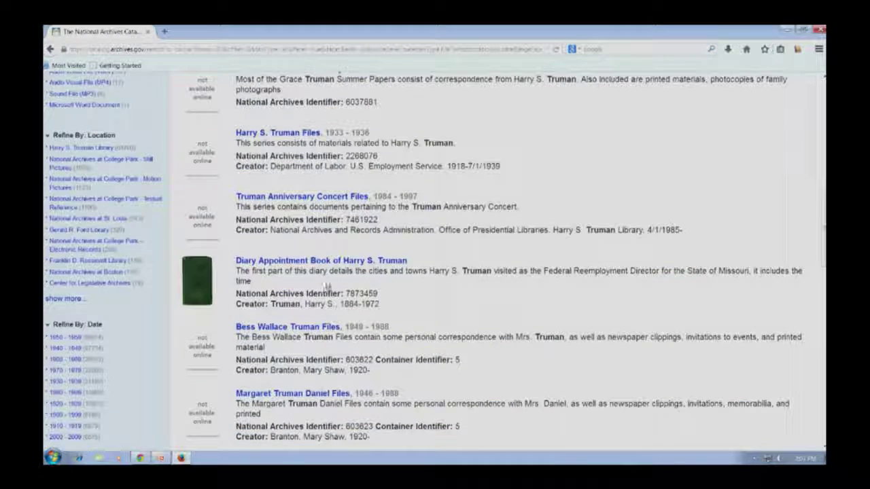
pyautogui.click(332, 261)
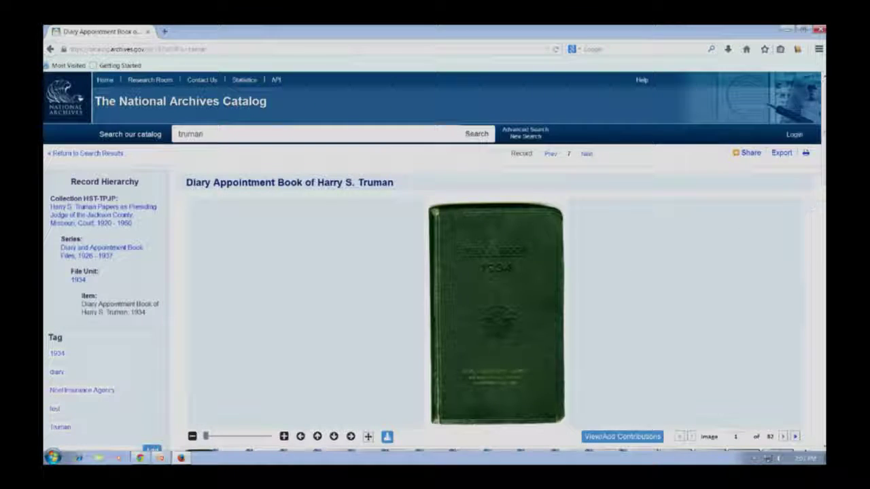
pyautogui.scroll(-2, 434, 260)
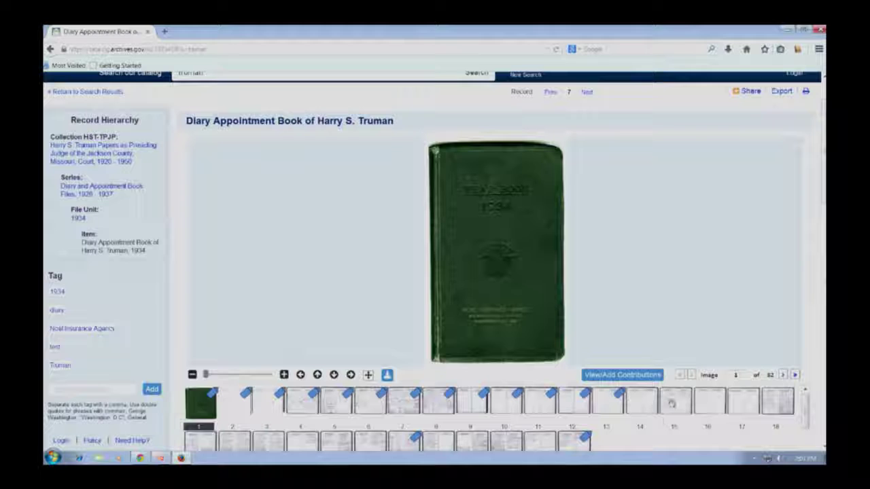
# Step: Display image 14, the Friday, May 4, 1934 page, zoomed and re-centred in the viewer
pyautogui.click(641, 403)
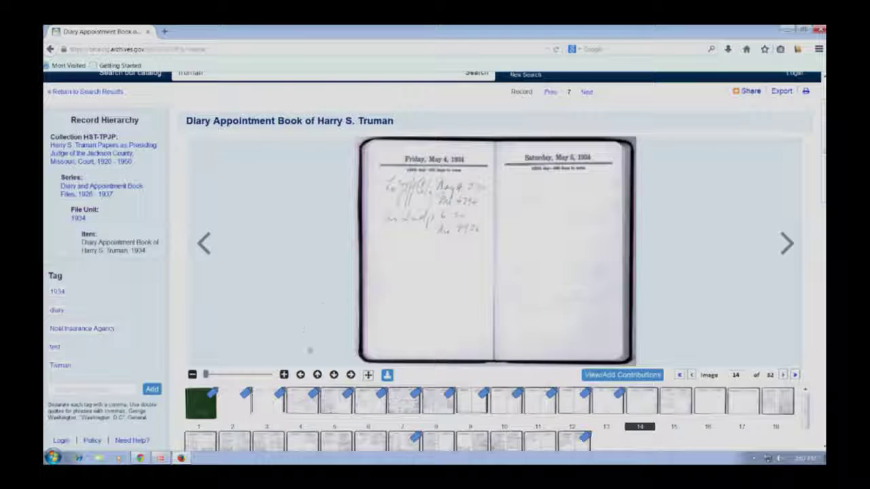
pyautogui.scroll(2, 487, 230)
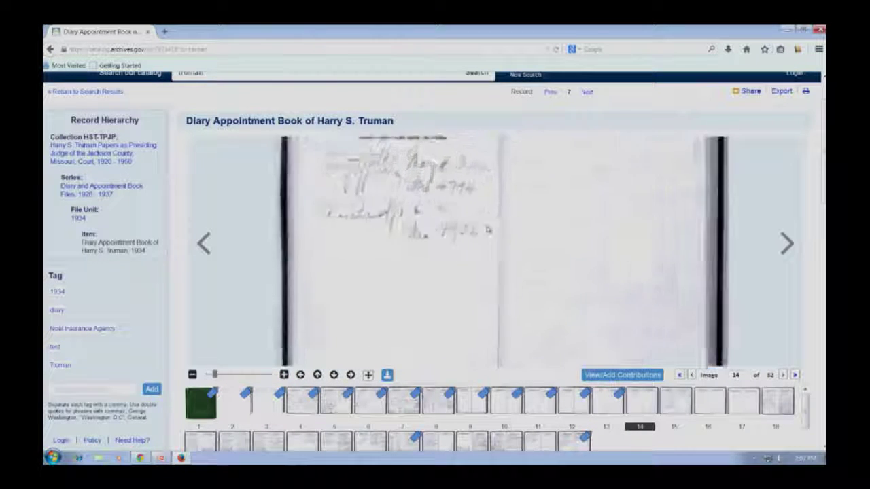
pyautogui.scroll(2, 487, 230)
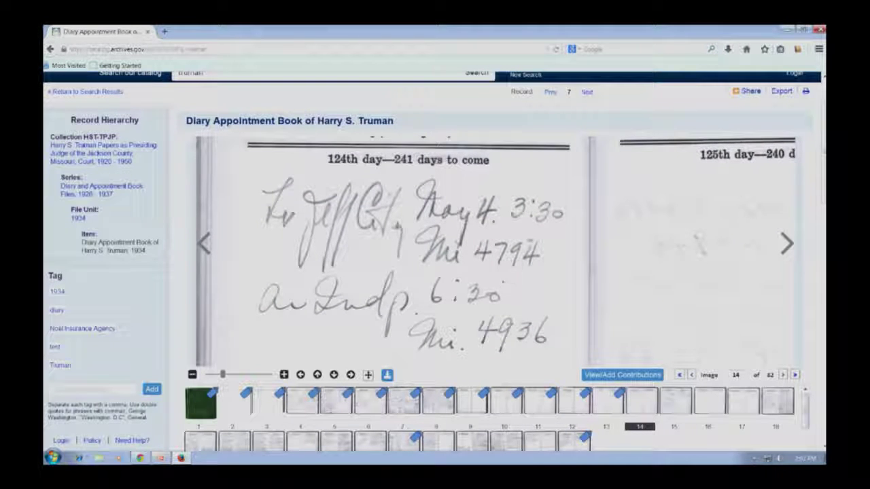
pyautogui.scroll(-3, 400, 251)
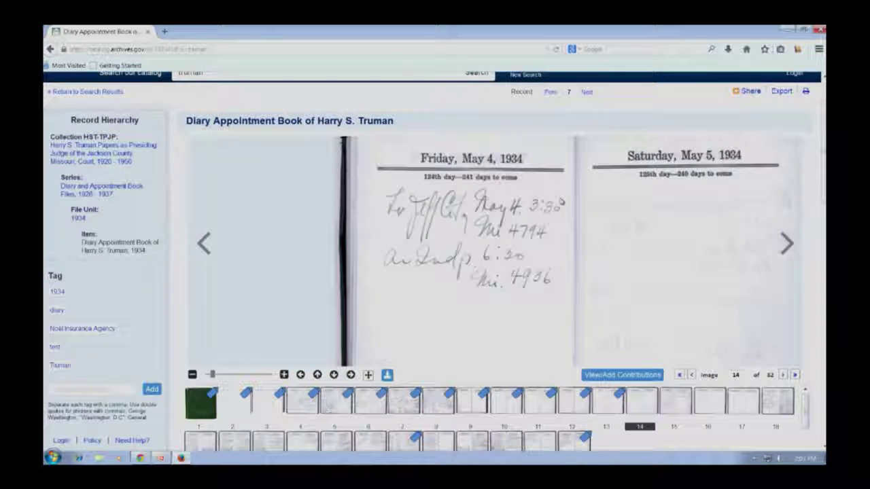
pyautogui.scroll(-1, 558, 229)
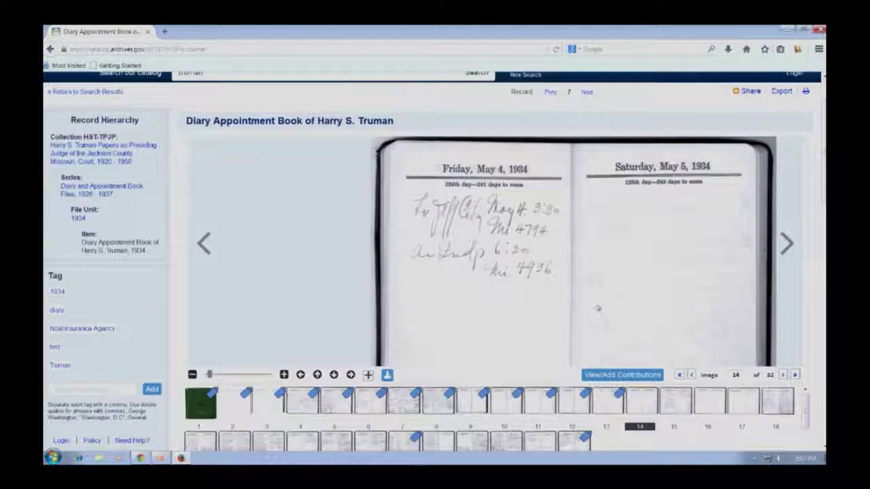
pyautogui.moveTo(597, 309); pyautogui.dragTo(523, 276)
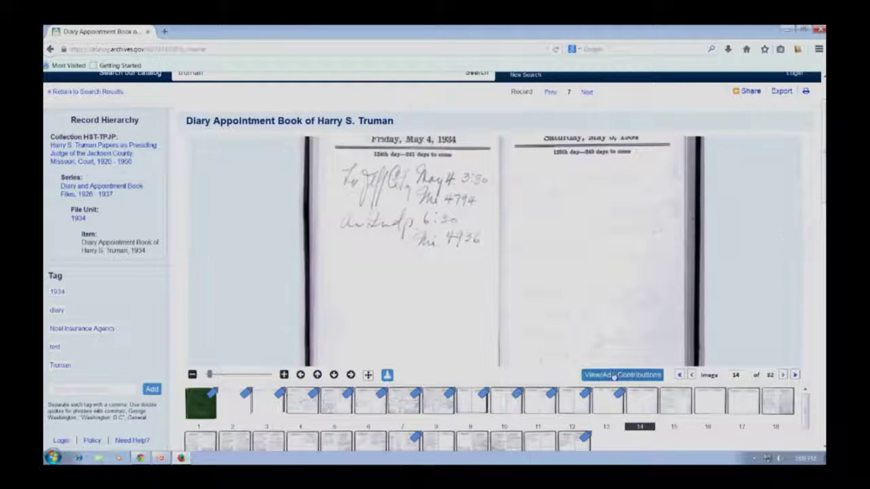
pyautogui.click(615, 376)
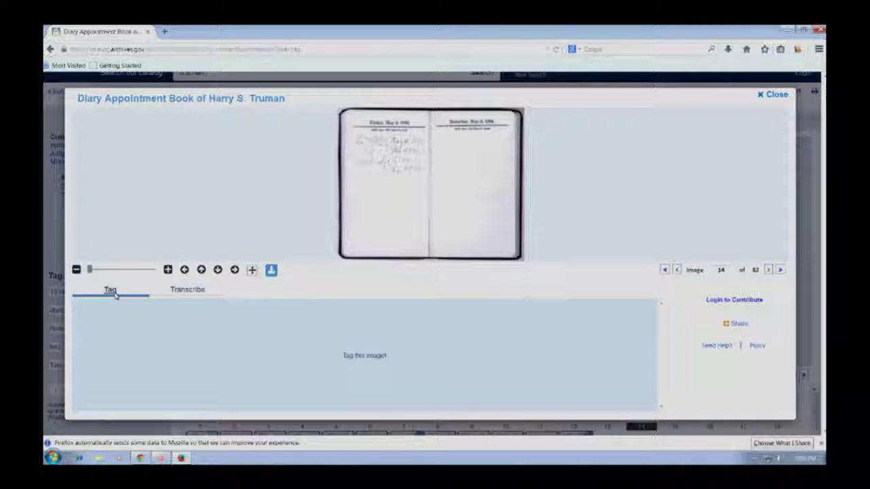
# Step: Open the Transcribe tab for image 14 and bring up the registered user login form
pyautogui.click(169, 291)
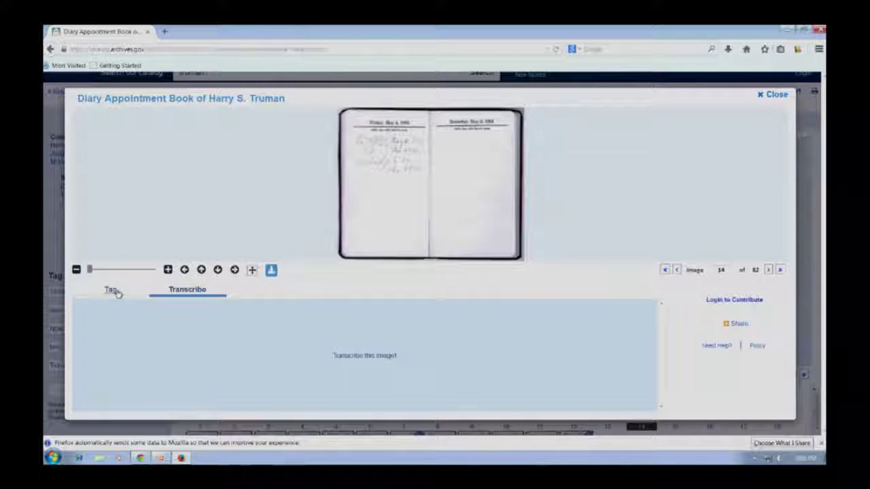
pyautogui.click(733, 300)
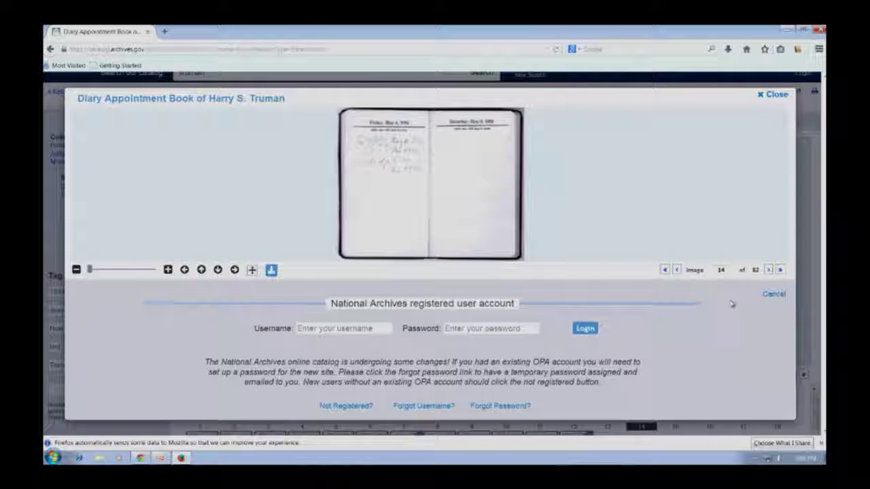
pyautogui.click(368, 328)
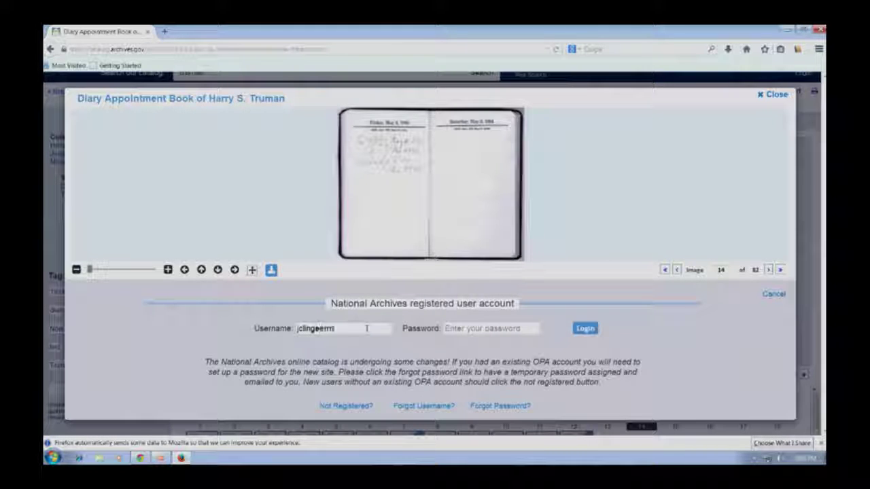
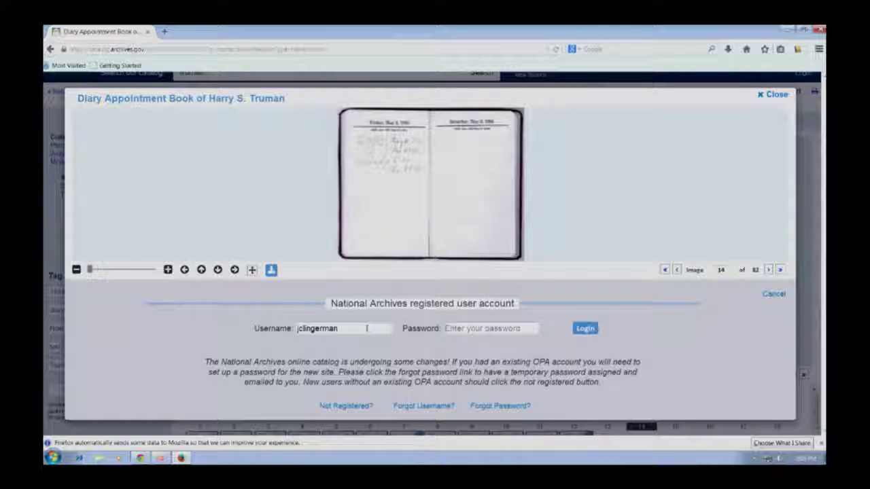
# Step: Log in with the registered account's username and password
pyautogui.press('Tab')
pyautogui.write('•')
pyautogui.press('BackSpace')
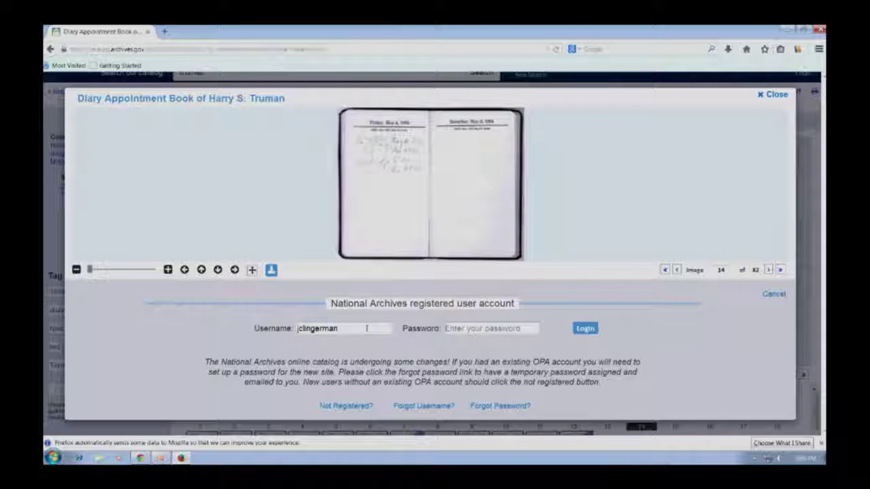
pyautogui.write('•')
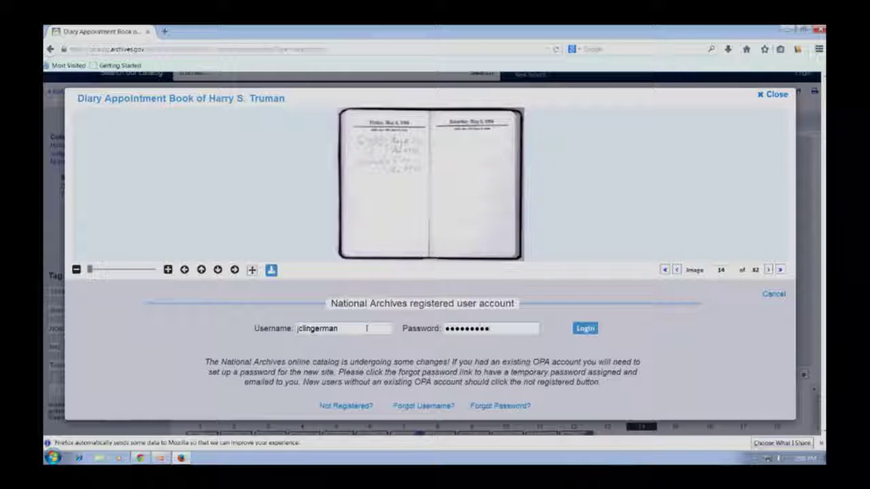
pyautogui.press('Return')
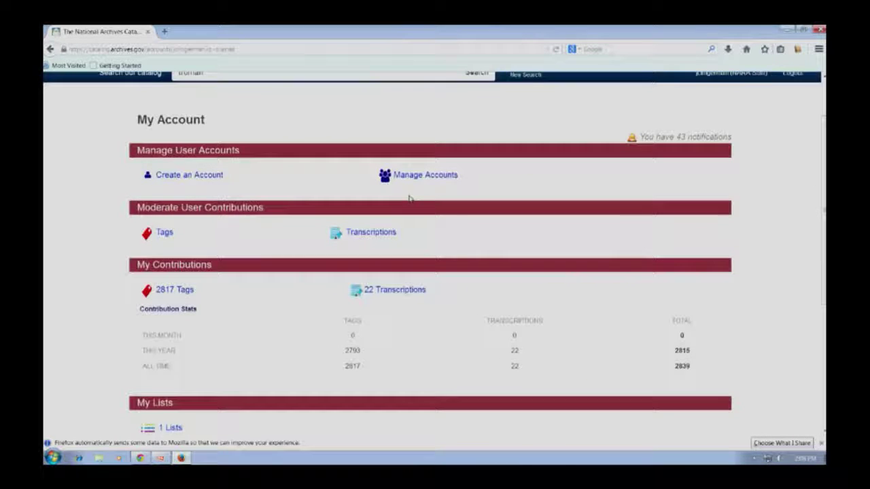
pyautogui.scroll(2, 381, 132)
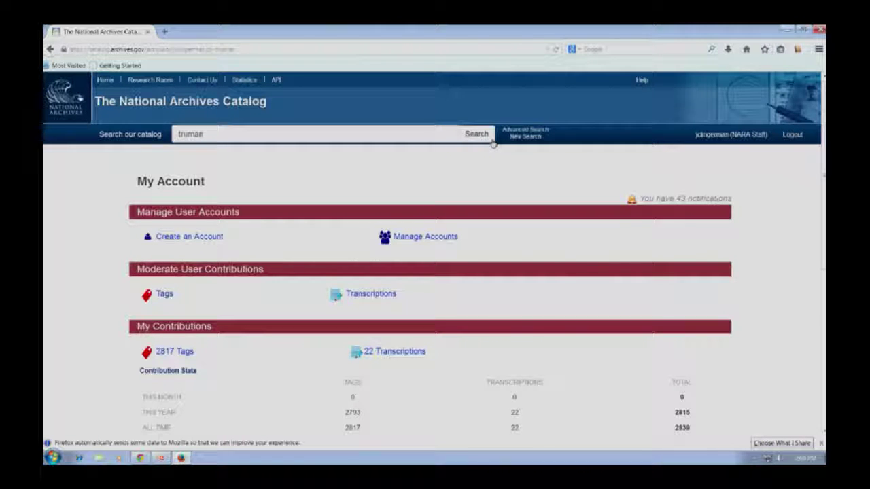
# Step: Reopen the Truman Diary Appointment Book record at page 14 with its contributions panel
pyautogui.click(485, 139)
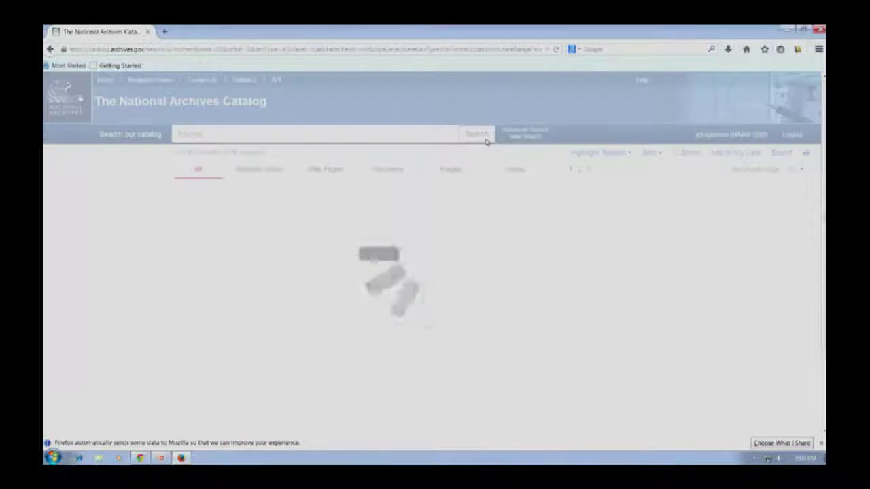
pyautogui.scroll(-10, 341, 279)
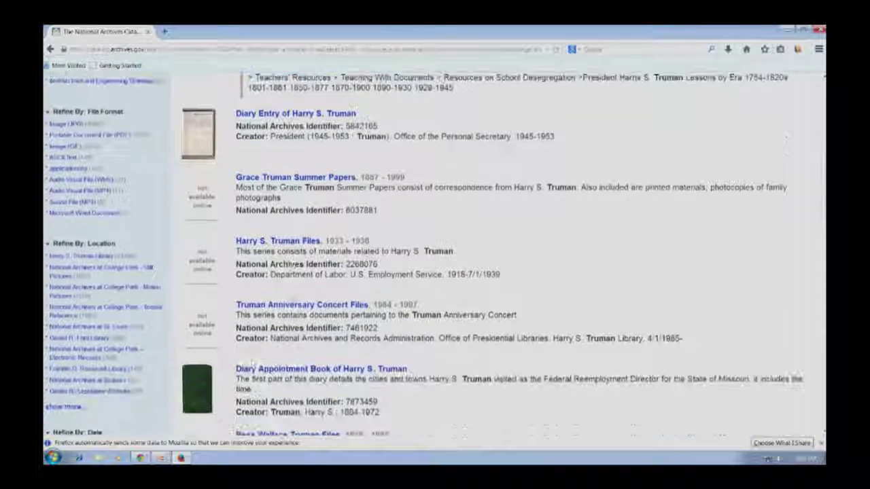
pyautogui.click(257, 371)
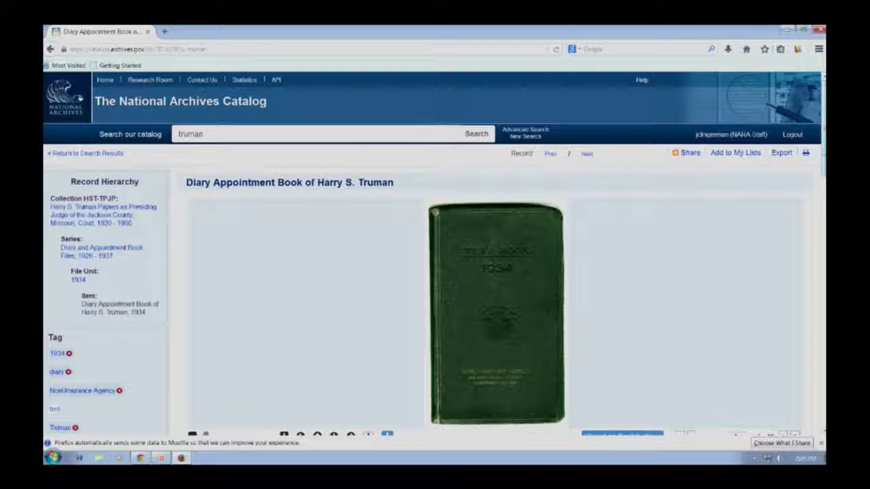
pyautogui.scroll(-3, 754, 350)
pyautogui.click(649, 333)
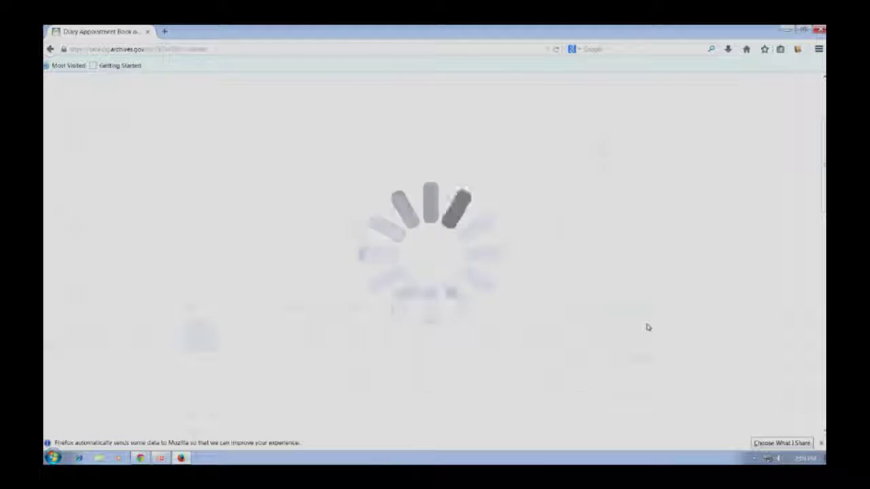
pyautogui.click(638, 307)
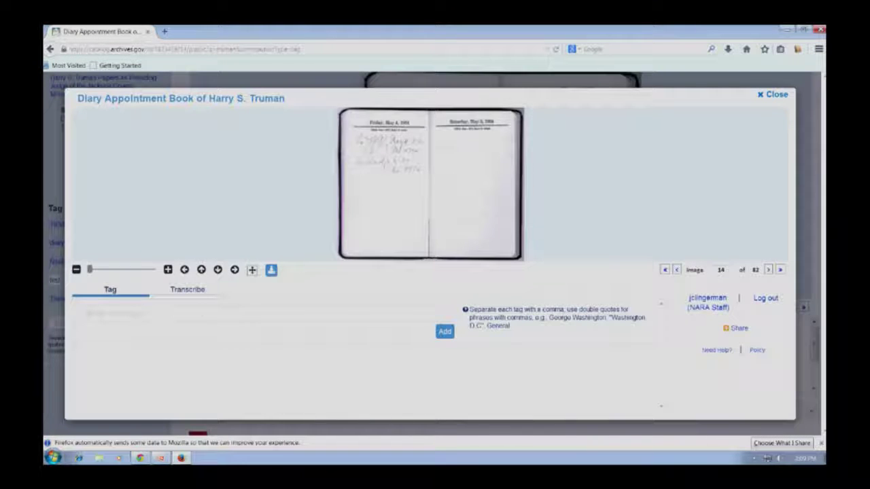
# Step: Tag page 14 with 'Truman' and 'diary'
pyautogui.click(133, 314)
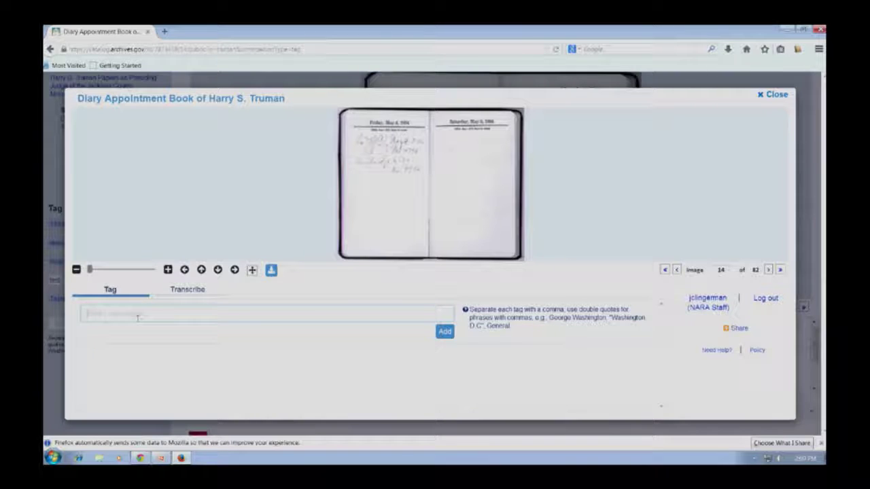
pyautogui.click(178, 291)
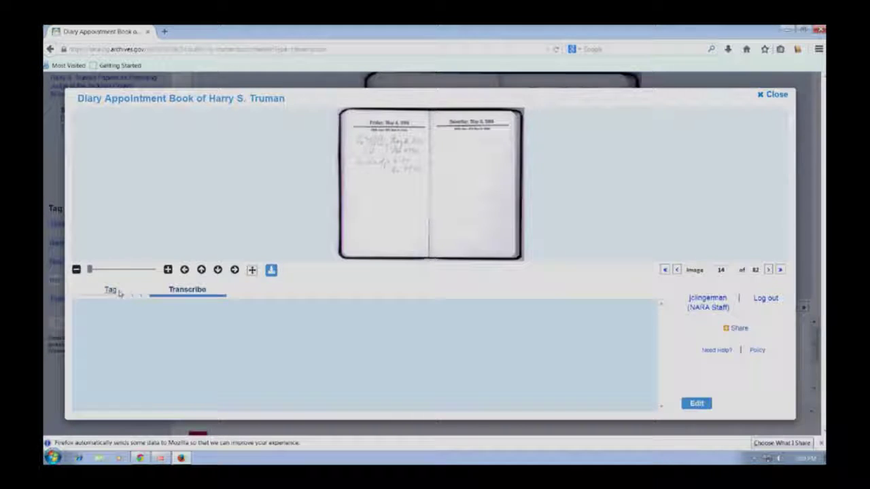
pyautogui.click(119, 293)
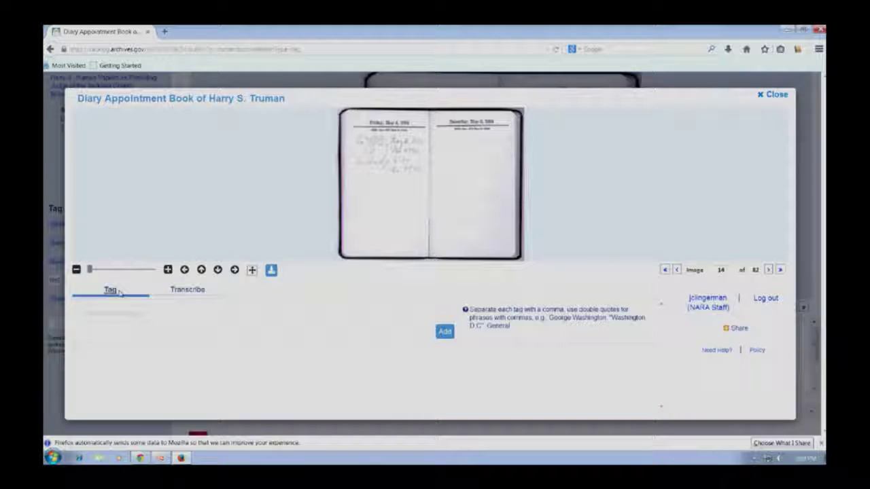
pyautogui.click(153, 319)
pyautogui.write('Truman')
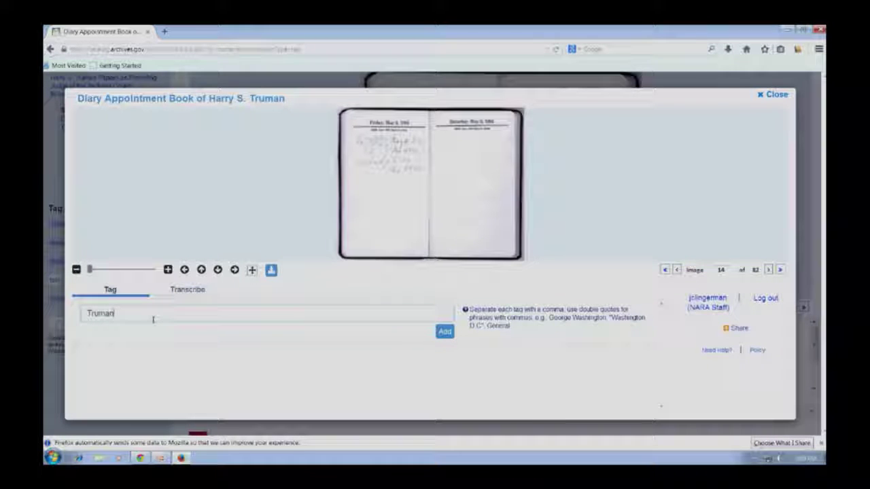
pyautogui.write(', di')
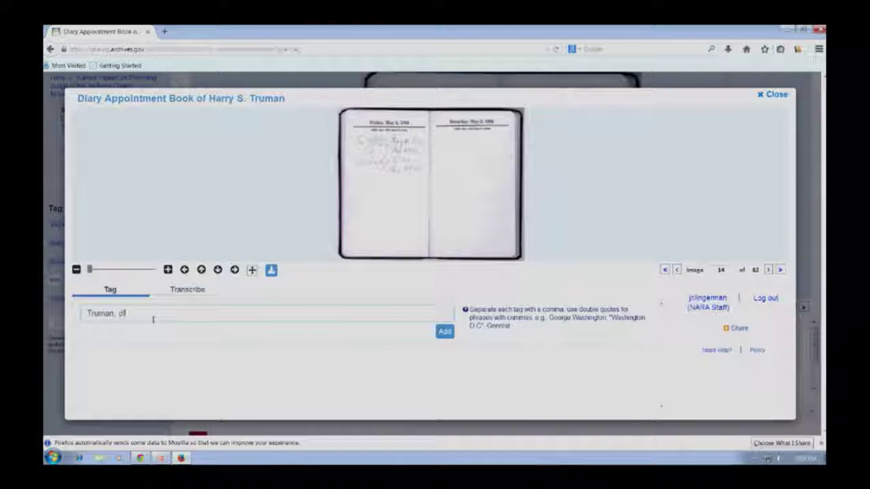
pyautogui.write('ary')
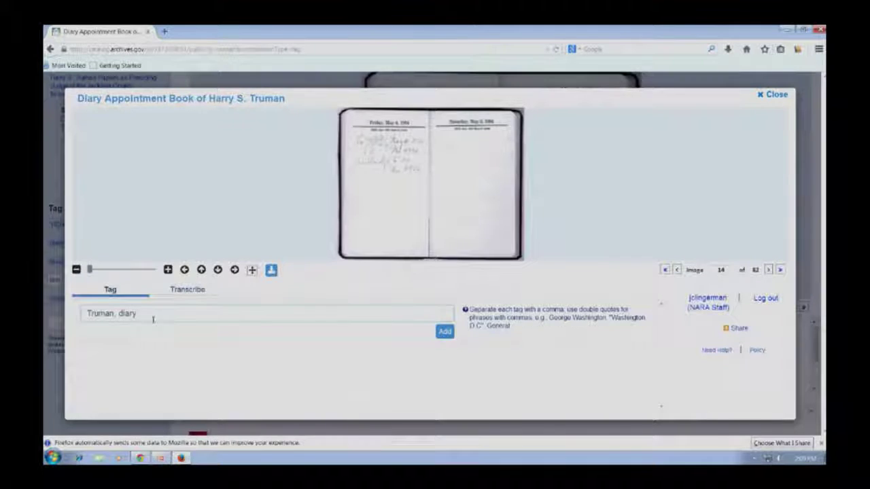
pyautogui.press('Return')
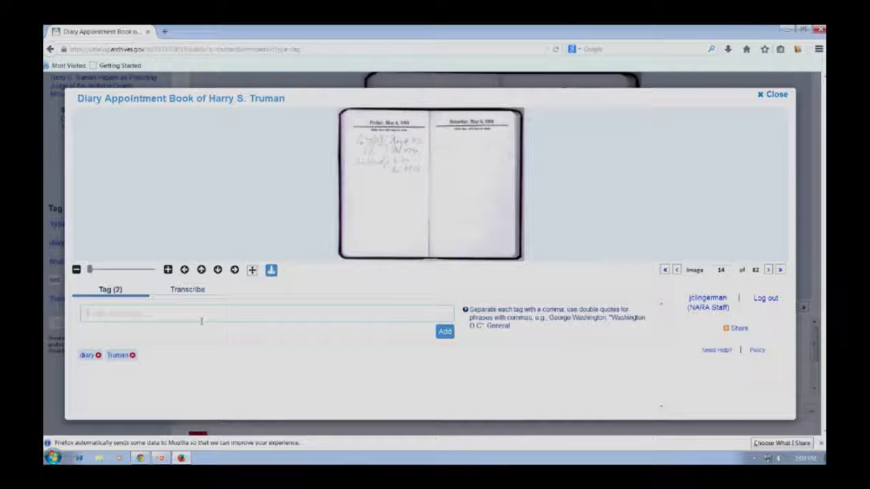
pyautogui.click(187, 290)
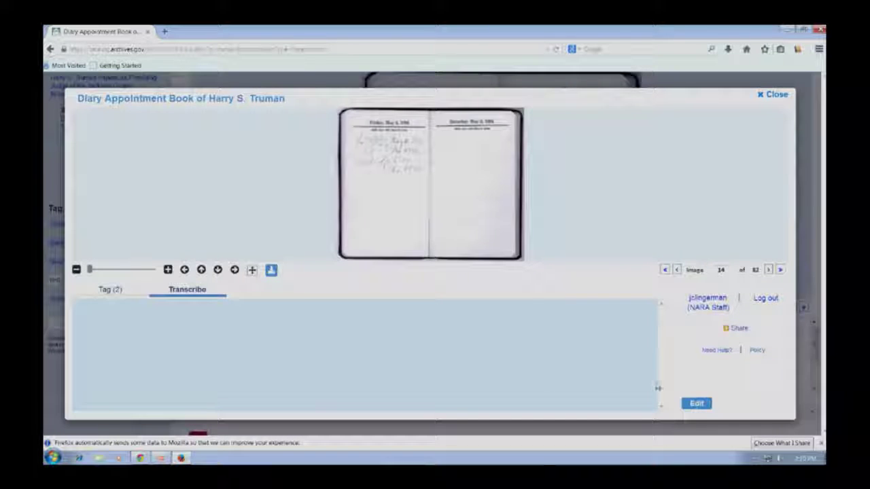
# Step: Put page 14's empty transcription into edit mode, ready for typing
pyautogui.click(696, 404)
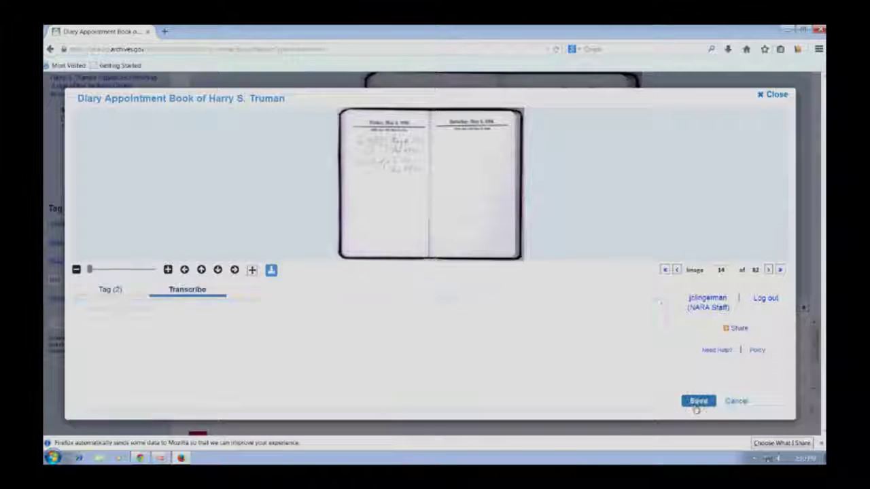
pyautogui.click(398, 346)
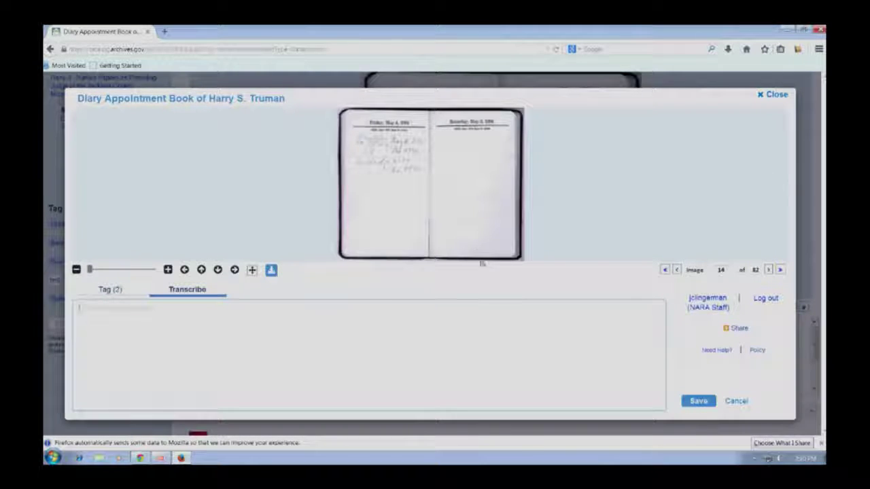
pyautogui.scroll(5, 442, 231)
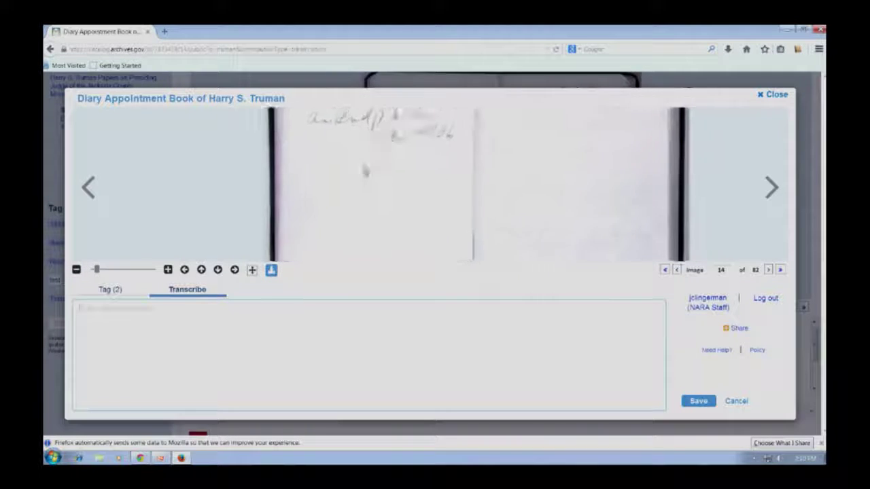
# Step: Transcribe the heading 'Friday, May 4, 1934' and the line '124th day-241 days to come'
pyautogui.moveTo(366, 170); pyautogui.dragTo(363, 194)
pyautogui.moveTo(359, 136); pyautogui.dragTo(362, 181)
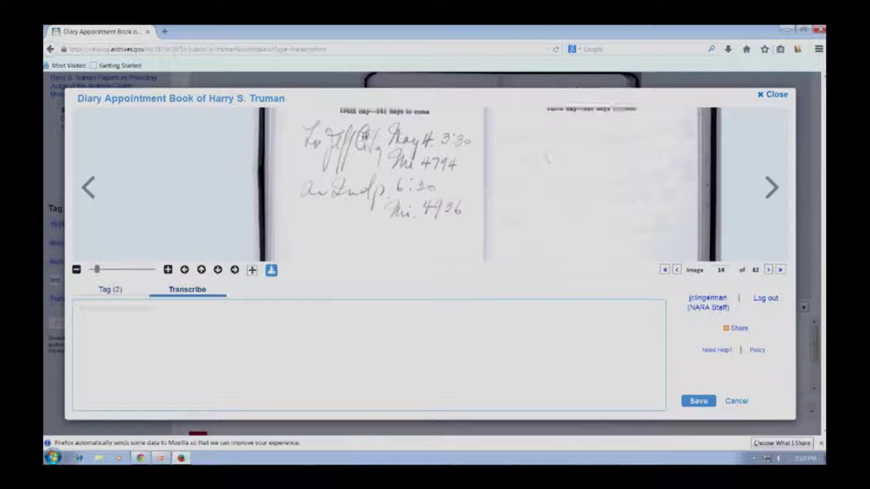
pyautogui.moveTo(364, 136); pyautogui.dragTo(367, 175)
pyautogui.scroll(2, 369, 177)
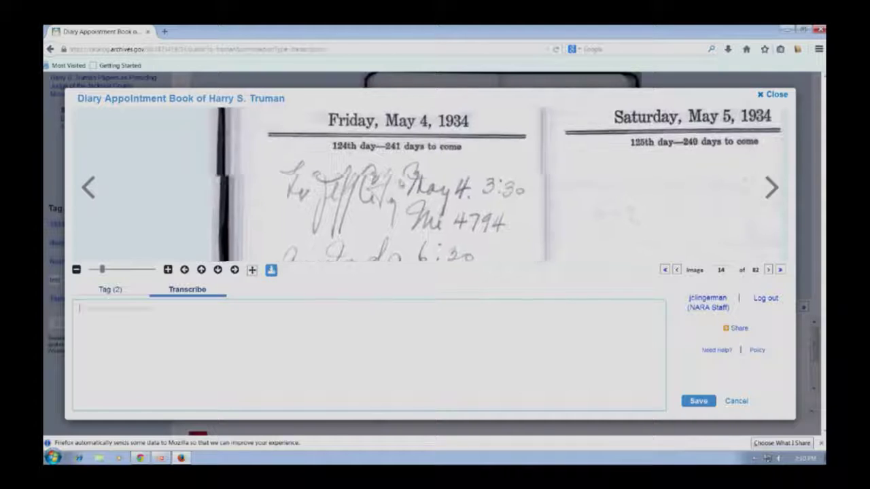
pyautogui.click(220, 318)
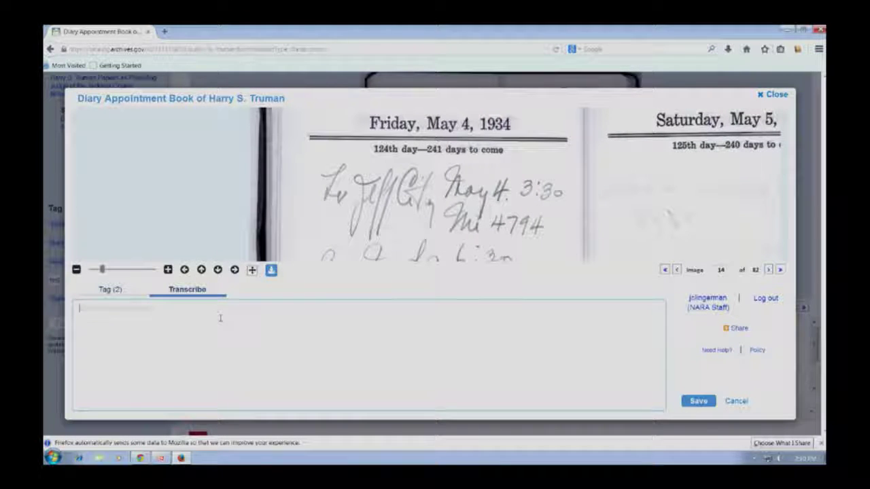
pyautogui.write('Friday')
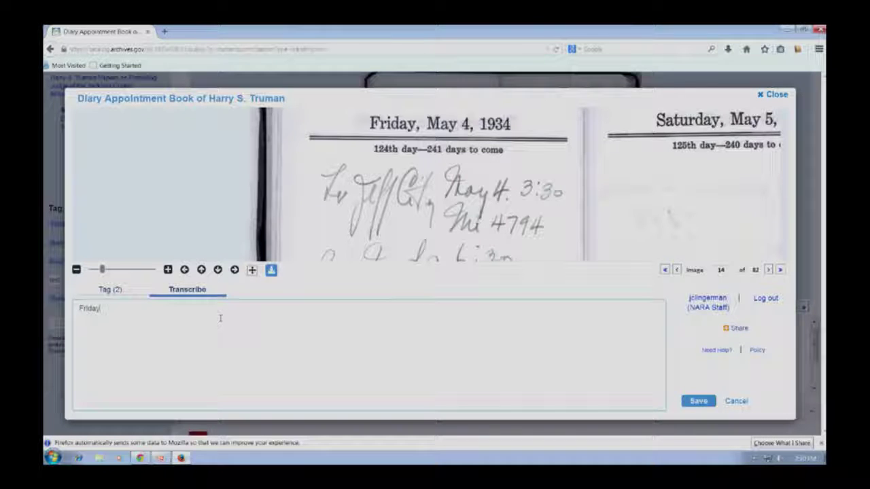
pyautogui.write(', Ma')
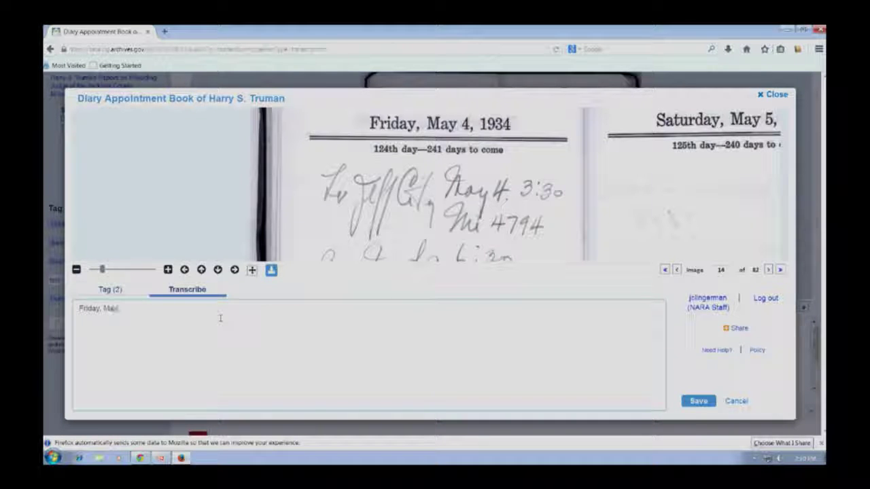
pyautogui.write('y 4, 1934')
pyautogui.press('Return')
pyautogui.write('124th day-')
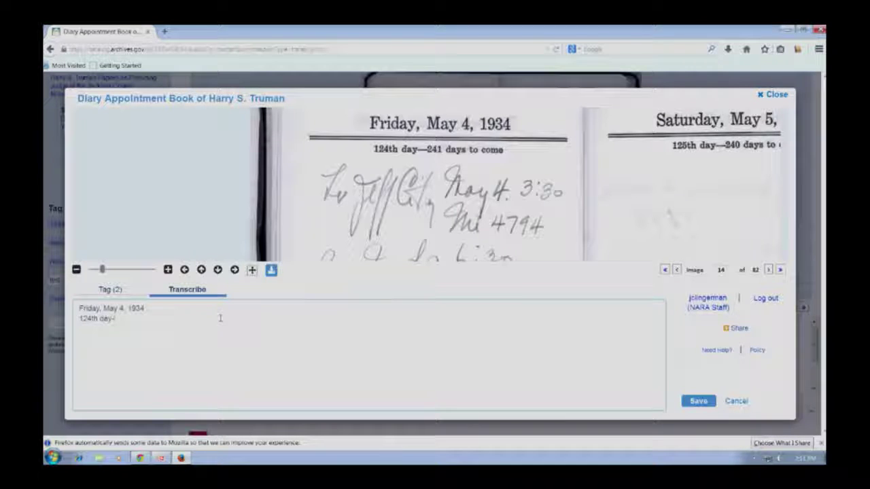
pyautogui.write('241 days')
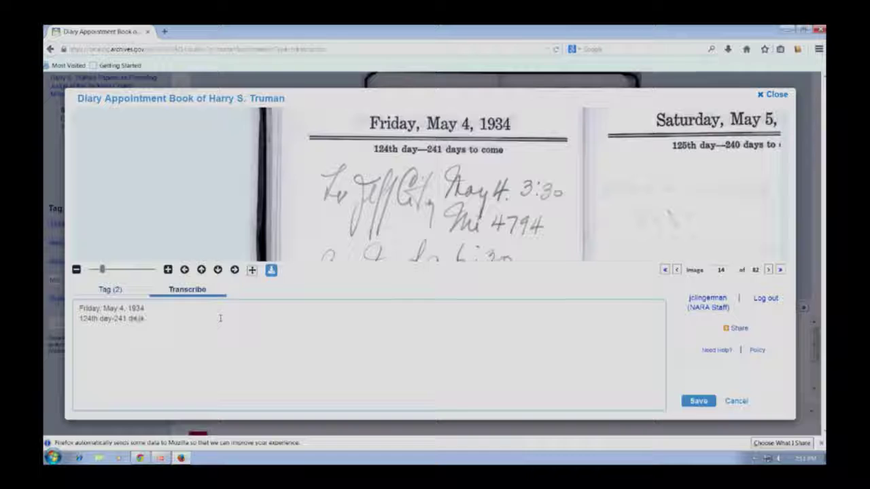
pyautogui.write(' to come')
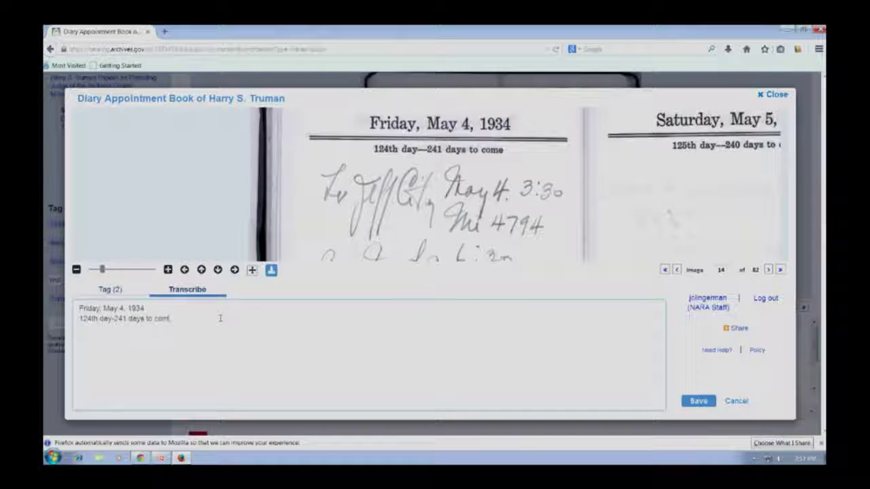
pyautogui.press('Return')
pyautogui.press('Return')
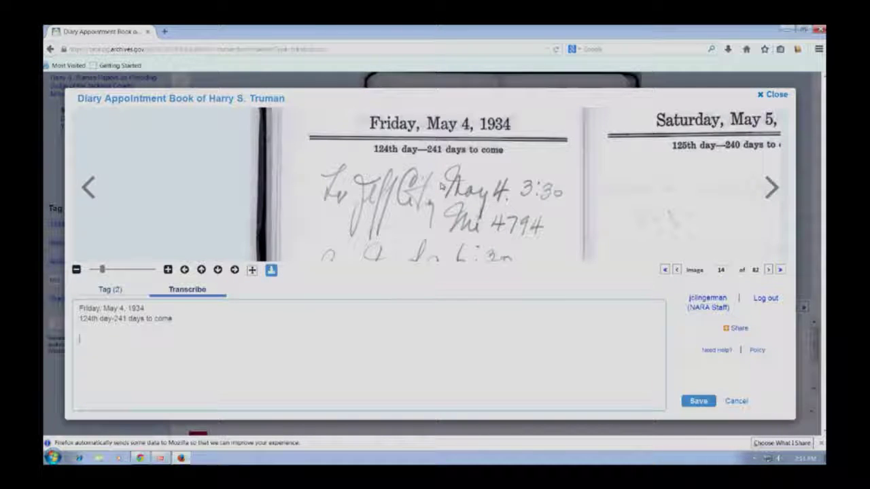
# Step: Add the lines 'to Jeff City May 4. 3:30' and 'Mile 4794', then save the transcription
pyautogui.write('to Jeff')
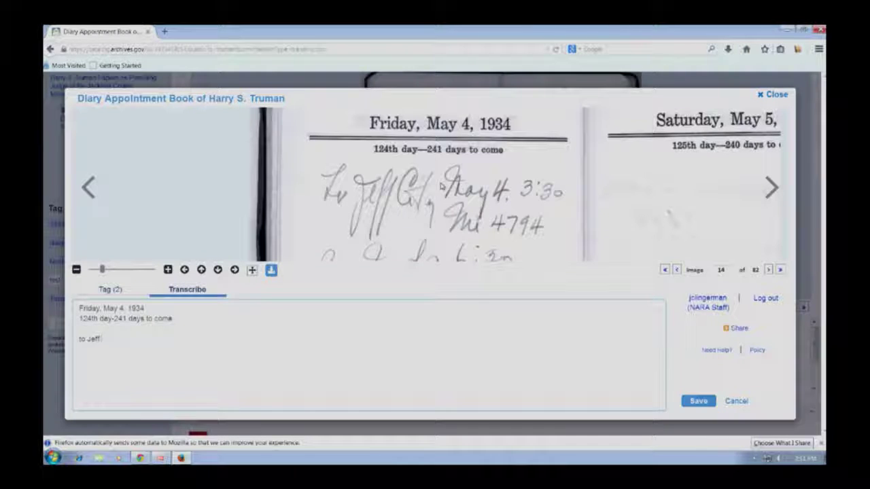
pyautogui.write(' City')
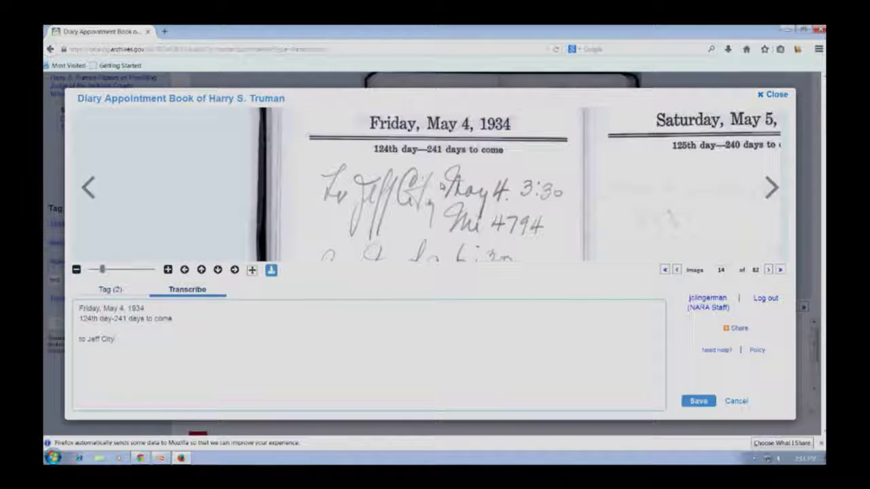
pyautogui.write(' May 4. 3:30')
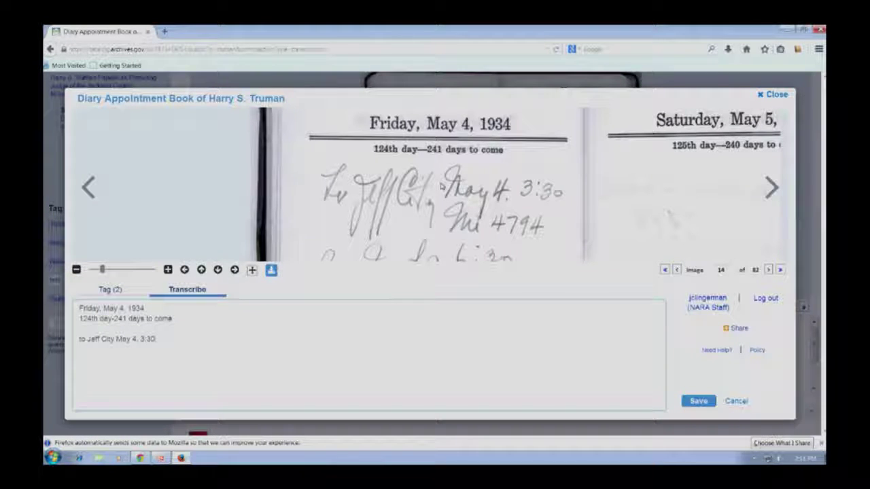
pyautogui.press('Return')
pyautogui.write('Mile')
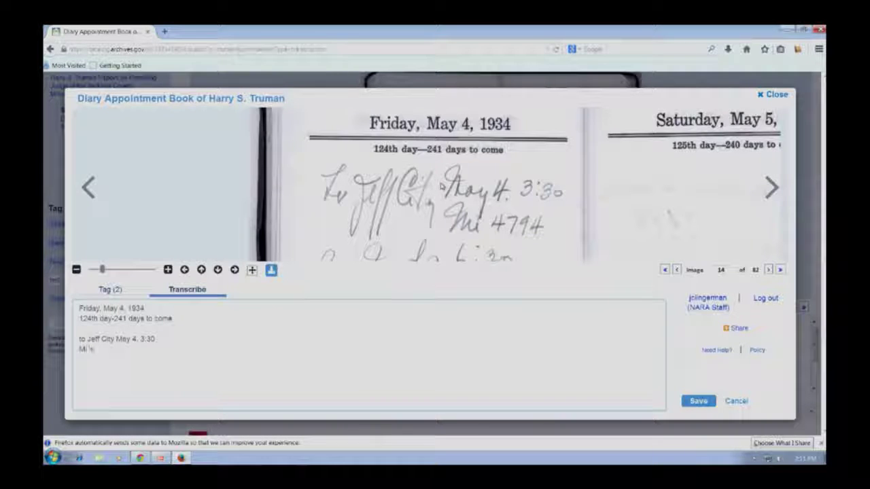
pyautogui.write(' 4794')
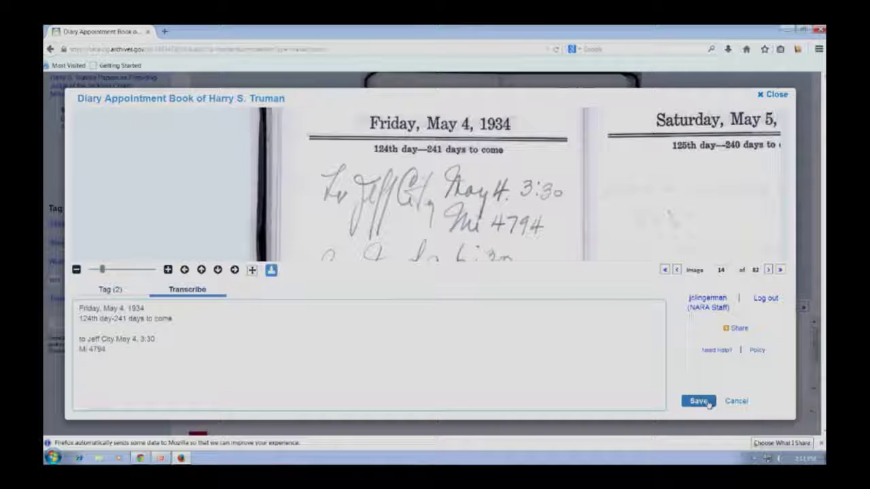
pyautogui.click(706, 401)
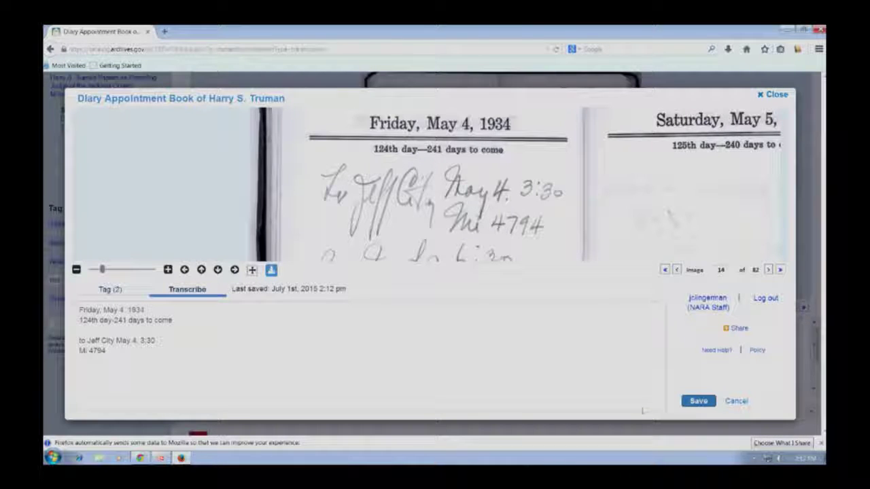
pyautogui.click(119, 289)
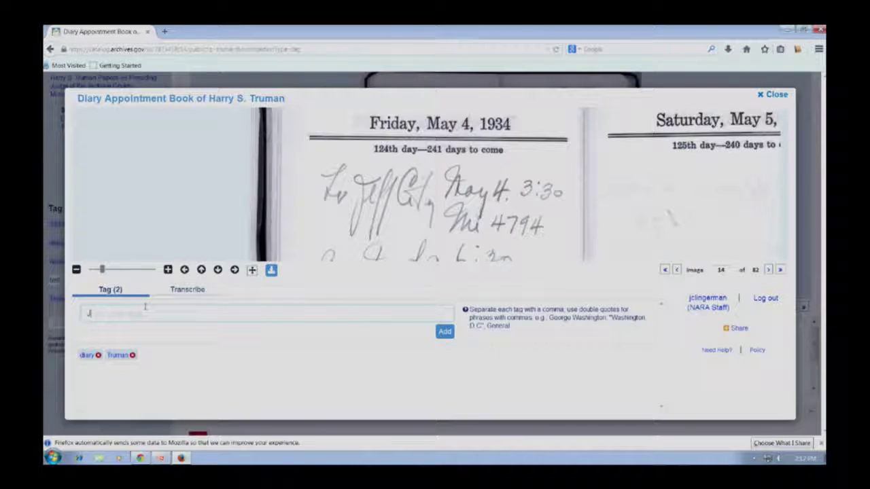
# Step: Add 'Jefferson City' as a third tag on page 14 and return to the transcription
pyautogui.write('Jefferson City')
pyautogui.click(444, 331)
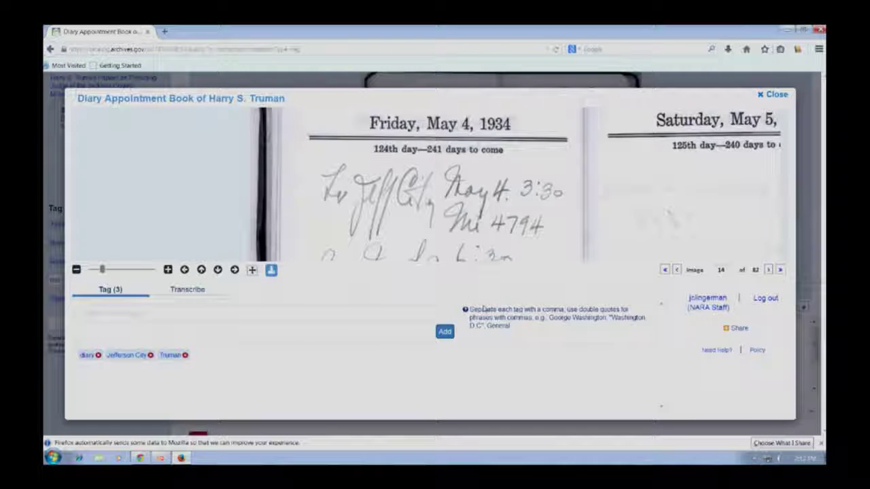
pyautogui.click(197, 295)
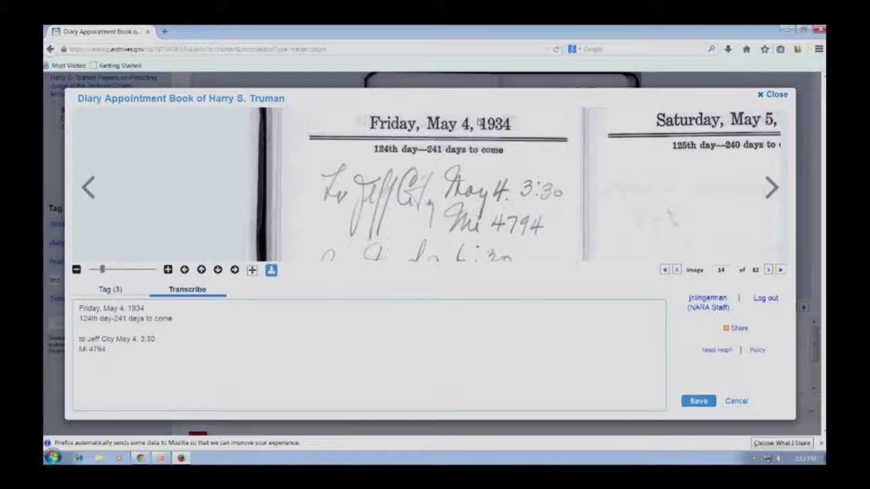
pyautogui.scroll(-2, 480, 123)
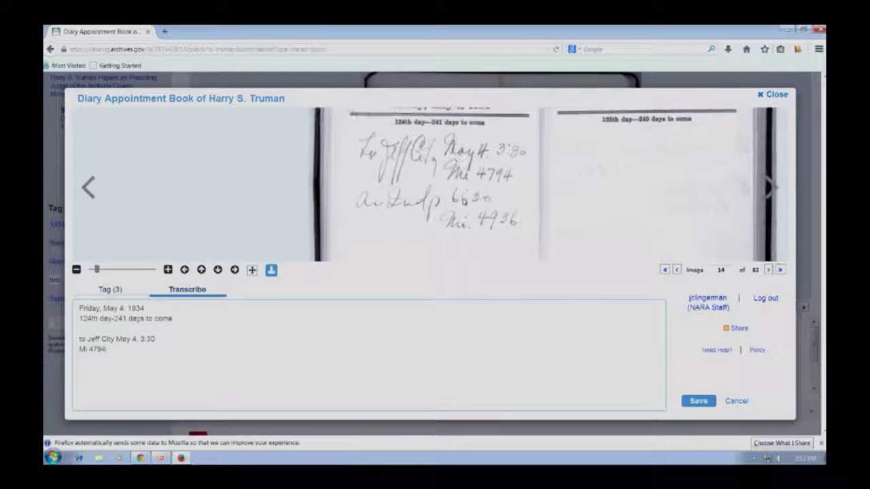
# Step: Replace 'to' with 'Lv' at the start of the Jeff City line
pyautogui.scroll(3, 453, 195)
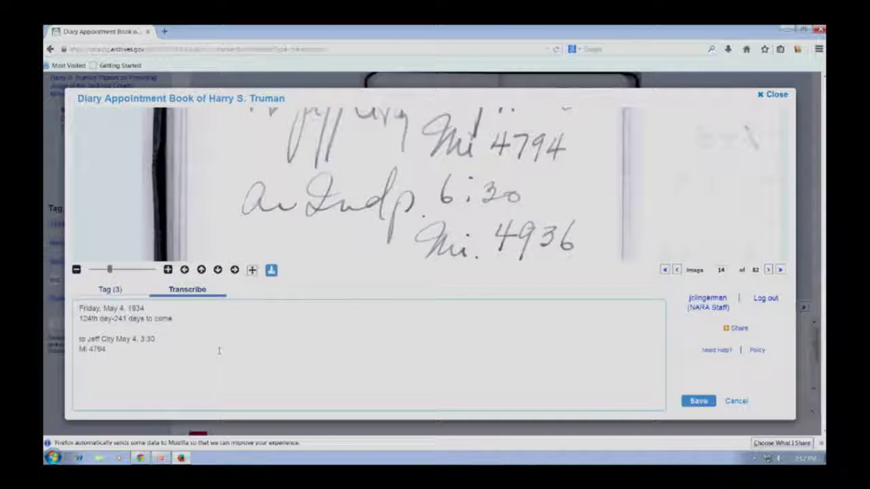
pyautogui.scroll(-2, 298, 193)
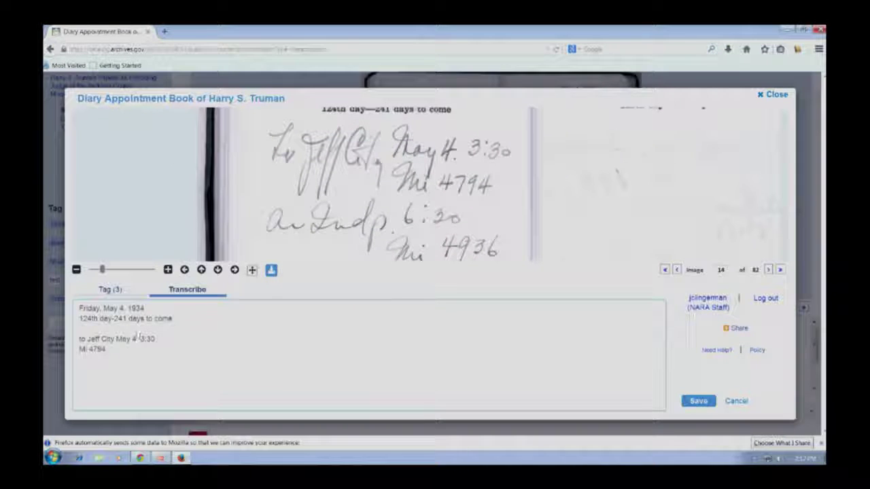
pyautogui.doubleClick(82, 338)
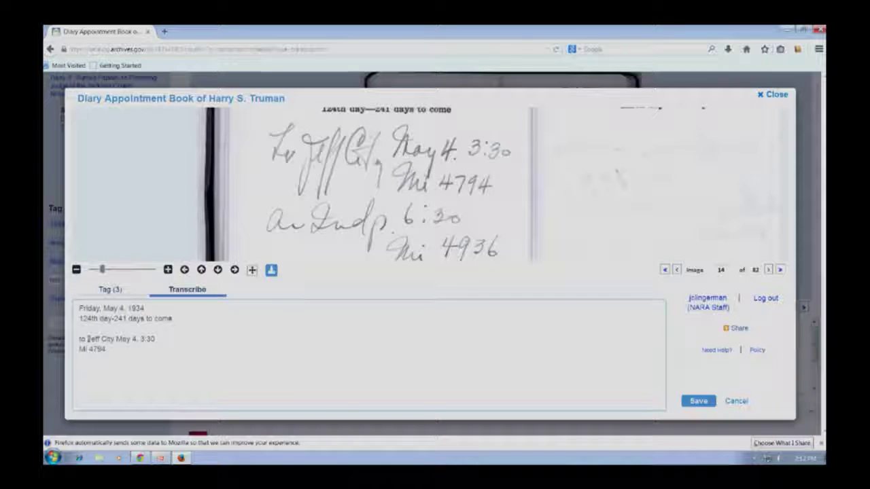
pyautogui.press('BackSpace')
pyautogui.write('Lv')
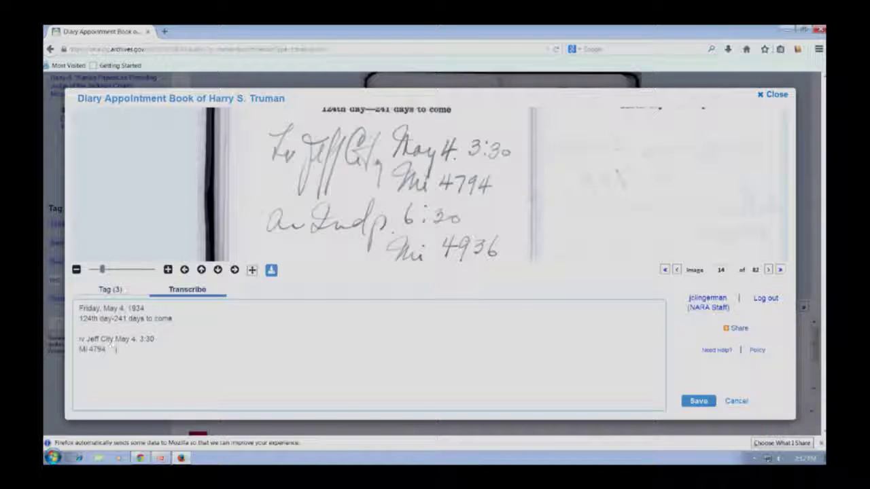
# Step: Add a new 'Ar Indp 6:30' arrival line at the end of the transcription
pyautogui.click(114, 349)
pyautogui.press('Return')
pyautogui.press('Return')
pyautogui.write('Ar')
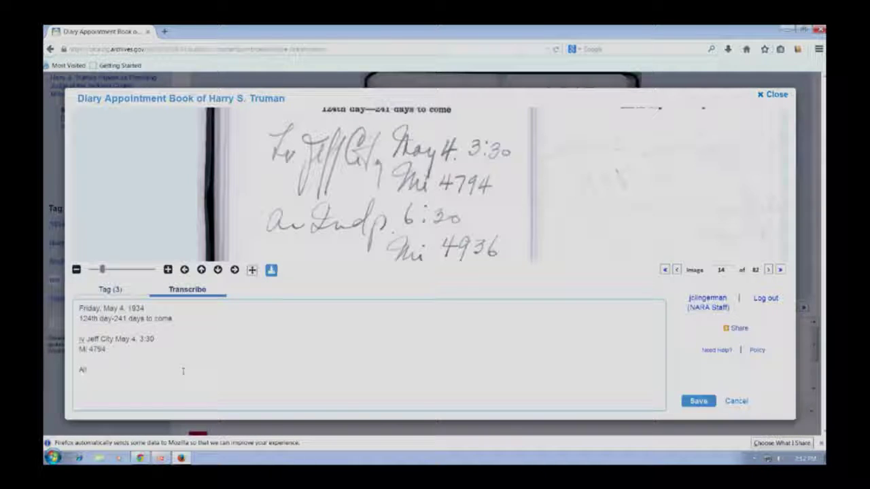
pyautogui.write(' Inde')
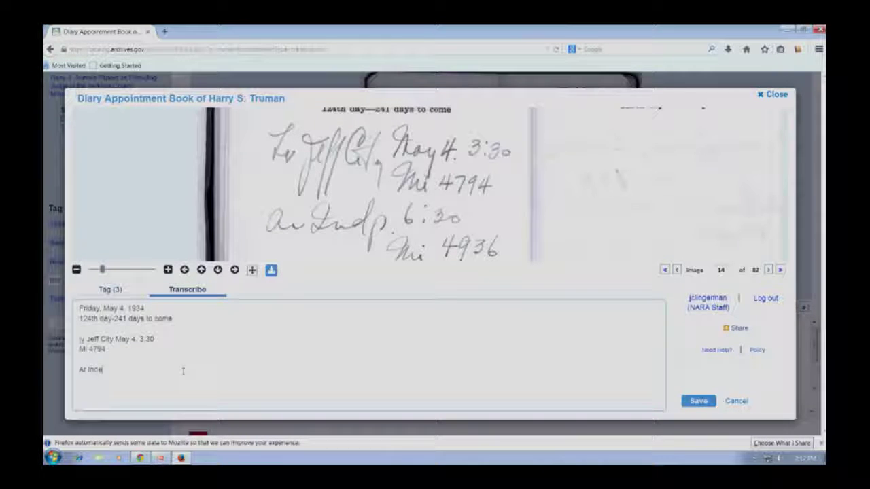
pyautogui.press('BackSpace')
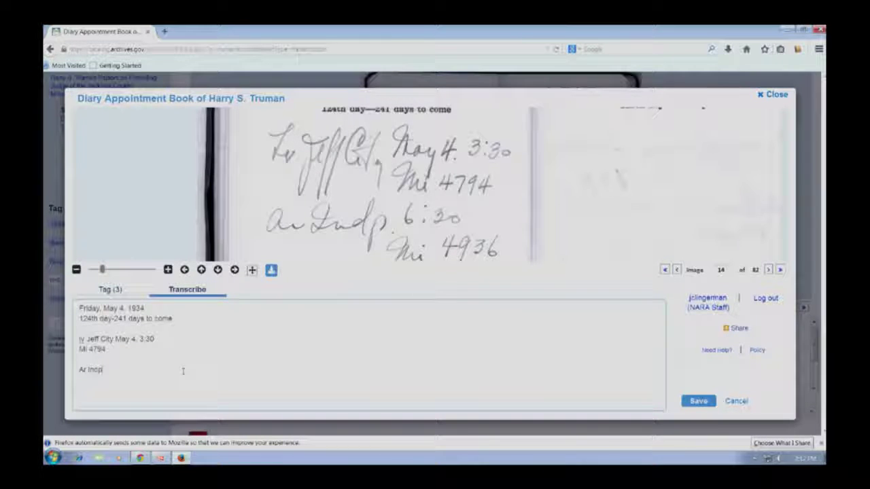
pyautogui.write('p 6:30')
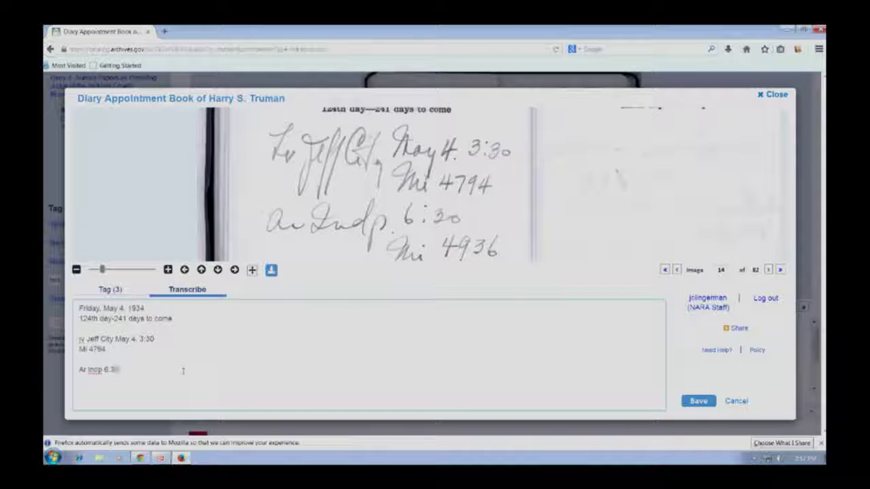
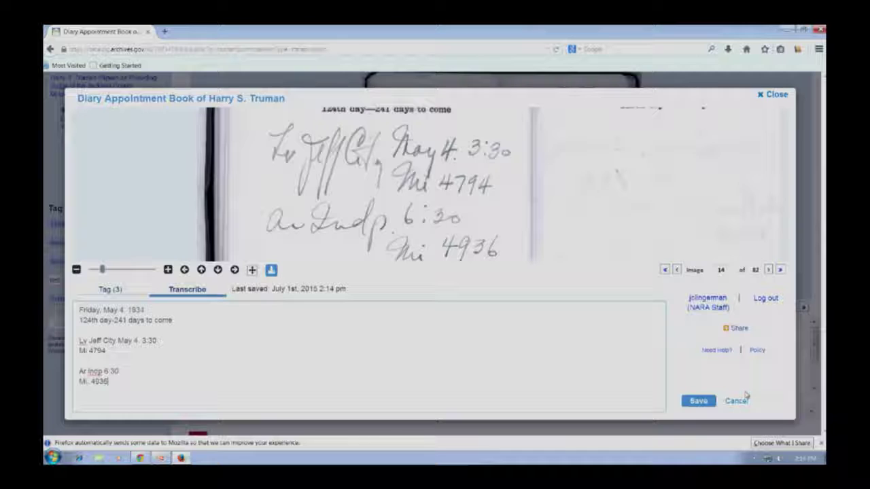
# Step: Save the edited diary page transcription and go back to the 71,627 'truman' results
pyautogui.click(738, 401)
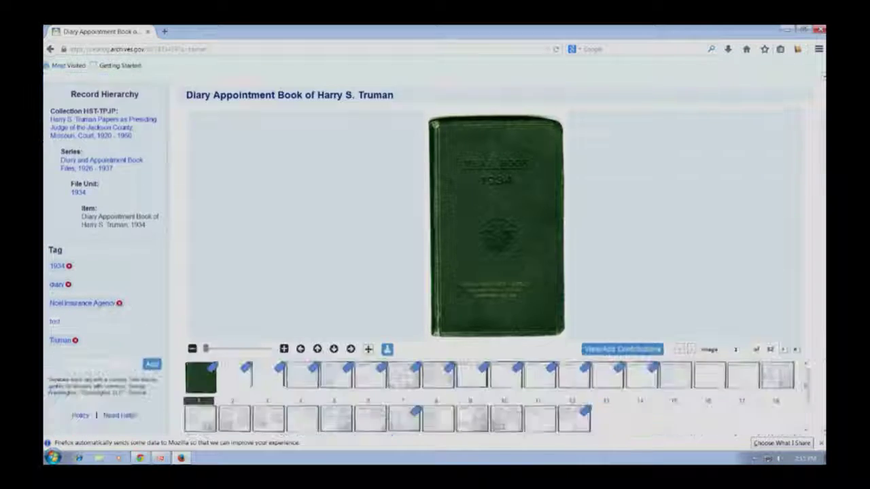
pyautogui.scroll(-3, 476, 271)
pyautogui.scroll(5, 413, 247)
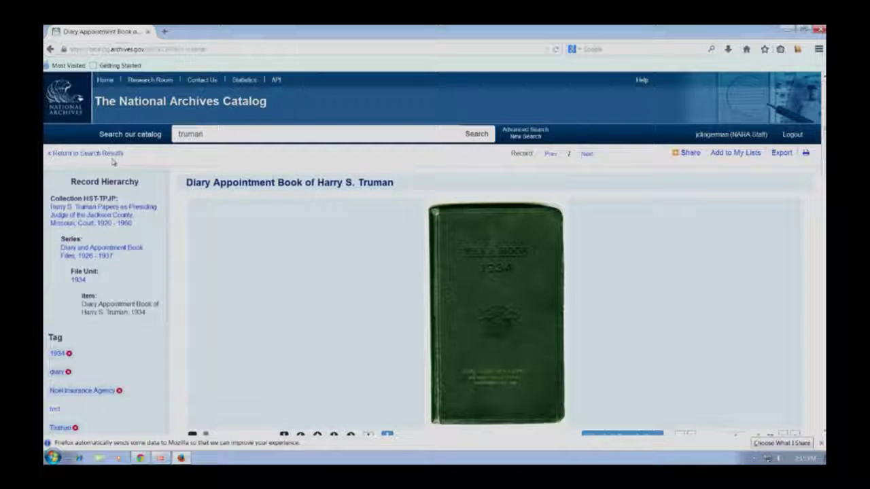
pyautogui.click(114, 154)
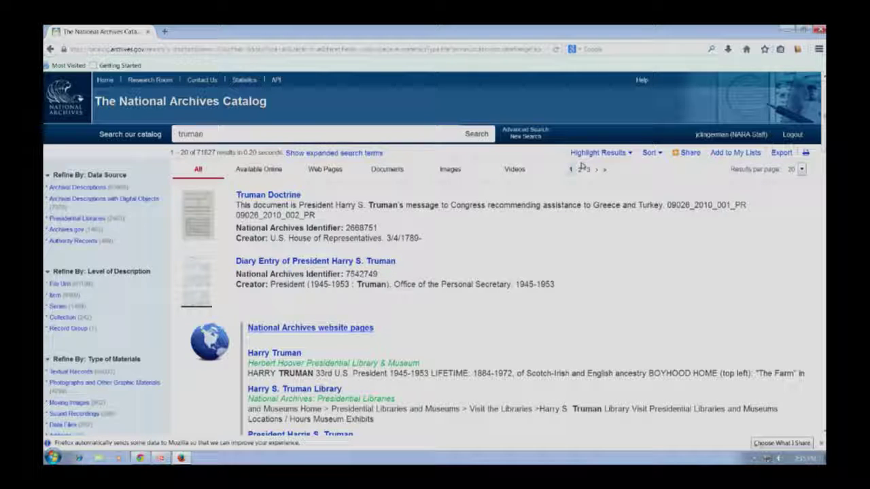
# Step: Bring up the Export Selected Records dialog for the top 50000 truman results
pyautogui.click(783, 154)
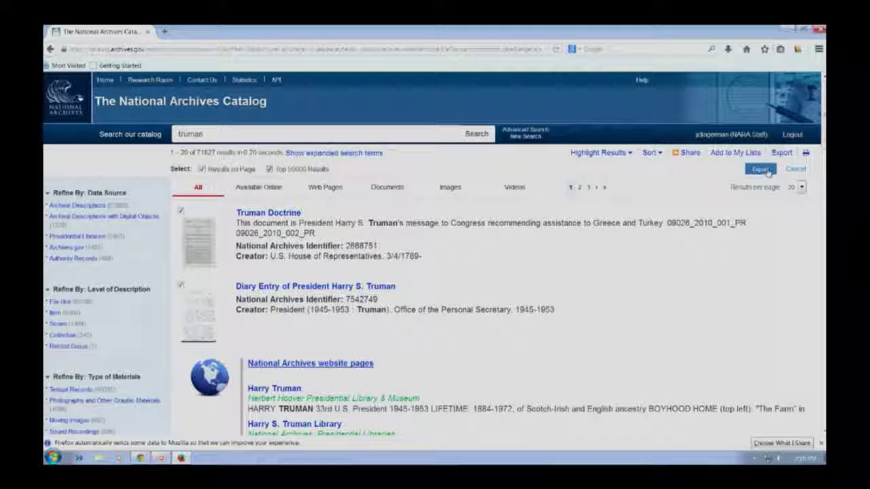
pyautogui.click(768, 171)
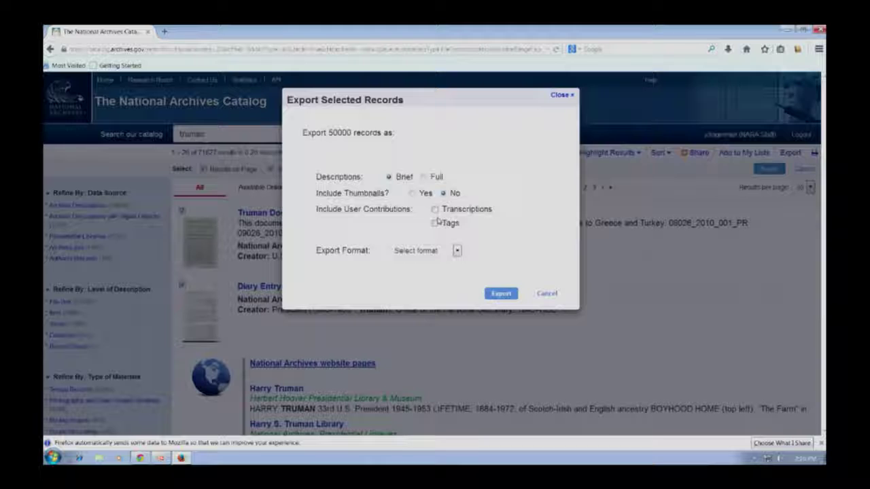
# Step: Export as PDF with full descriptions, thumbnails, transcriptions and tags included
pyautogui.click(435, 252)
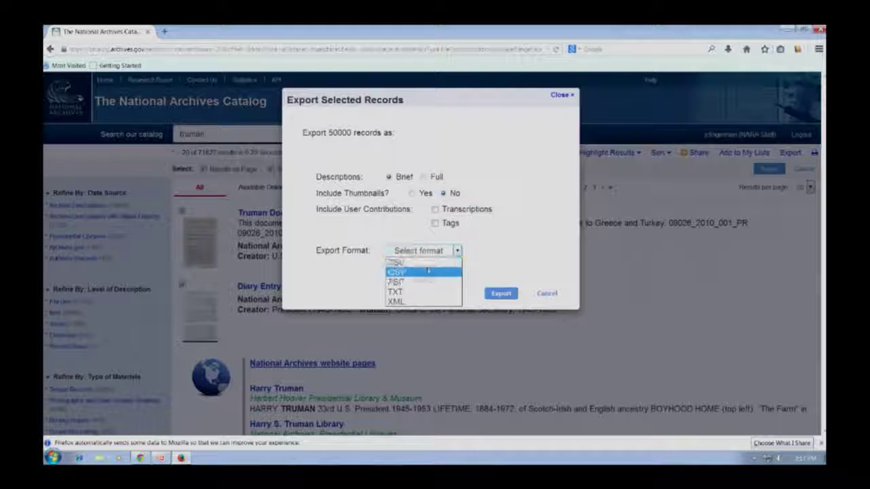
pyautogui.click(424, 282)
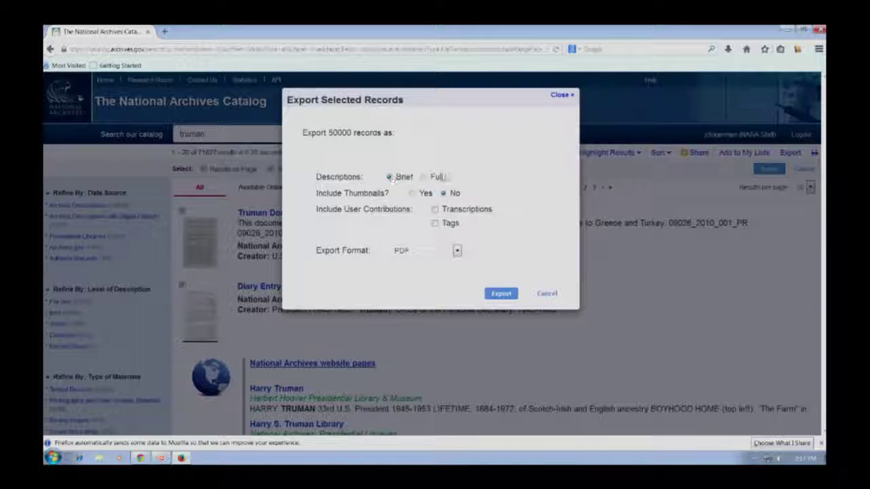
pyautogui.click(423, 177)
pyautogui.click(412, 194)
pyautogui.click(436, 210)
pyautogui.click(435, 223)
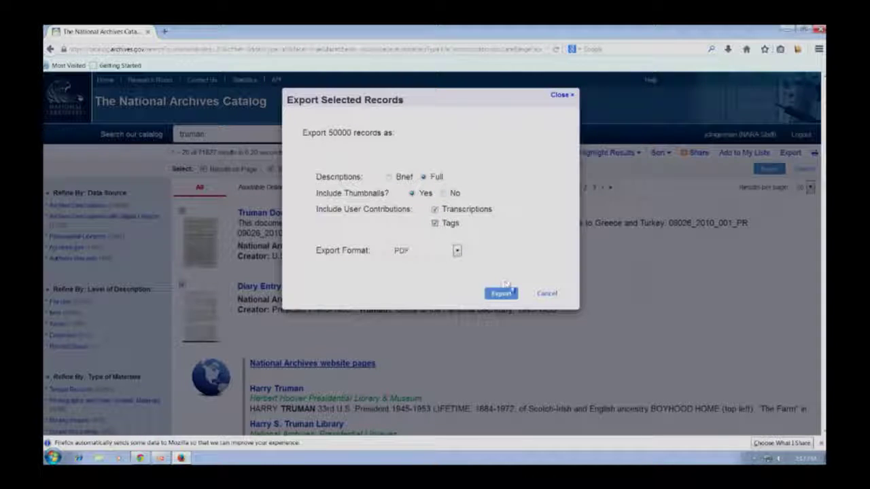
pyautogui.click(509, 296)
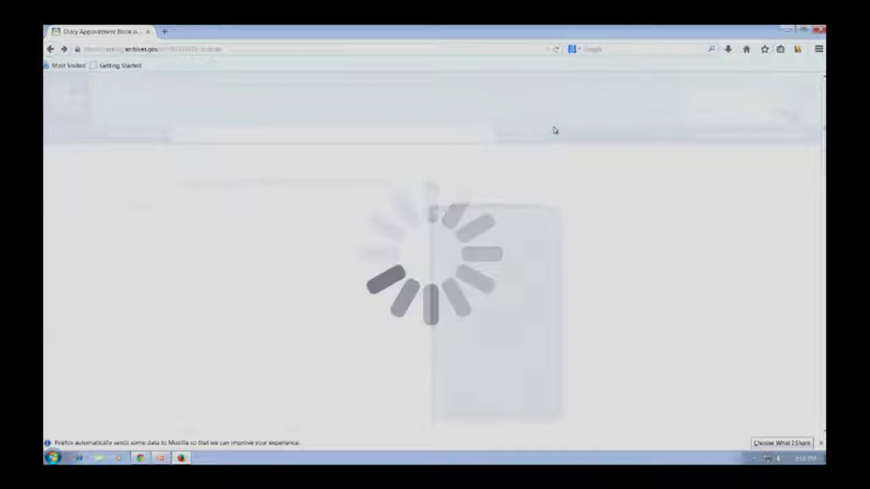
# Step: Reload the record page and open My Account's Bulk Downloads list (0 pending, 0 complete)
pyautogui.click(222, 49)
pyautogui.press('Return')
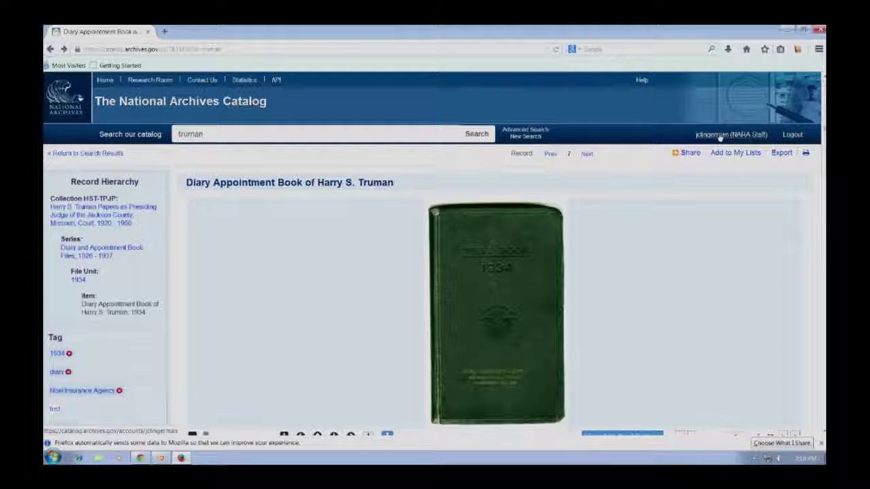
pyautogui.click(719, 135)
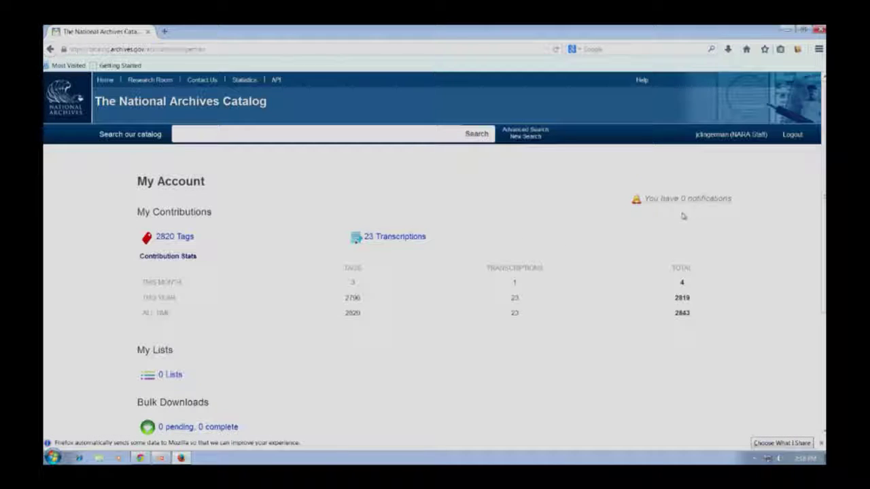
pyautogui.scroll(-3, 489, 285)
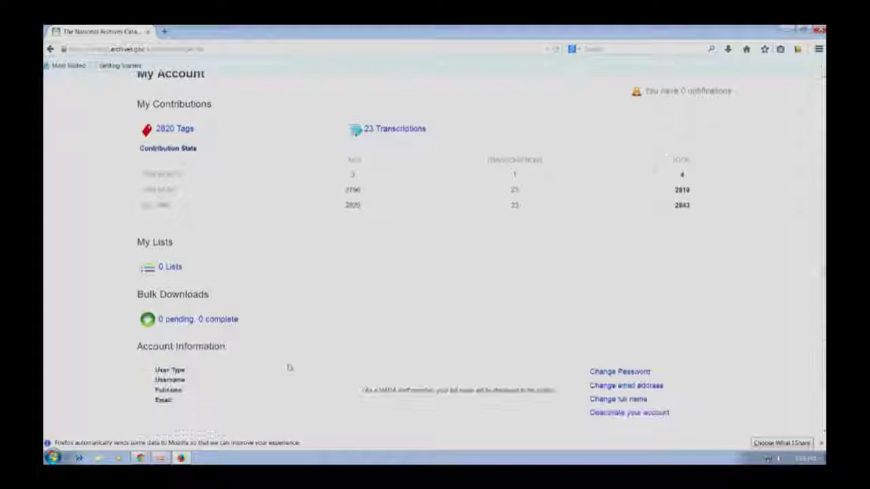
pyautogui.click(209, 321)
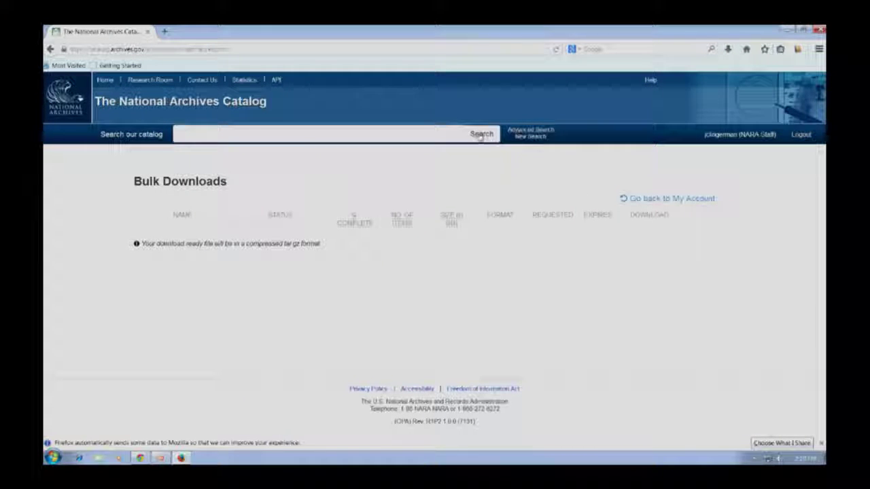
# Step: Open Advanced Search and try various data source choices, ending with all sources cleared
pyautogui.click(531, 129)
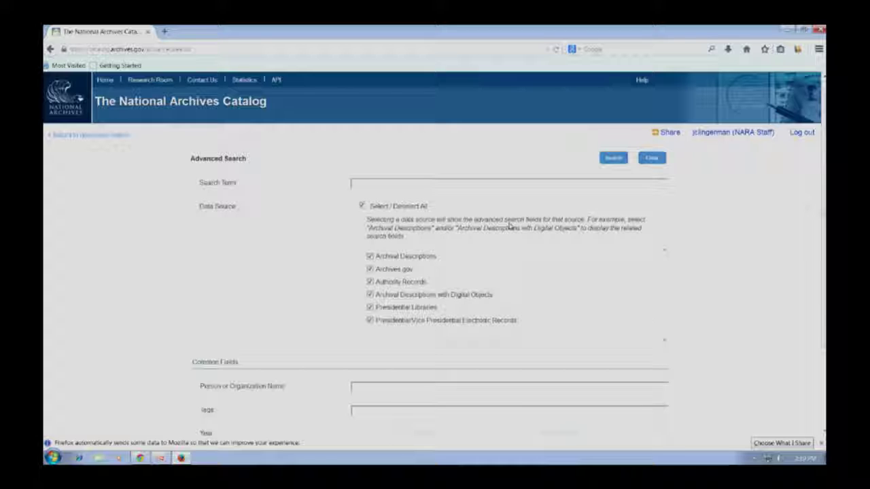
pyautogui.scroll(-3, 657, 269)
pyautogui.scroll(2, 656, 271)
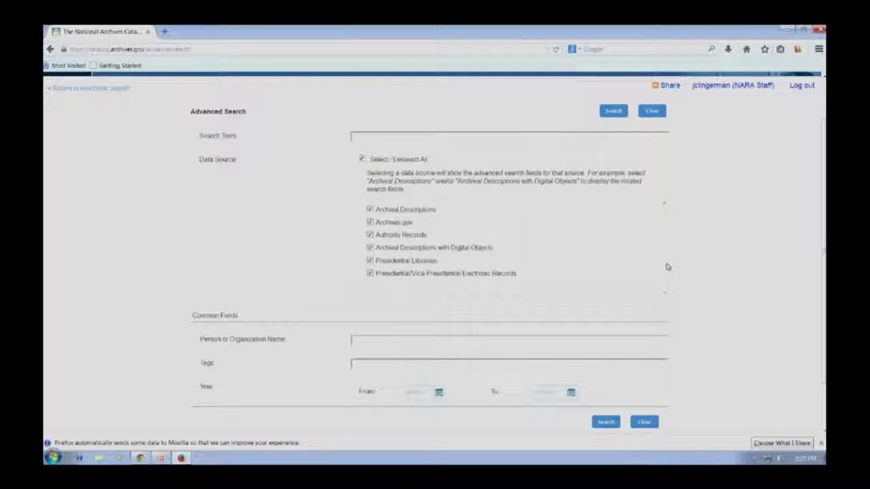
pyautogui.click(381, 160)
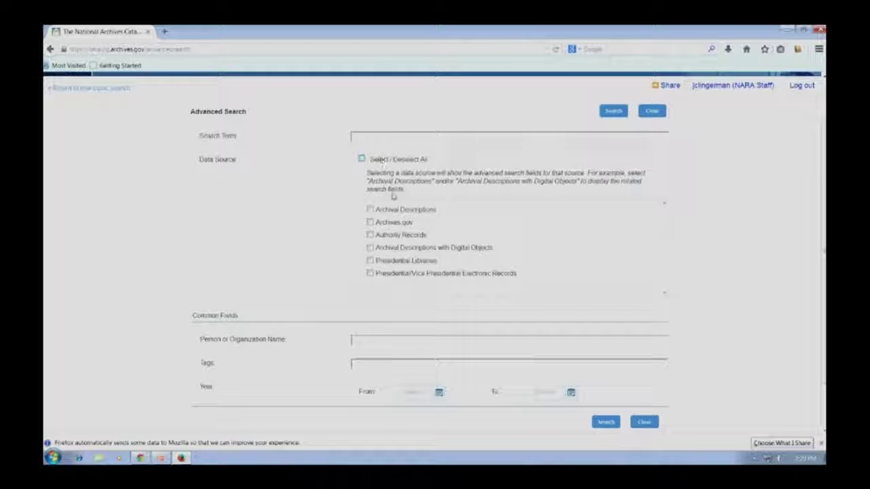
pyautogui.click(370, 211)
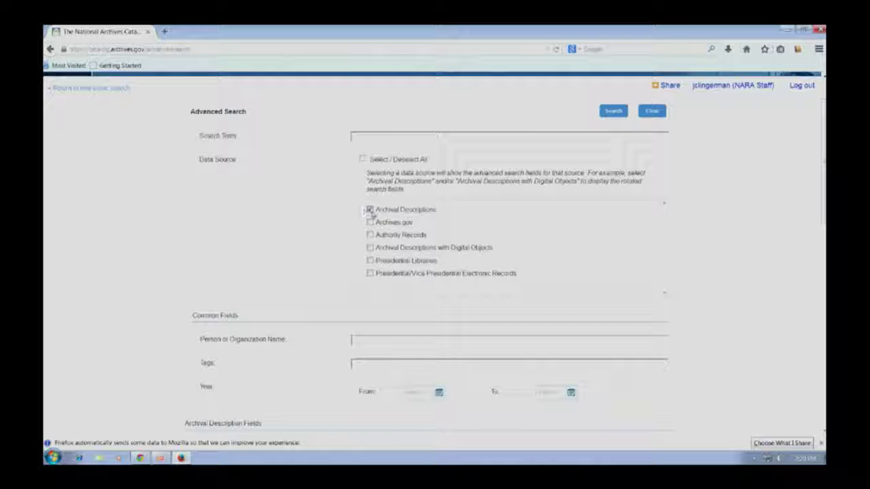
pyautogui.click(368, 249)
pyautogui.scroll(-3, 483, 255)
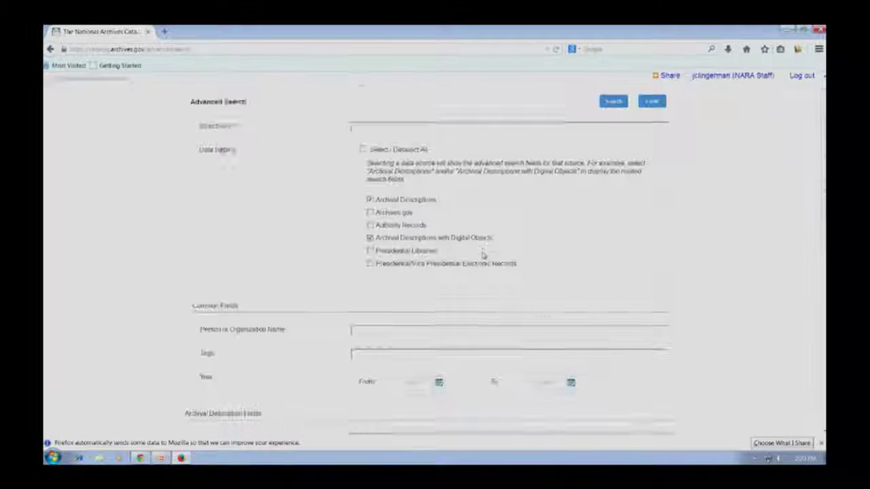
pyautogui.scroll(-10, 483, 241)
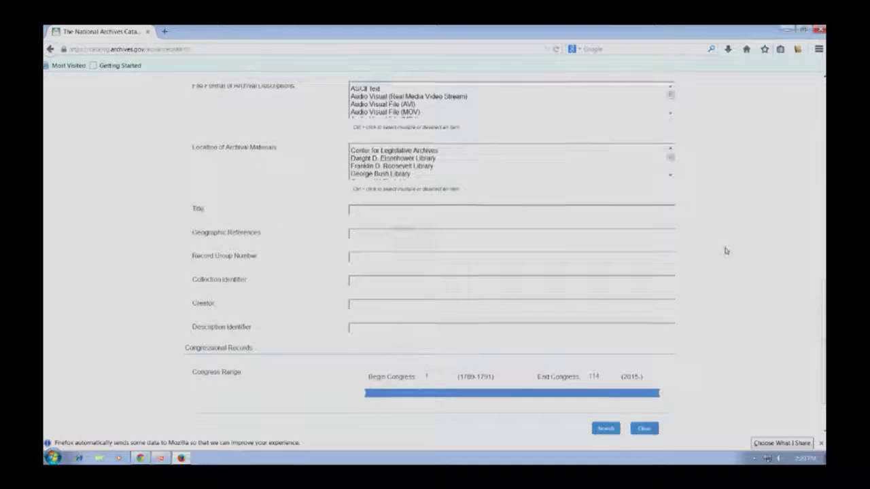
pyautogui.scroll(10, 777, 277)
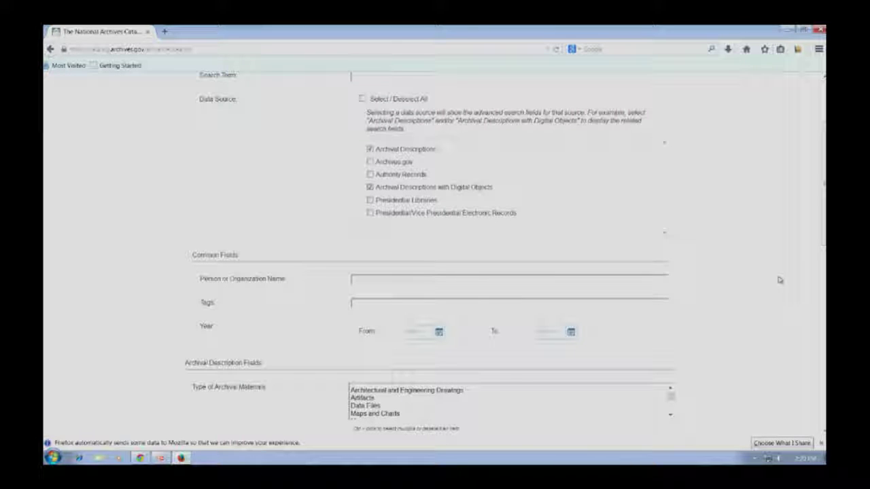
pyautogui.click(397, 101)
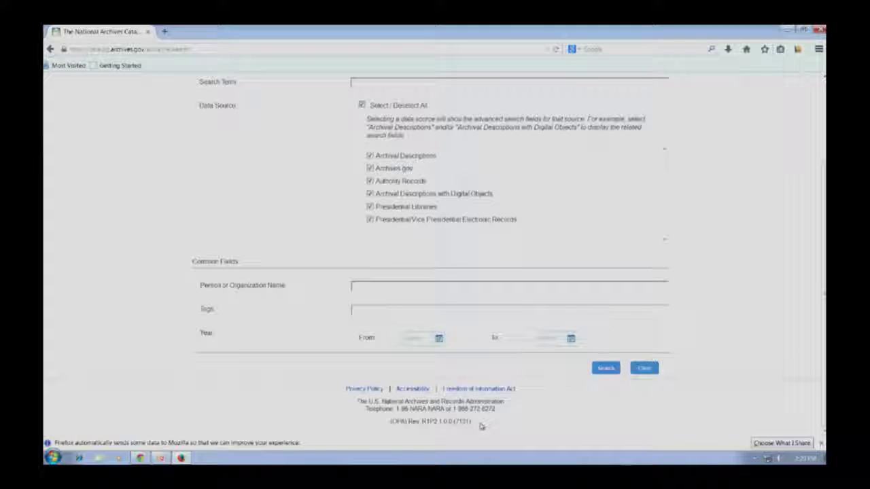
pyautogui.click(419, 107)
# Step: Add Presidential/Vice Presidential Electronic Records as source with White House Email record type
pyautogui.click(399, 221)
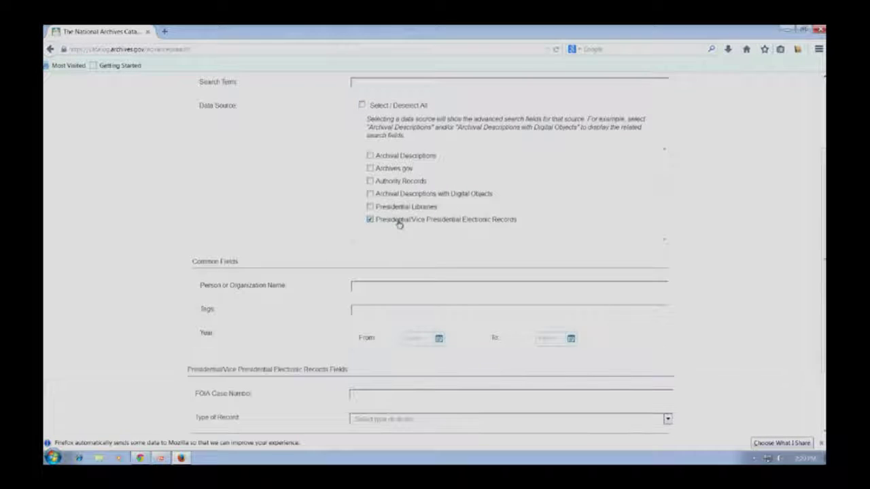
pyautogui.scroll(-1, 790, 247)
pyautogui.scroll(-2, 790, 247)
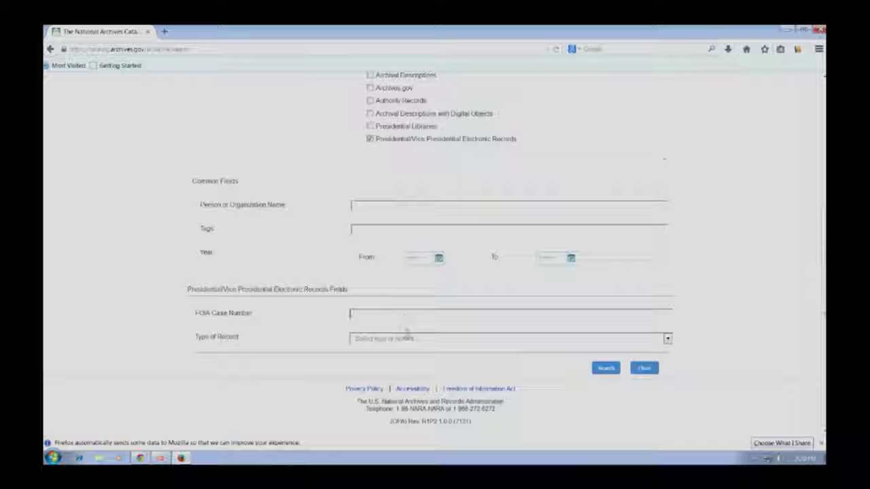
pyautogui.click(402, 339)
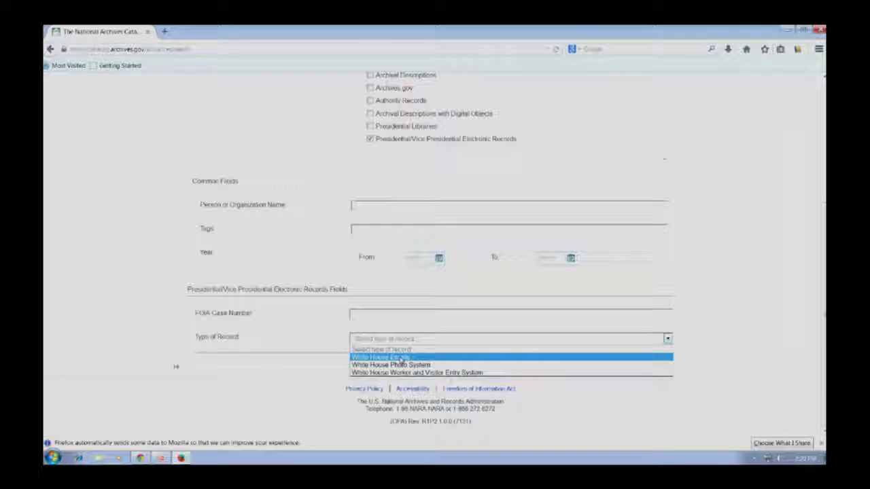
pyautogui.click(403, 358)
pyautogui.scroll(5, 402, 353)
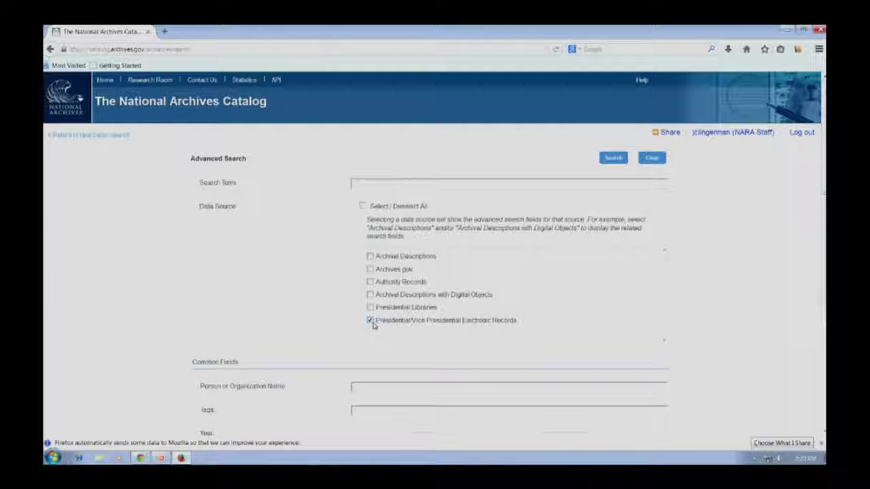
pyautogui.click(369, 256)
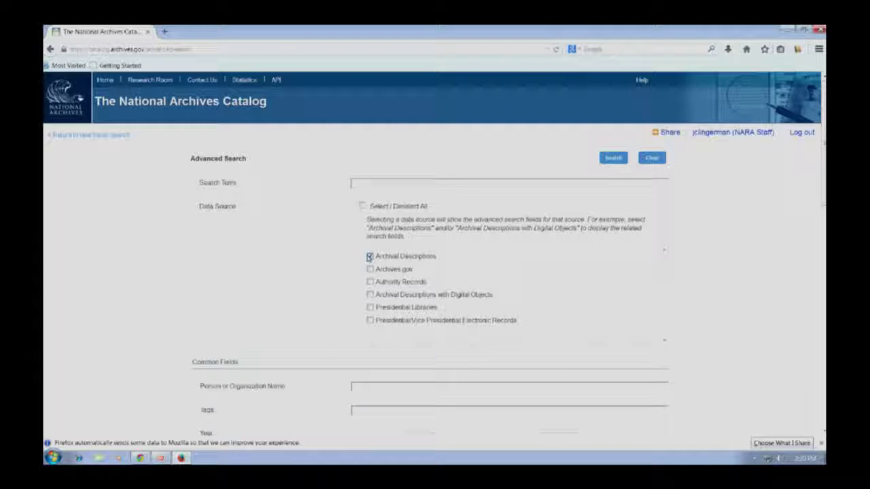
pyautogui.click(410, 297)
pyautogui.scroll(-4, 581, 264)
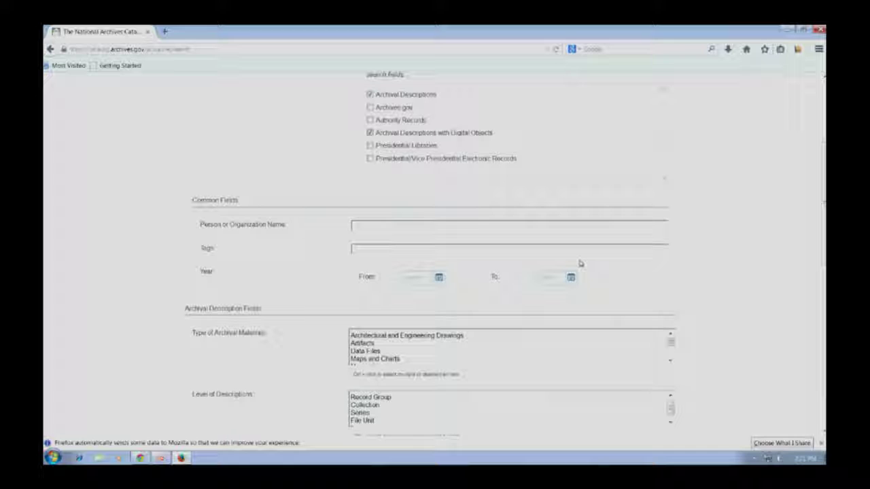
pyautogui.scroll(3, 453, 146)
pyautogui.scroll(-4, 657, 288)
pyautogui.scroll(3, 488, 188)
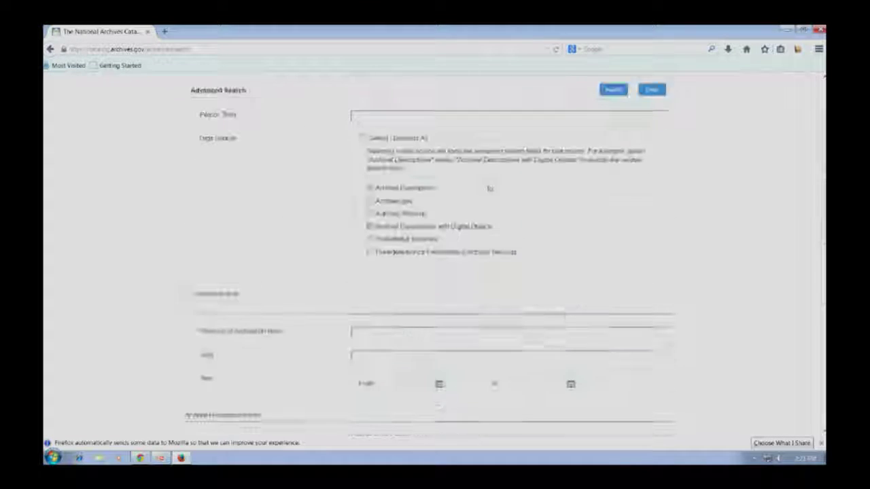
# Step: Enter 'Truman' as the search term and limit results to Item-level descriptions
pyautogui.click(437, 134)
pyautogui.write('Truman')
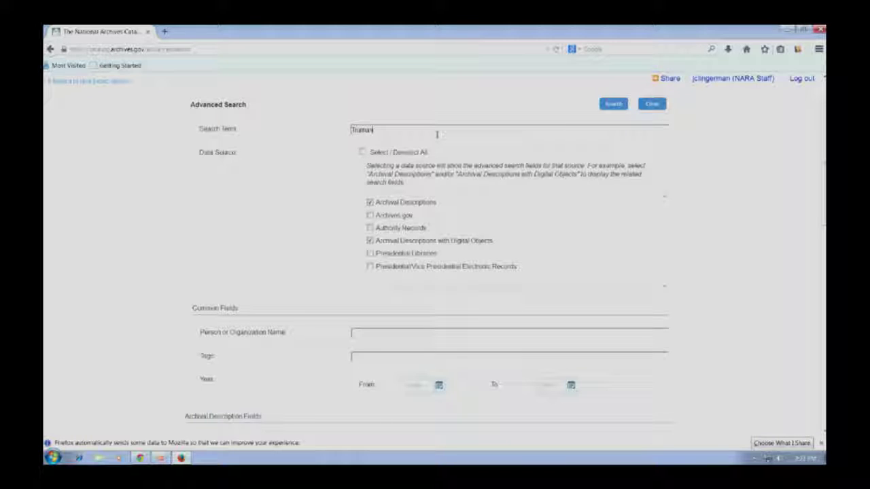
pyautogui.scroll(1, 460, 171)
pyautogui.scroll(-5, 523, 197)
pyautogui.scroll(-2, 523, 197)
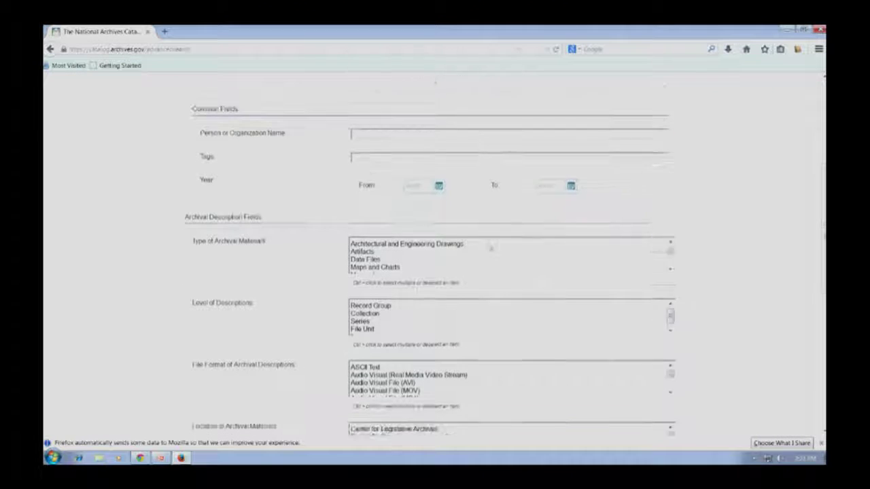
pyautogui.scroll(-1, 374, 309)
pyautogui.click(372, 316)
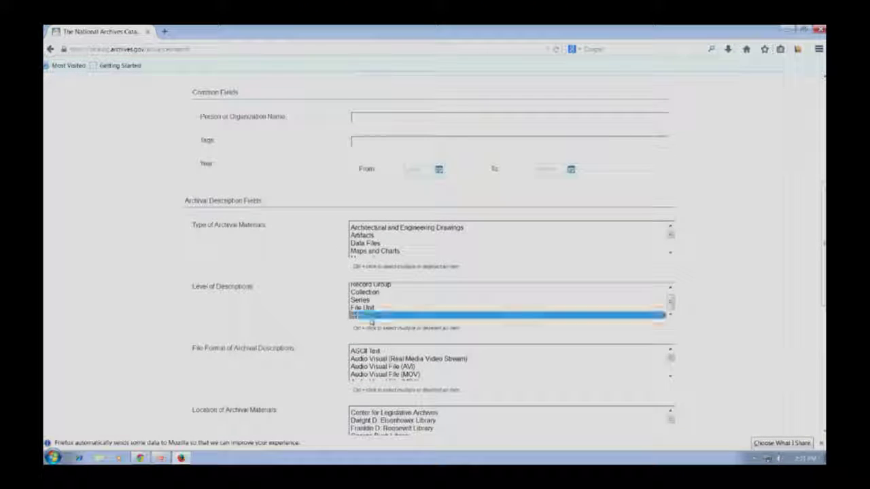
# Step: Limit the location to National Archives at College Park – Textual Reference
pyautogui.scroll(-1, 568, 358)
pyautogui.scroll(-2, 512, 366)
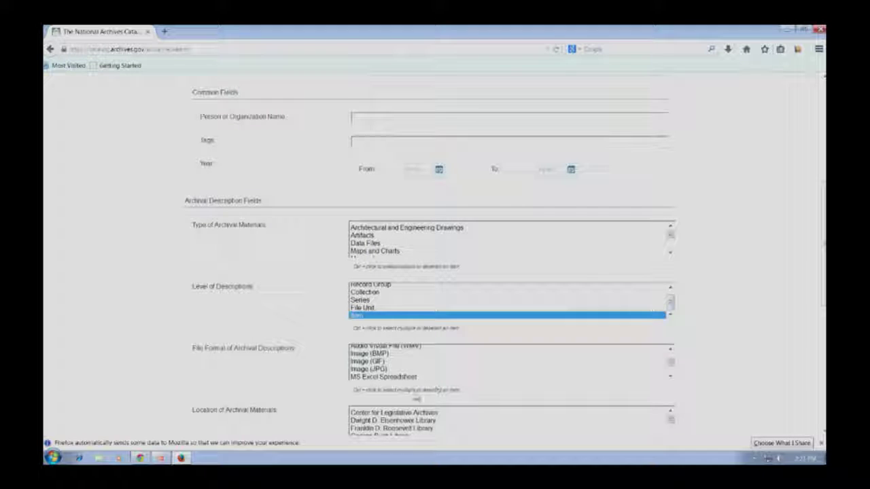
pyautogui.scroll(-2, 476, 400)
pyautogui.scroll(-1, 440, 384)
pyautogui.scroll(-4, 440, 384)
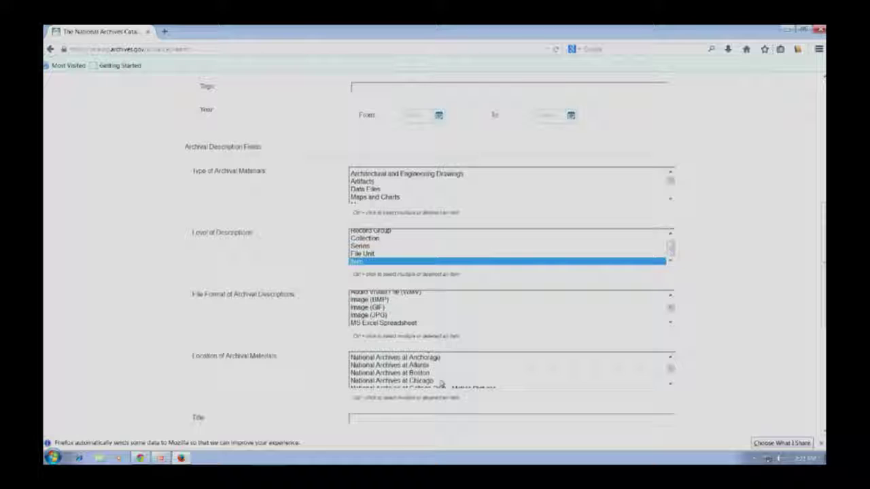
pyautogui.scroll(-2, 442, 384)
pyautogui.scroll(-3, 441, 384)
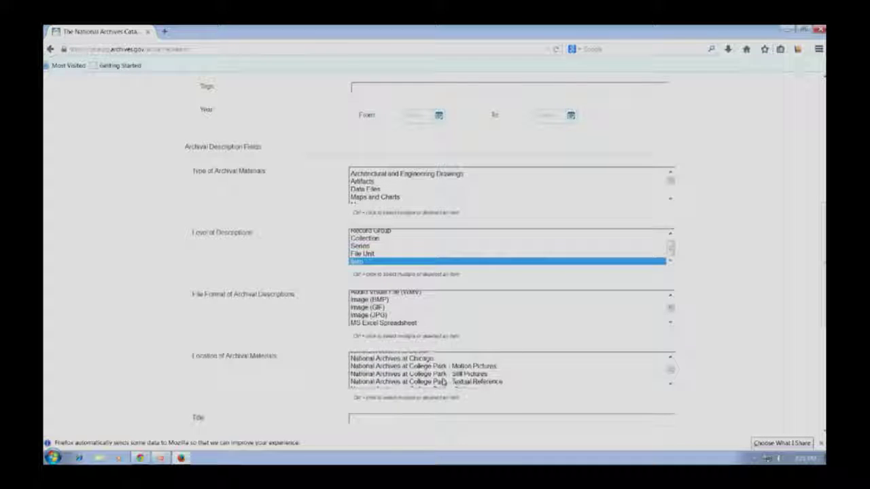
pyautogui.scroll(1, 443, 382)
pyautogui.scroll(-2, 446, 382)
pyautogui.scroll(1, 449, 380)
pyautogui.click(454, 360)
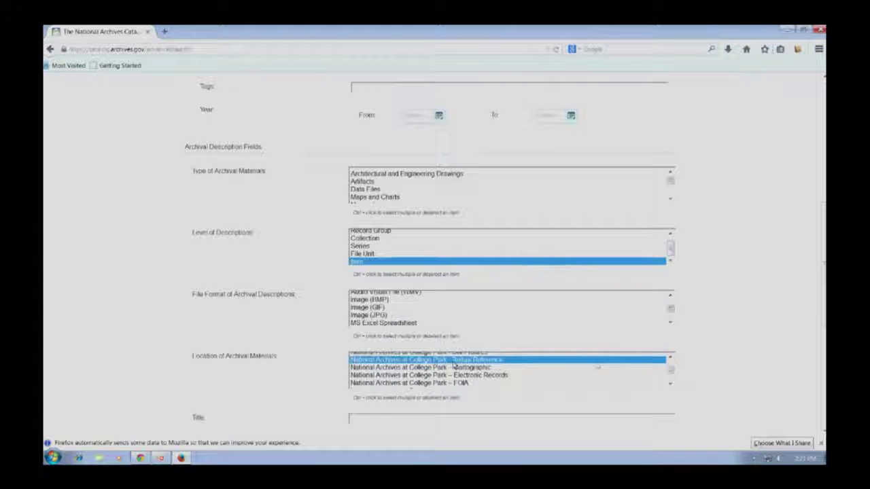
pyautogui.scroll(-1, 704, 362)
pyautogui.scroll(-5, 704, 364)
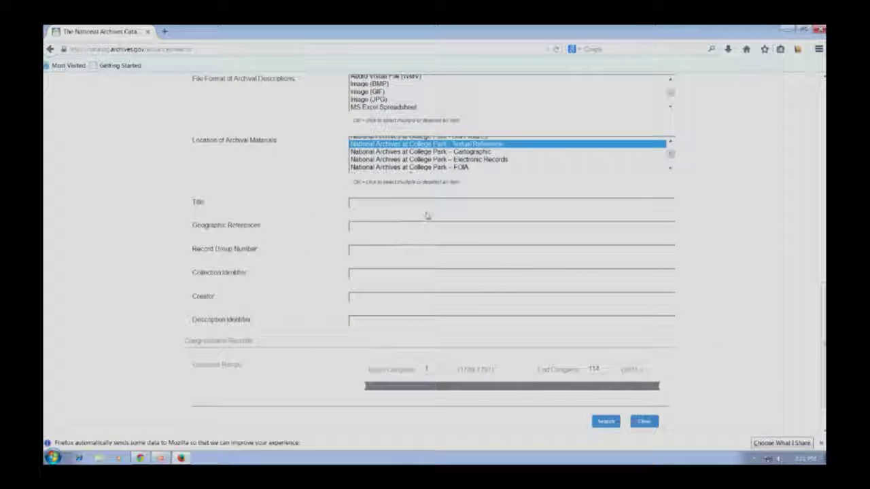
# Step: Leave Title, Creator and Description Identifier empty and run the search, returning 62 results
pyautogui.click(370, 203)
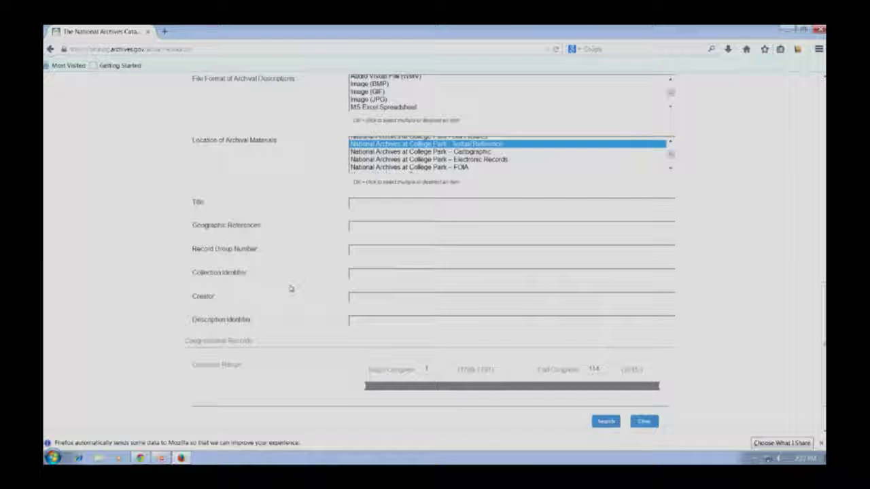
pyautogui.scroll(5, 291, 286)
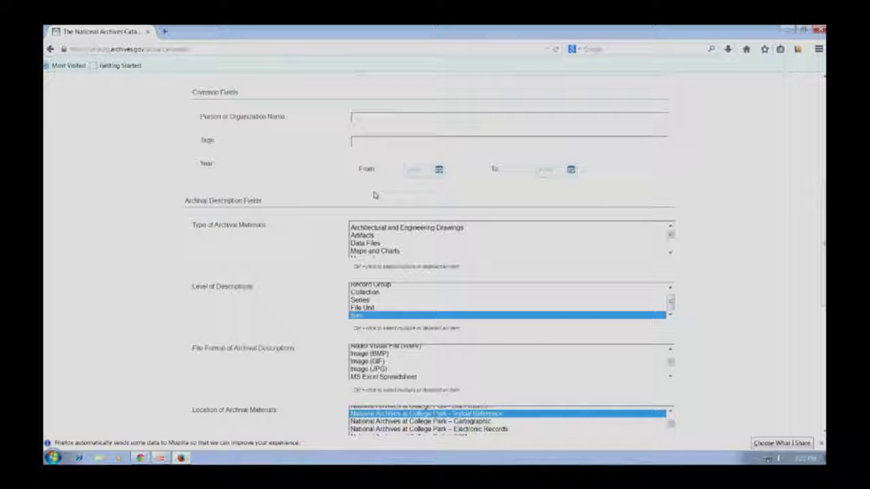
pyautogui.scroll(-5, 475, 265)
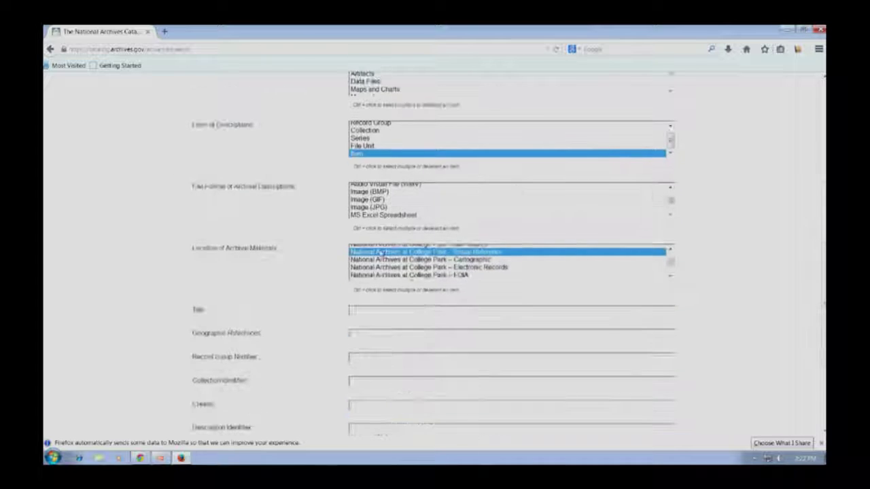
pyautogui.scroll(-2, 307, 264)
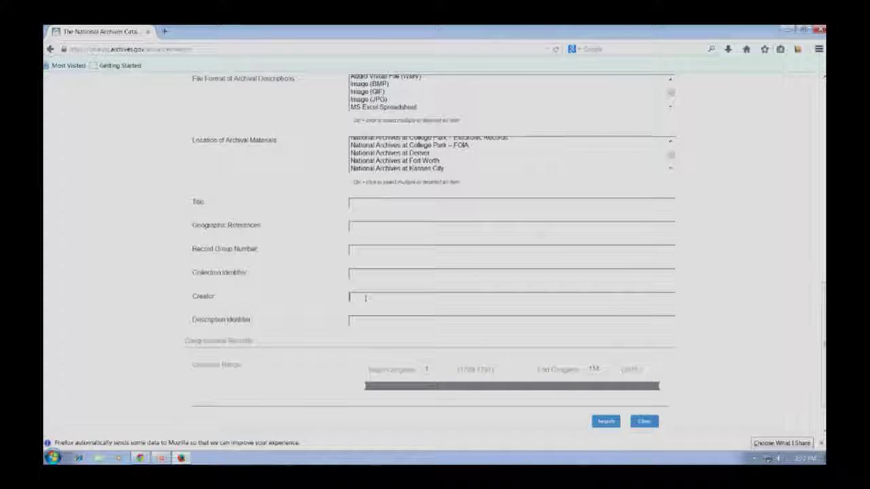
pyautogui.click(377, 319)
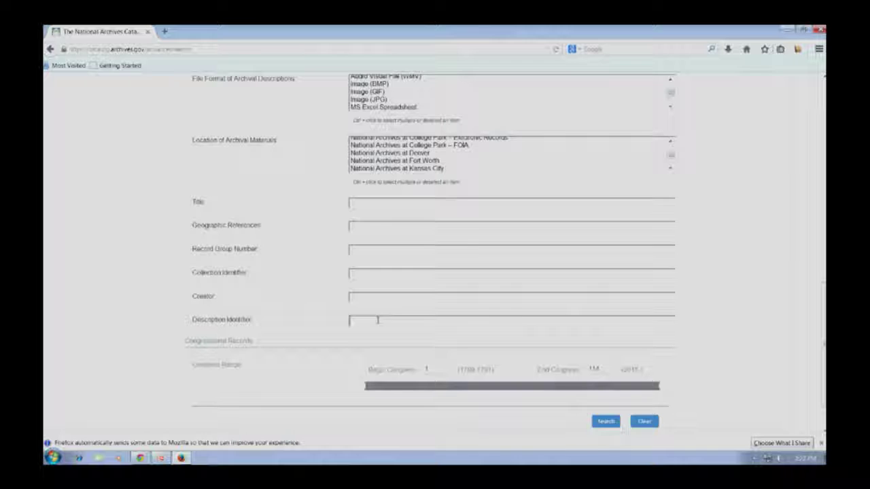
pyautogui.scroll(3, 734, 339)
pyautogui.scroll(-3, 734, 339)
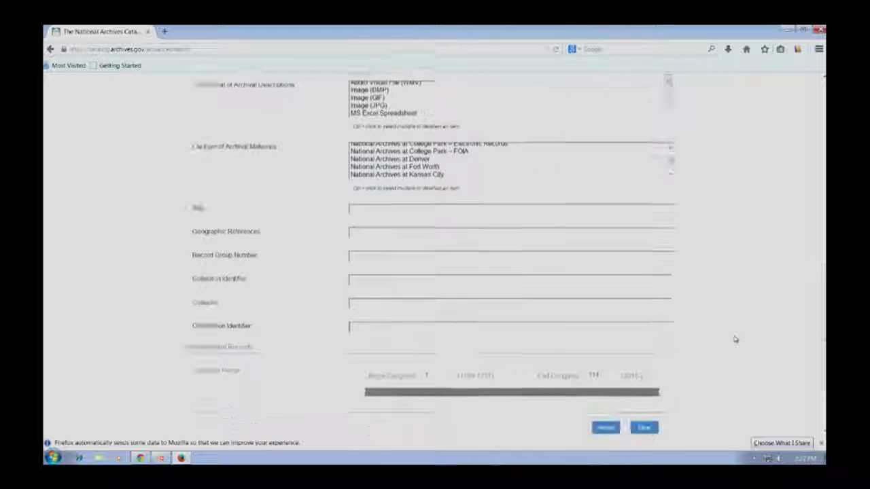
pyautogui.click(606, 423)
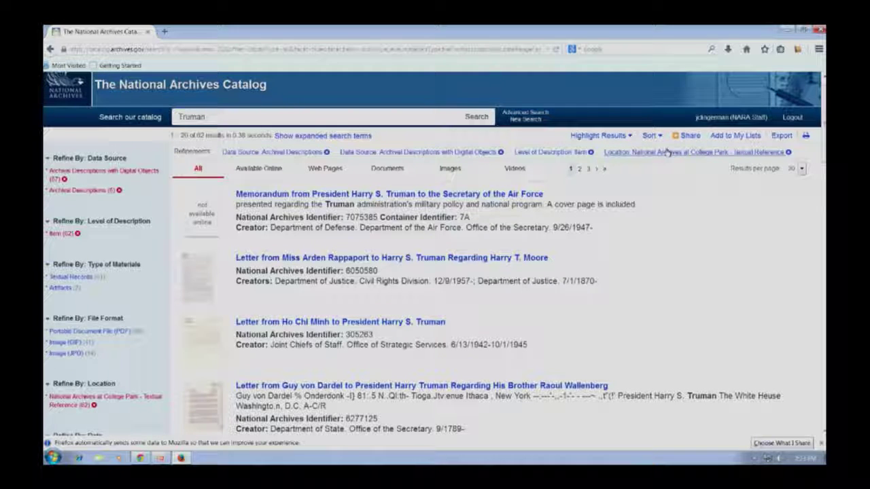
# Step: Remove the Item-level refinement to compare 1,100 results, then go back to the 62
pyautogui.click(590, 153)
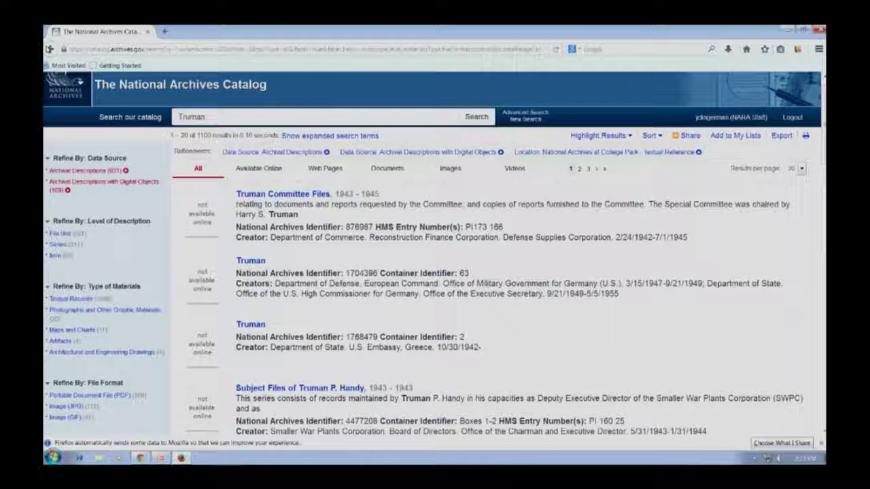
pyautogui.click(48, 49)
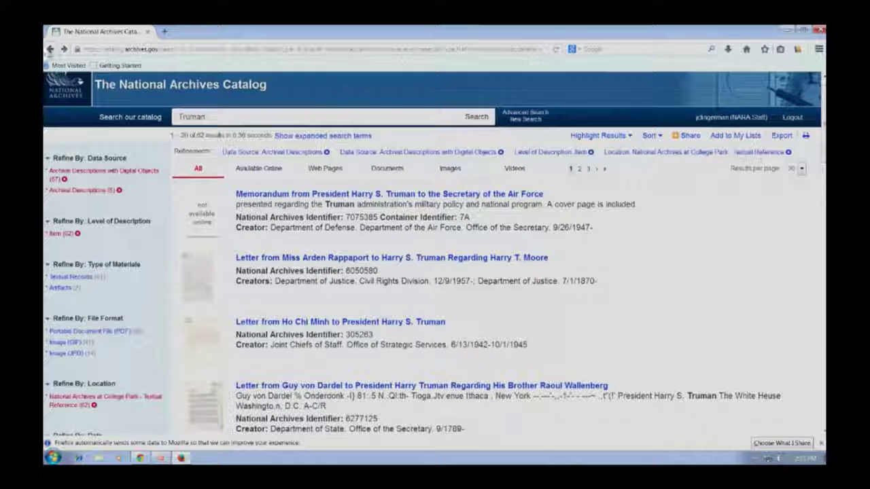
# Step: Return to Advanced Search with Archival Descriptions as the only data source
pyautogui.click(50, 50)
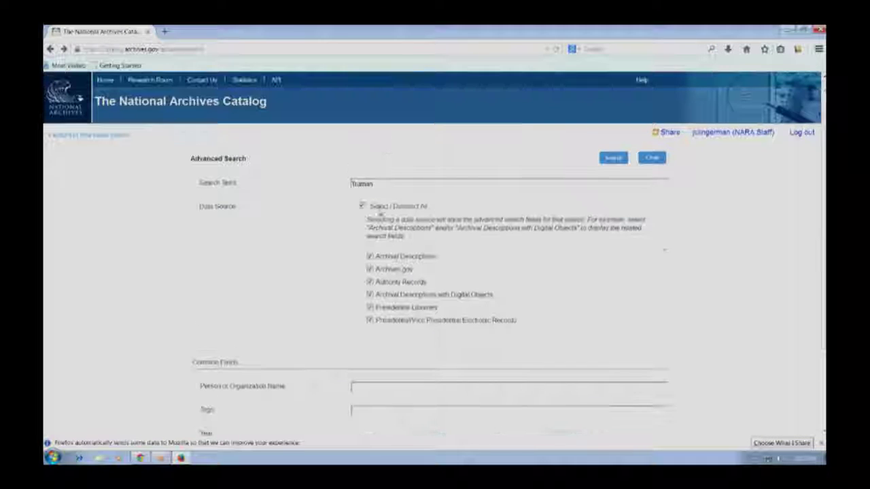
pyautogui.click(373, 208)
pyautogui.click(370, 256)
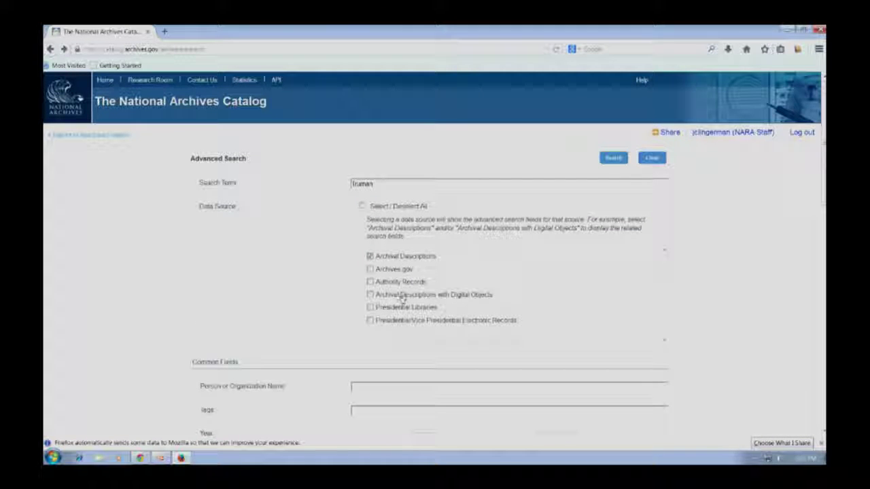
pyautogui.scroll(-10, 483, 296)
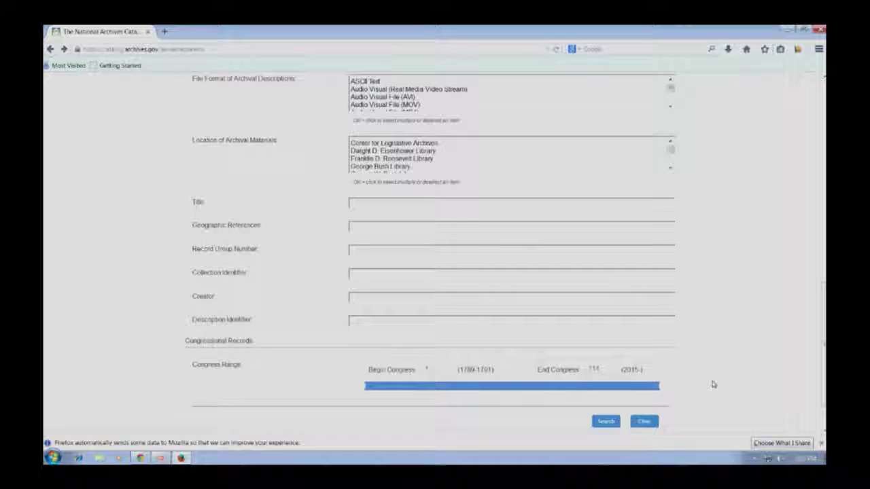
# Step: Set the Congress range from the 25th to the 81st Congress
pyautogui.moveTo(361, 386); pyautogui.dragTo(438, 399)
pyautogui.moveTo(670, 386); pyautogui.dragTo(580, 394)
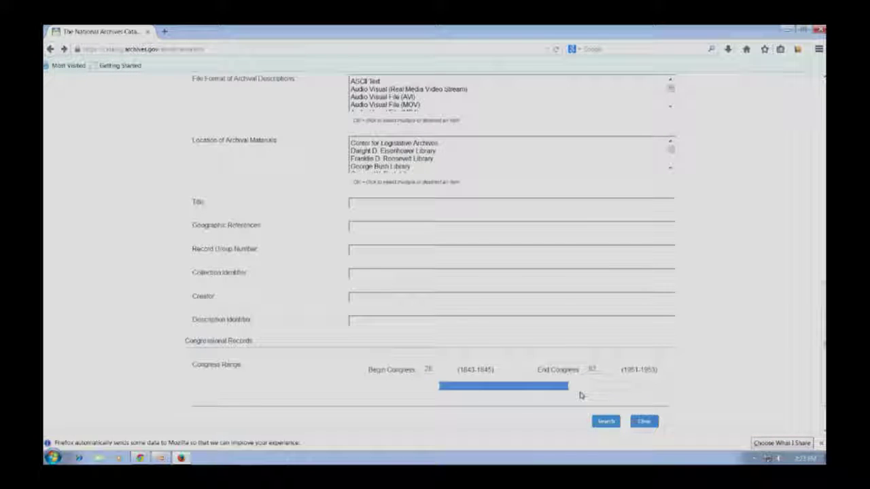
pyautogui.moveTo(436, 367); pyautogui.dragTo(423, 368)
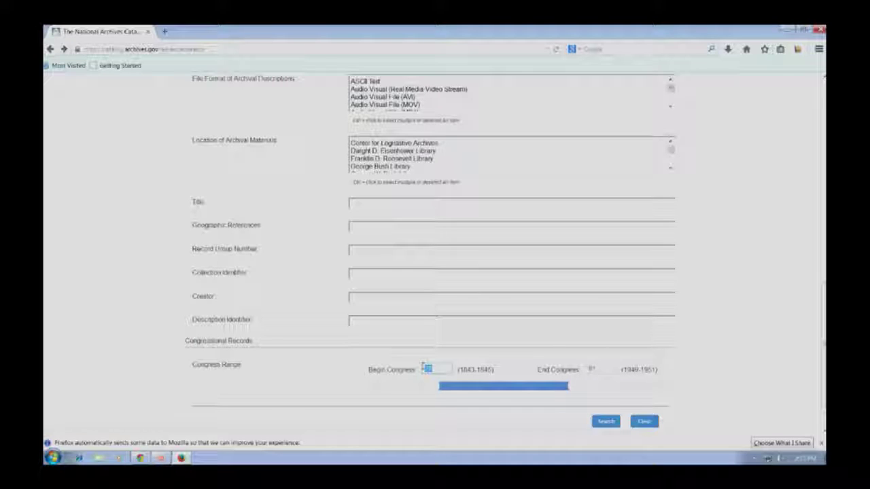
pyautogui.write('25')
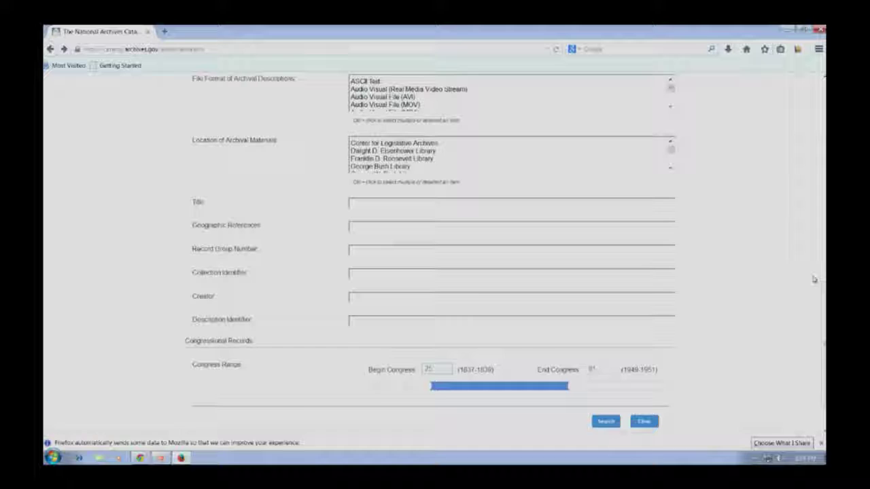
pyautogui.scroll(4, 735, 257)
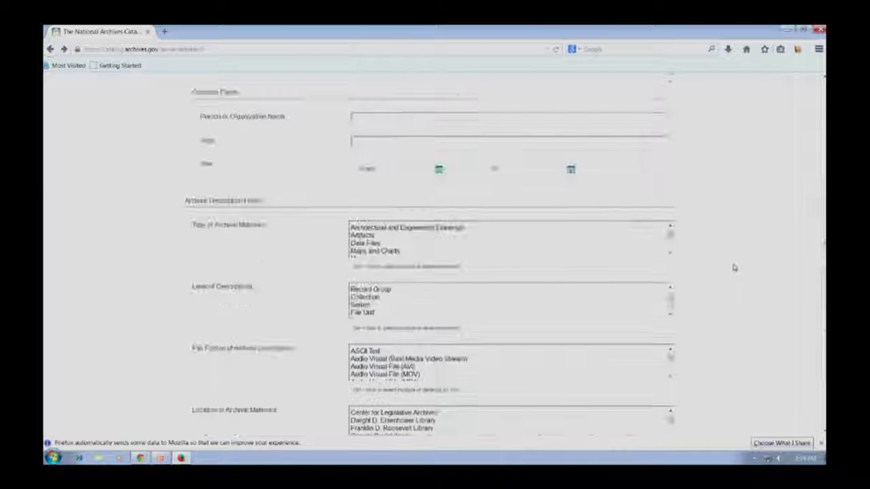
# Step: Switch the archival location from Center for Legislative Archives to Dwight D. Eisenhower Library
pyautogui.scroll(-5, 728, 257)
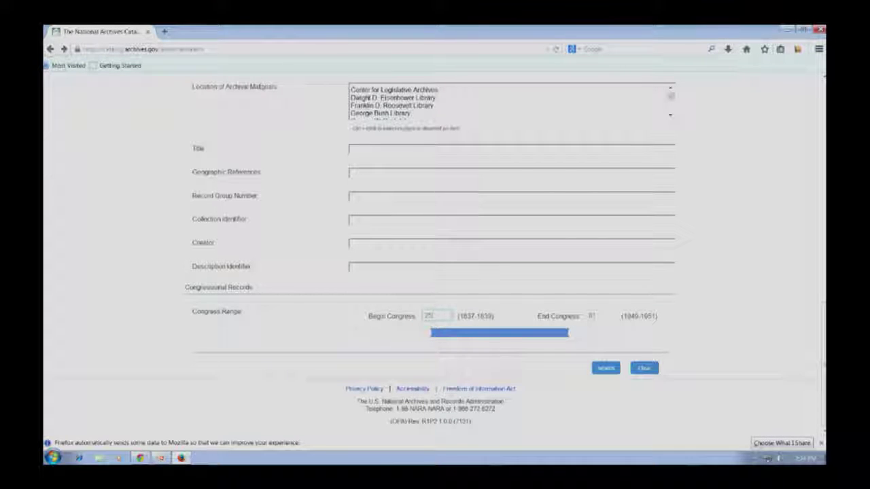
pyautogui.click(367, 91)
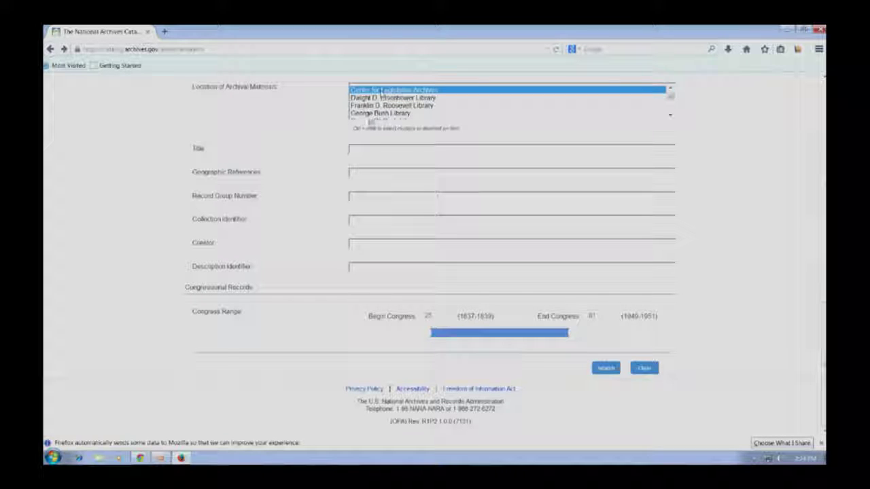
pyautogui.click(381, 98)
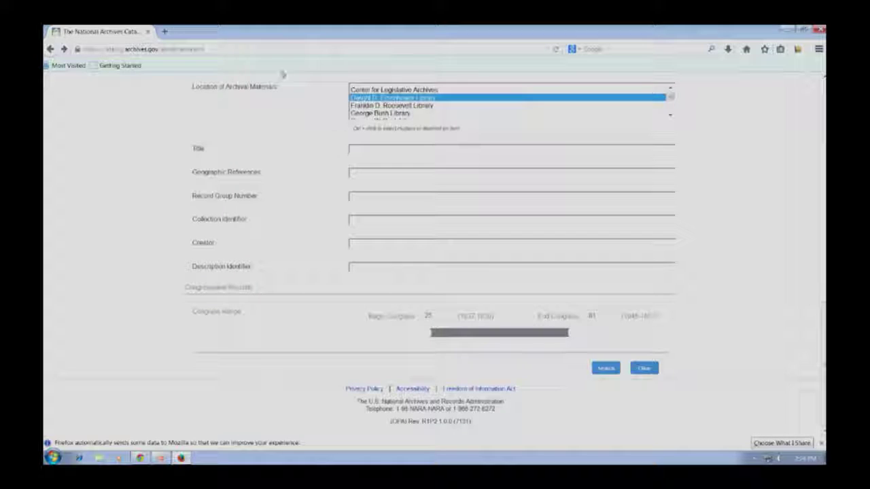
# Step: Go back, reopen Advanced Search for Truman, and recheck both Archival Descriptions sources
pyautogui.click(49, 50)
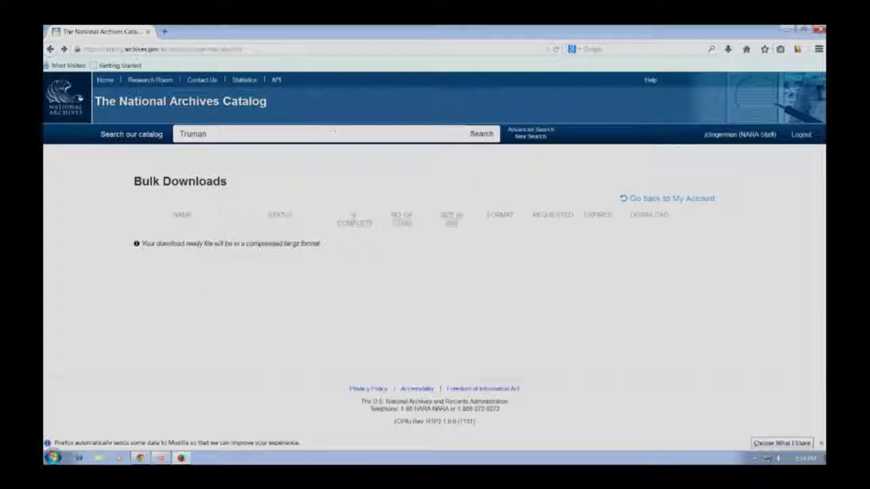
pyautogui.click(547, 130)
pyautogui.click(411, 208)
pyautogui.click(415, 258)
pyautogui.click(414, 295)
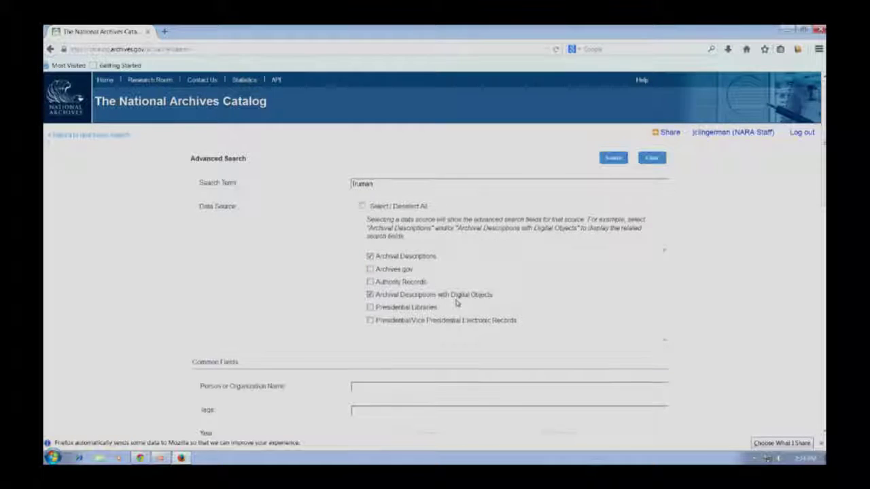
pyautogui.scroll(-5, 457, 303)
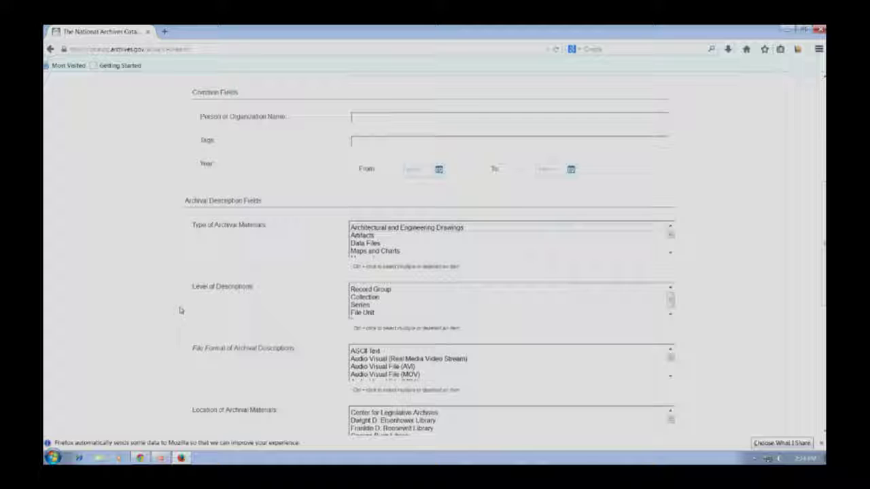
pyautogui.scroll(-3, 283, 370)
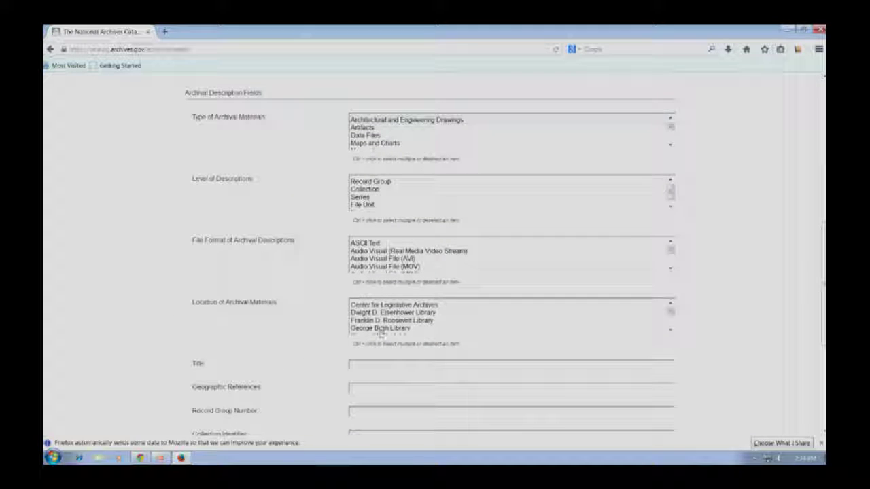
pyautogui.scroll(-3, 278, 309)
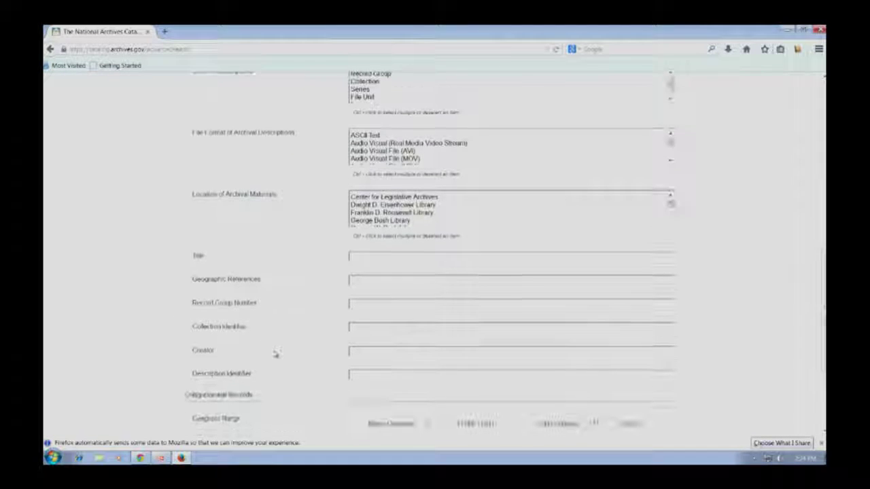
pyautogui.scroll(-2, 332, 405)
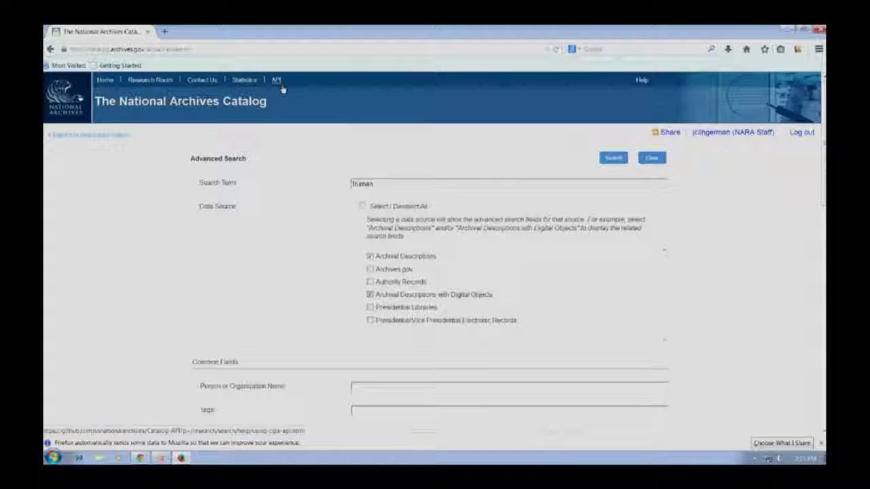
# Step: Follow the header API link past the exit notice to the Catalog-API GitHub repository
pyautogui.click(280, 84)
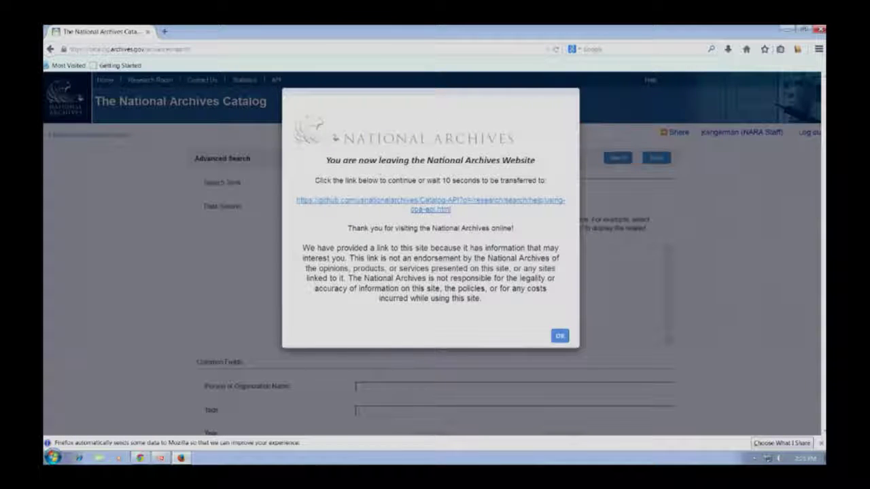
pyautogui.click(420, 200)
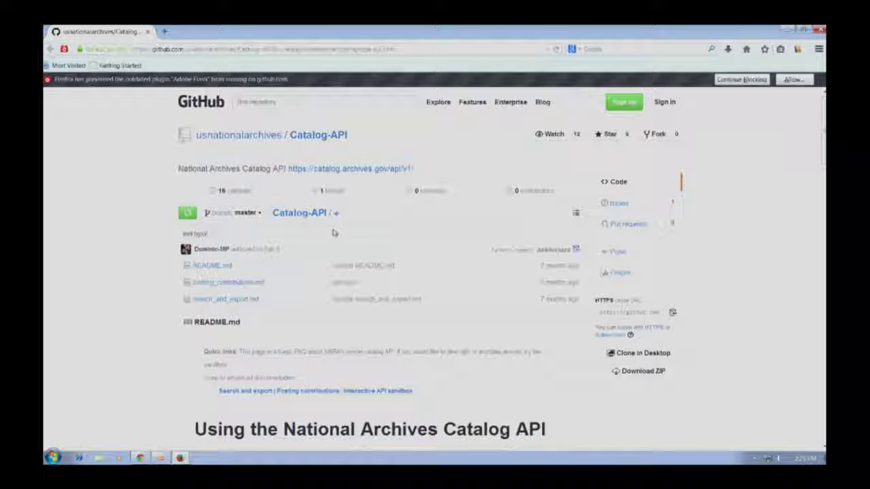
pyautogui.scroll(-4, 353, 241)
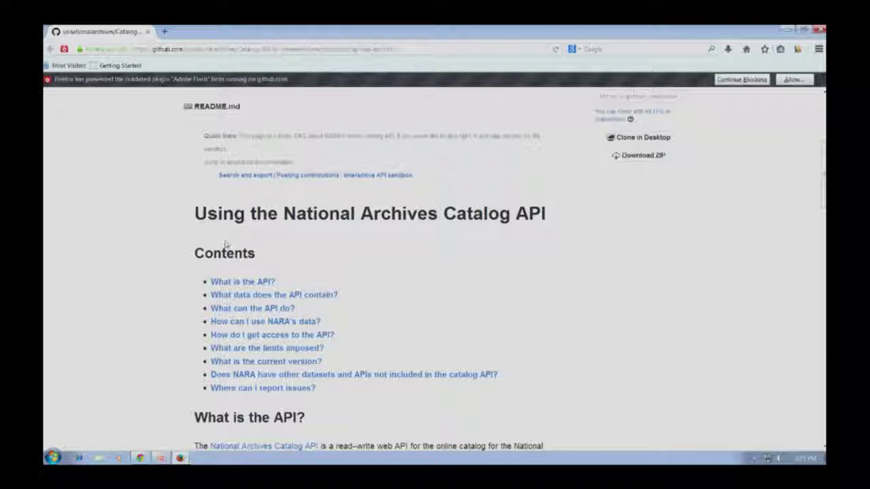
pyautogui.scroll(-5, 361, 297)
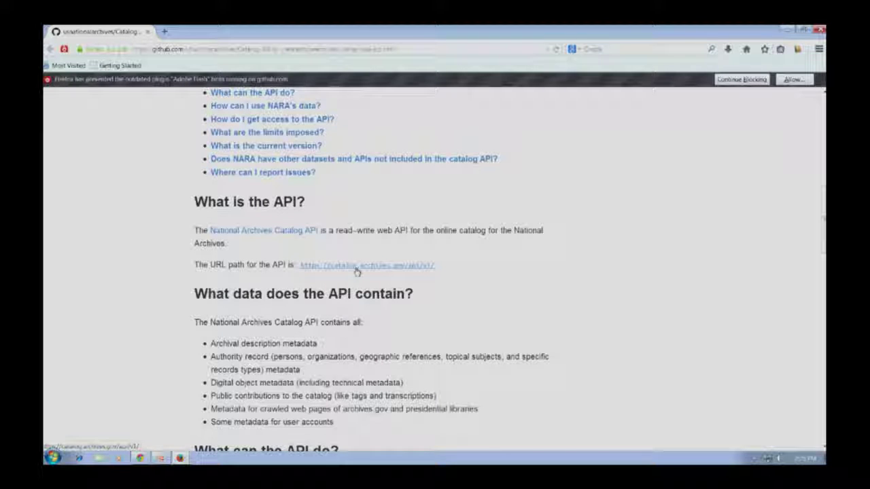
pyautogui.click(356, 268)
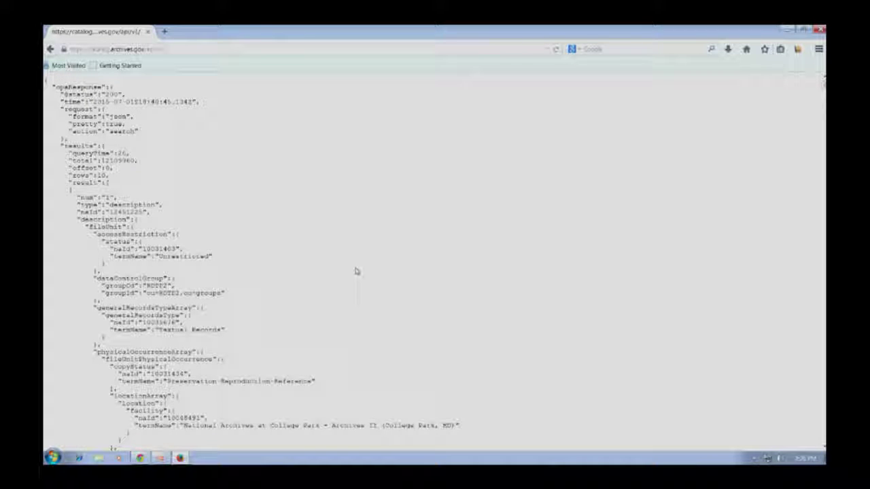
pyautogui.hotkey('alt', 'Left')
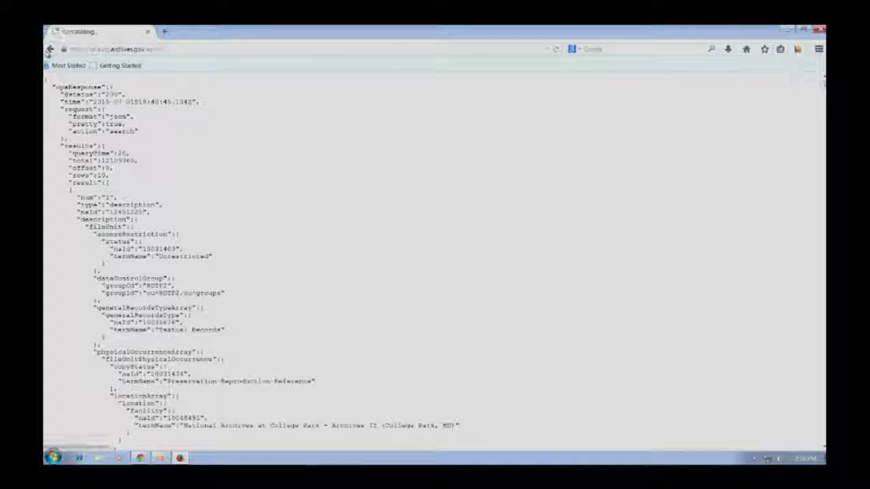
pyautogui.scroll(10, 373, 218)
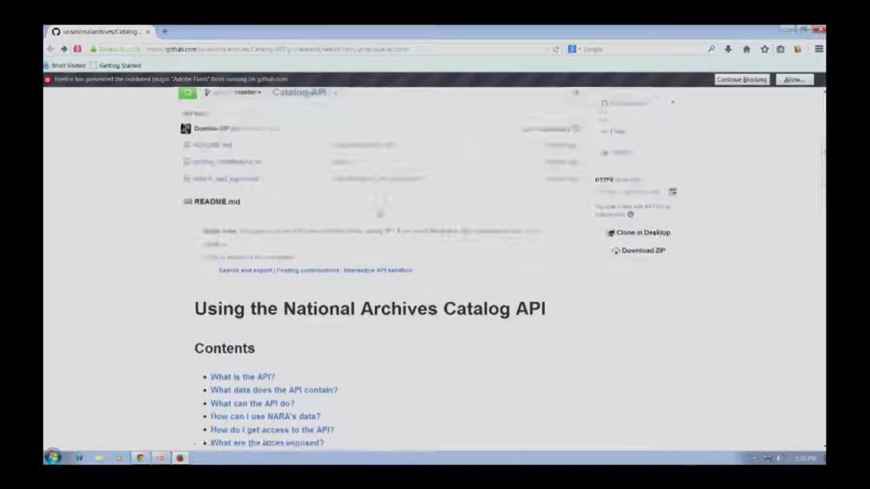
pyautogui.scroll(3, 365, 194)
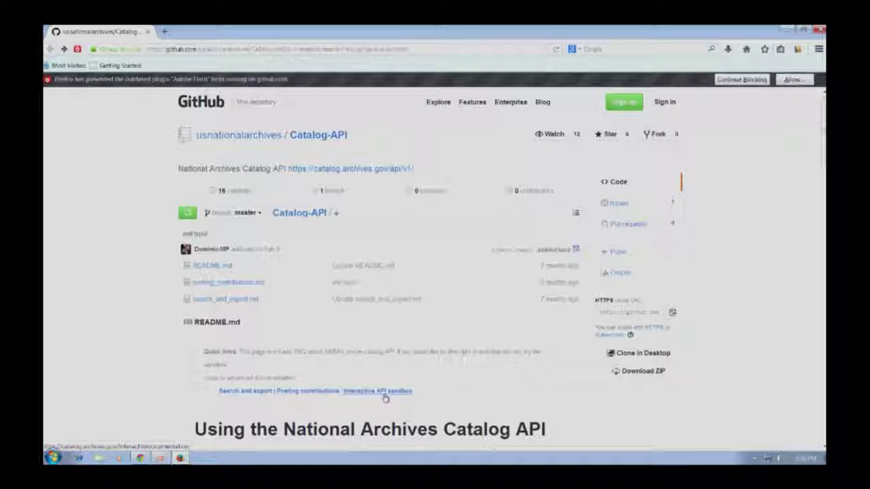
# Step: Open the Interactive API sandbox from the README and expand the Select API Type list
pyautogui.click(384, 393)
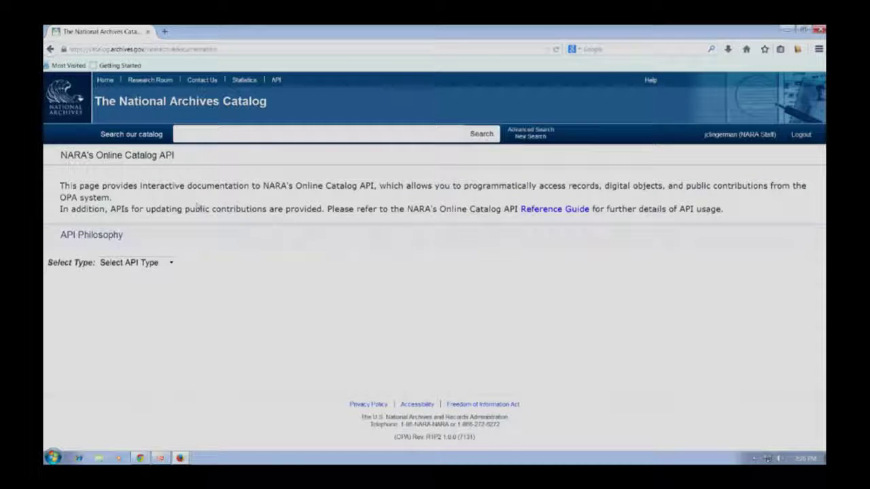
pyautogui.click(170, 263)
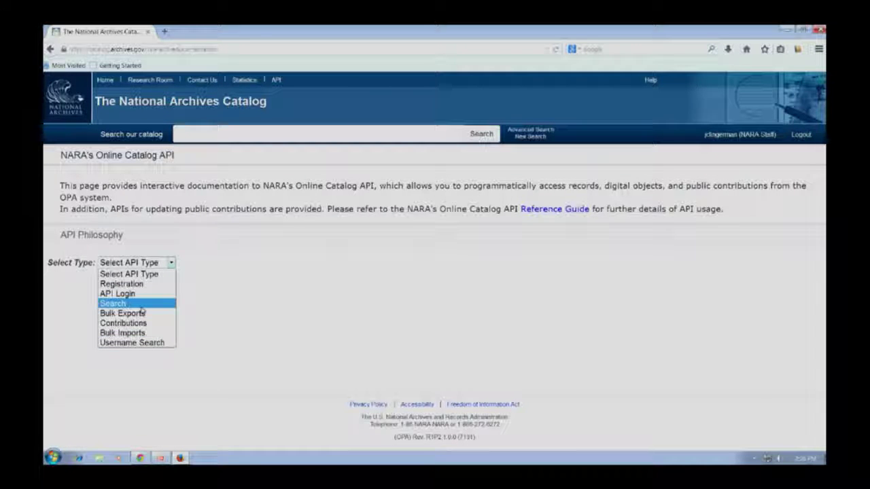
# Step: Choose the Search API type and enter Truman as the query
pyautogui.click(139, 305)
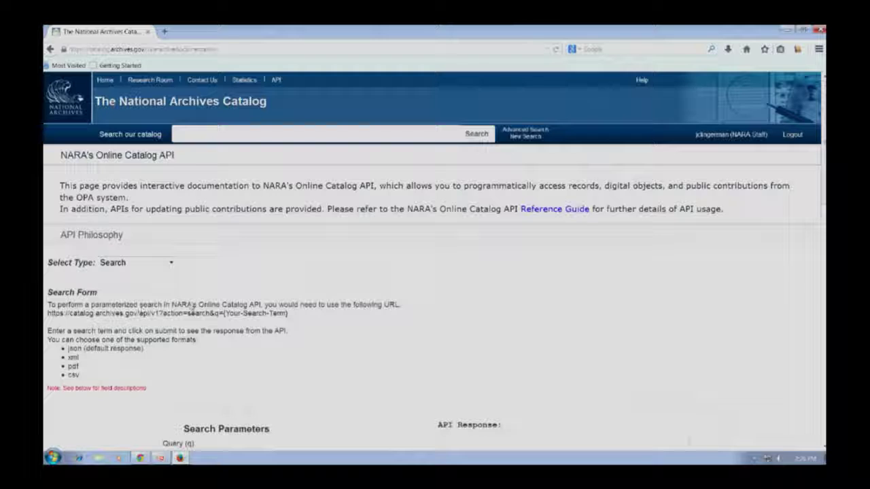
pyautogui.scroll(-3, 146, 314)
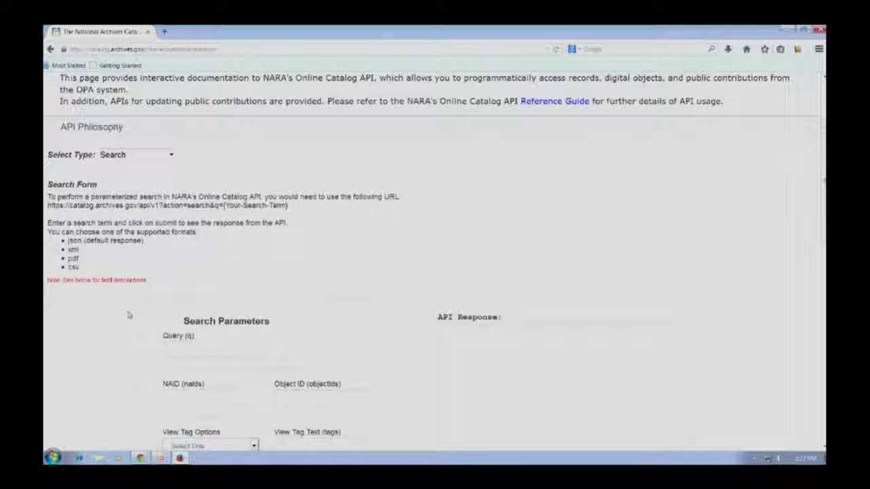
pyautogui.scroll(-6, 129, 314)
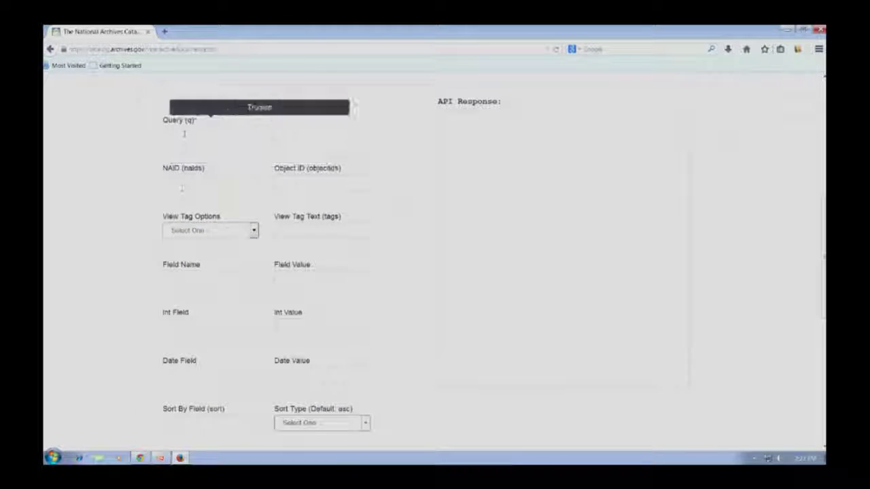
pyautogui.click(184, 134)
pyautogui.write('Truman')
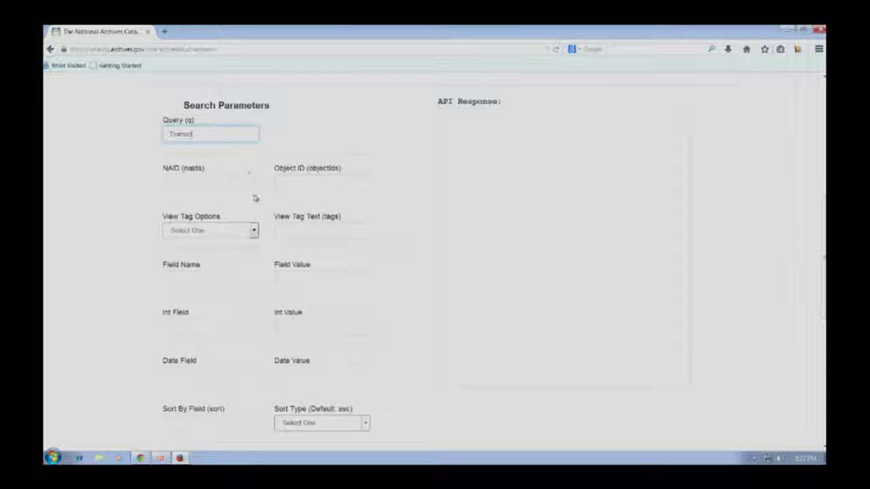
# Step: Set the response format to xml and submit the query to view the XML response
pyautogui.scroll(-3, 252, 204)
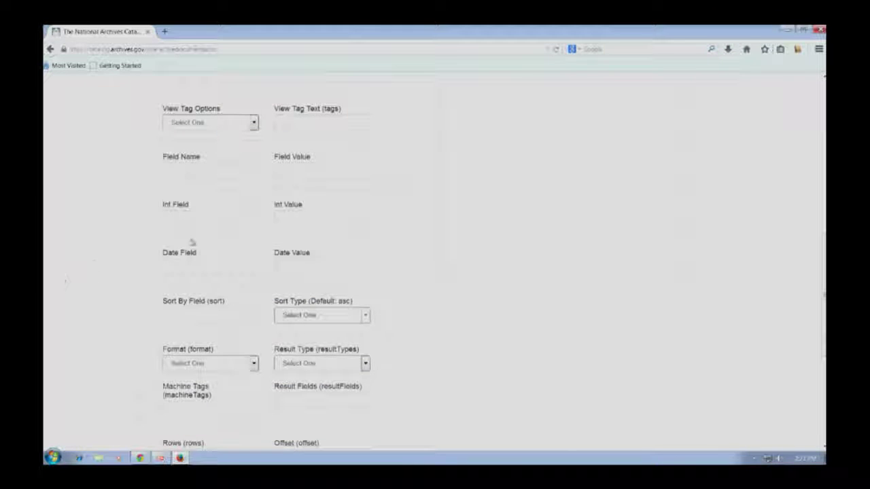
pyautogui.click(254, 362)
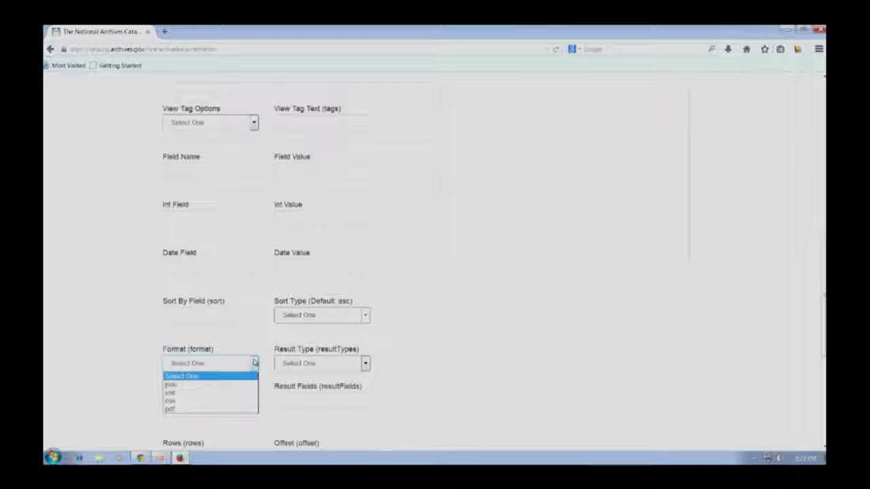
pyautogui.click(218, 393)
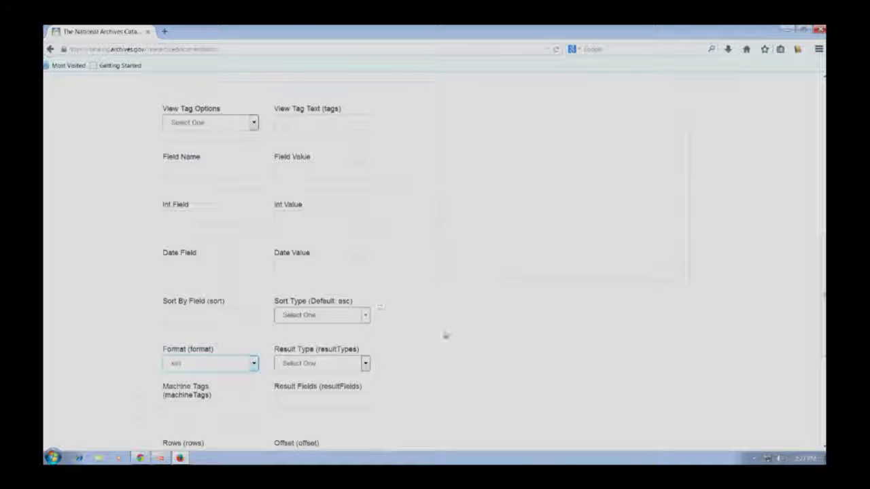
pyautogui.scroll(4, 444, 332)
pyautogui.scroll(-3, 442, 319)
pyautogui.scroll(-4, 437, 304)
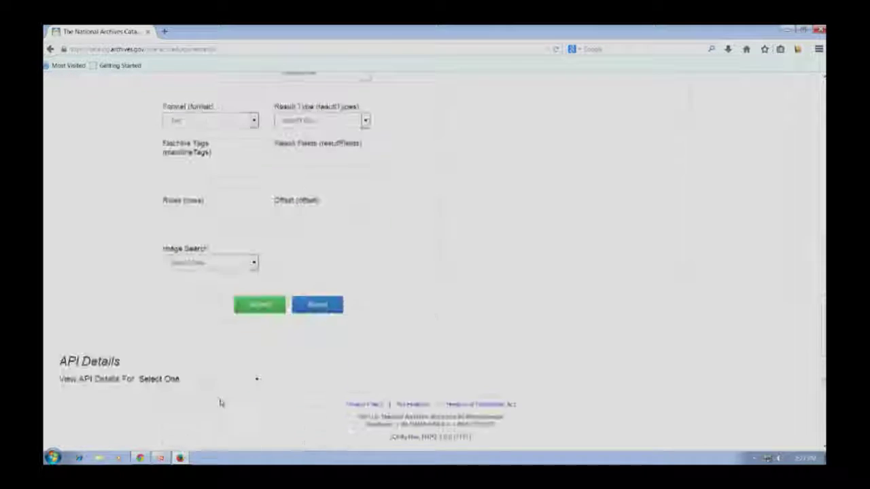
pyautogui.click(259, 307)
pyautogui.scroll(5, 428, 297)
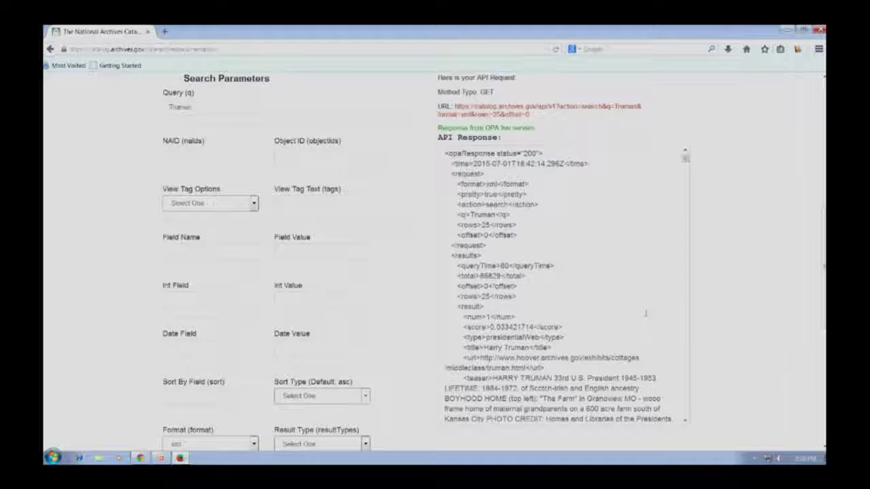
# Step: Scroll the XML response, select the 2015-06-01 date, then return to the page top
pyautogui.scroll(-4, 646, 314)
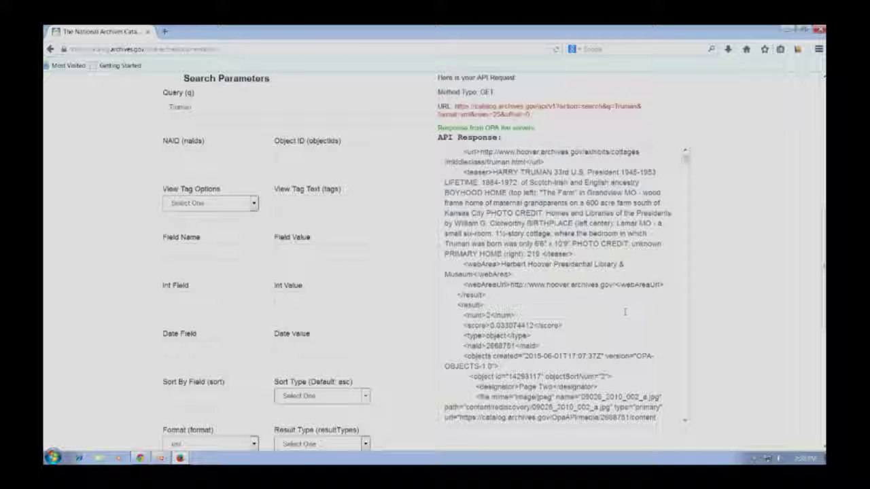
pyautogui.scroll(-2, 628, 312)
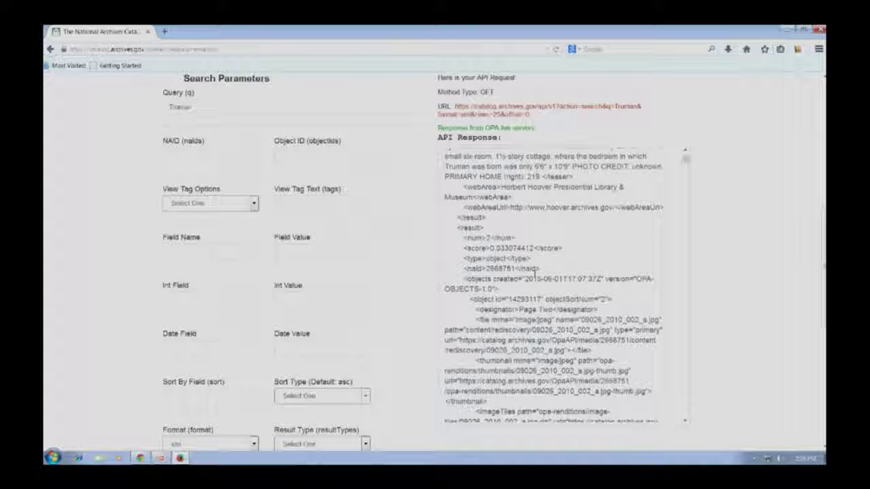
pyautogui.moveTo(520, 280); pyautogui.dragTo(563, 279)
pyautogui.rightClick(562, 280)
pyautogui.click(547, 289)
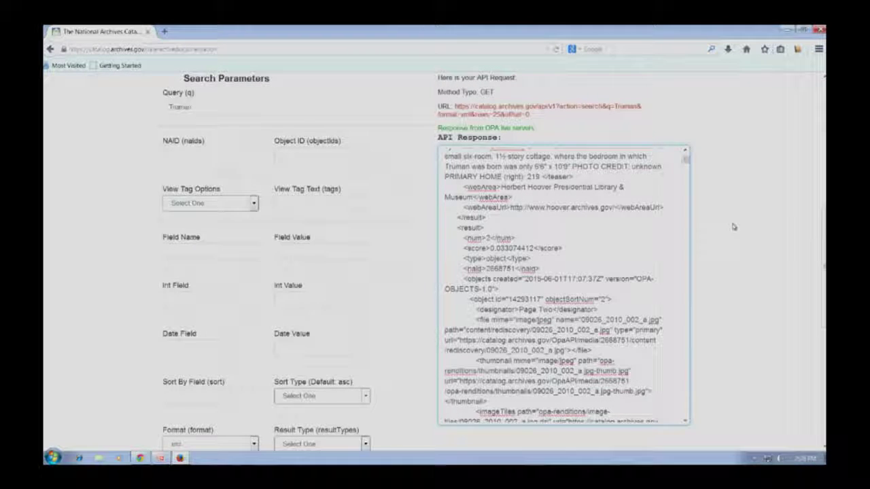
pyautogui.scroll(6, 732, 227)
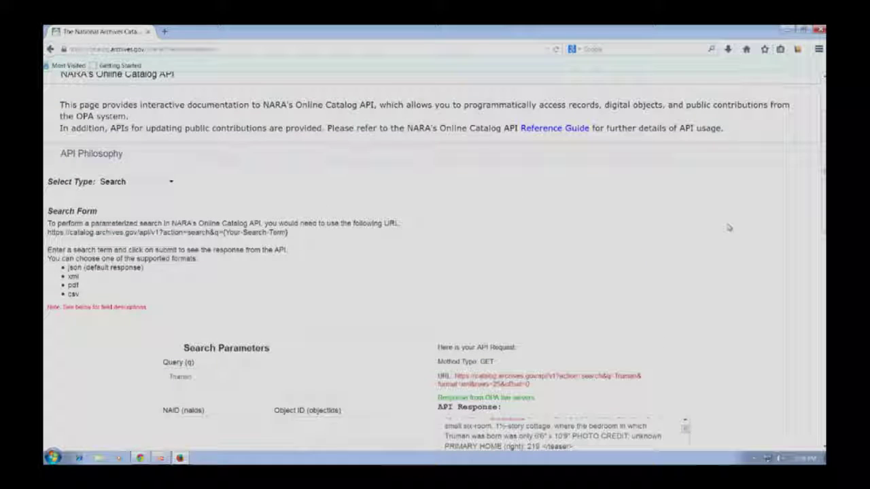
pyautogui.scroll(2, 458, 241)
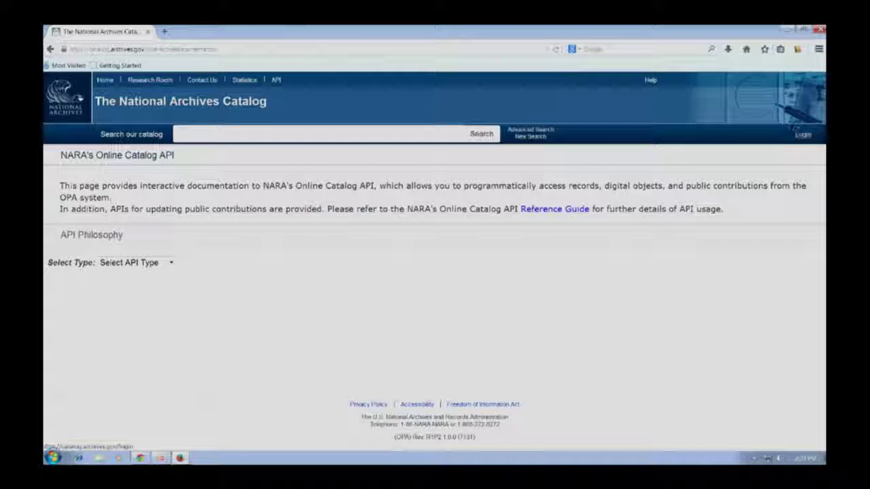
# Step: Trim the address to catalog.archives.gov, then go through Login to the Not Registered? form
pyautogui.click(215, 50)
pyautogui.click(157, 49)
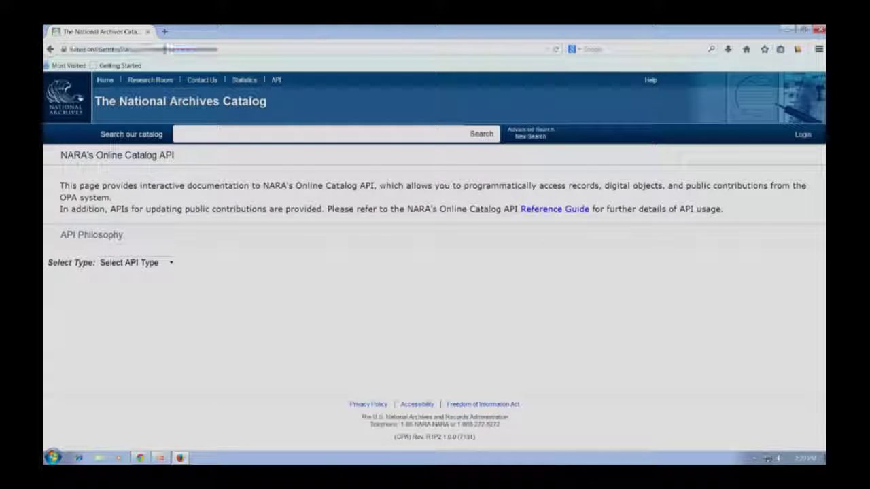
pyautogui.doubleClick(157, 49)
pyautogui.press('BackSpace')
pyautogui.press('Return')
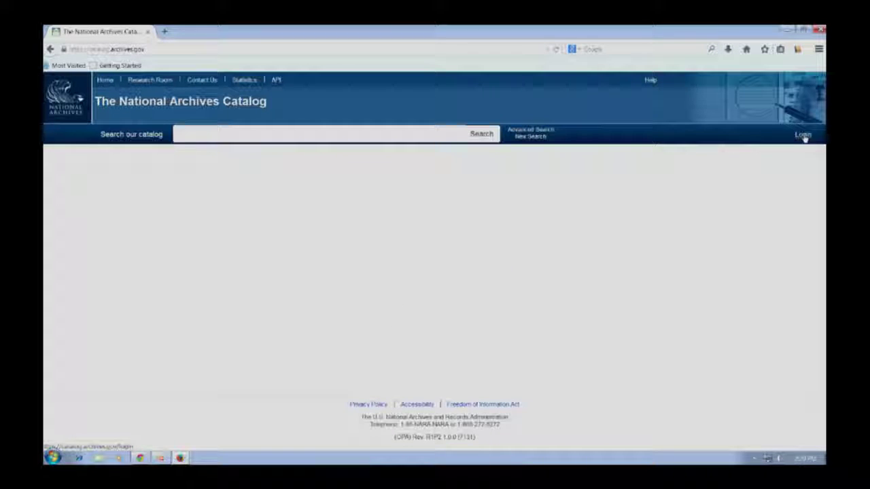
pyautogui.click(803, 136)
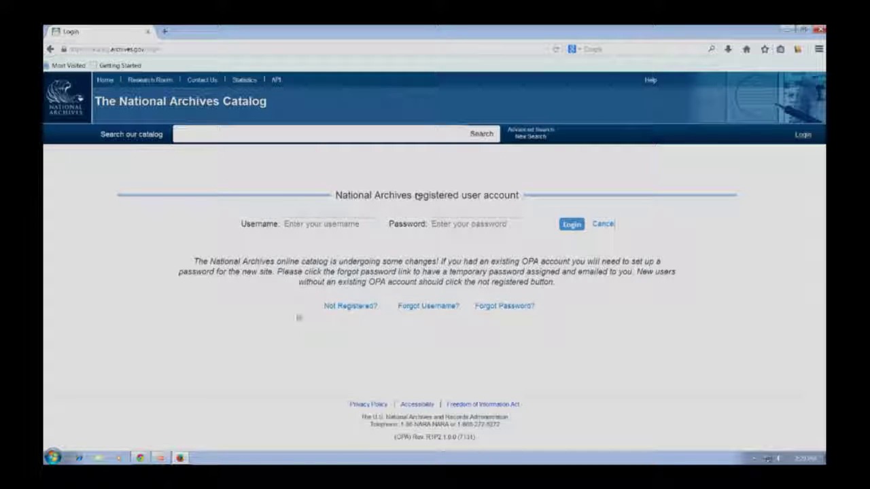
pyautogui.click(350, 309)
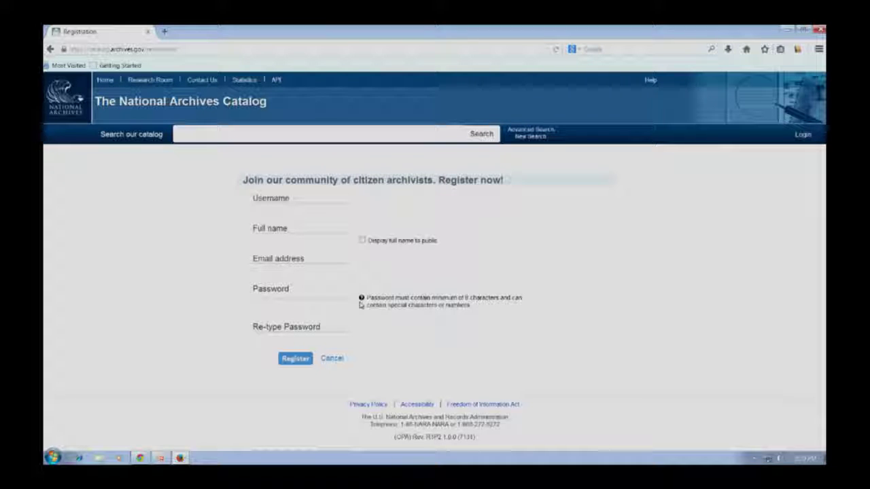
# Step: Tick the Display full name to public checkbox on the registration form
pyautogui.click(362, 241)
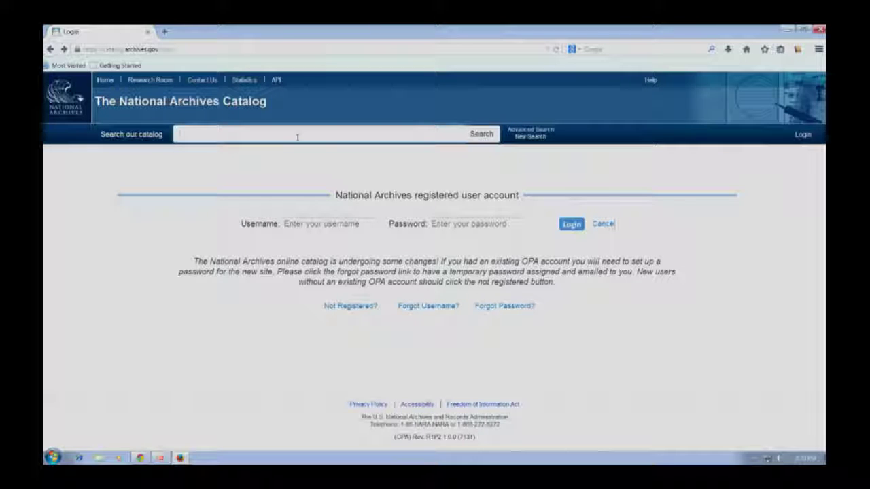
# Step: Run a catalog search filtered to online Photographs and Other Graphic Materials results
pyautogui.click(296, 137)
pyautogui.write('Katrina')
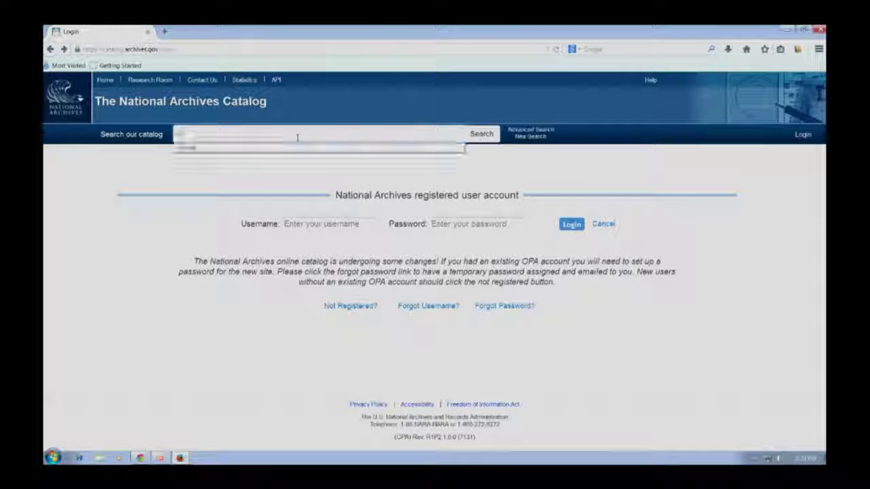
pyautogui.press('Return')
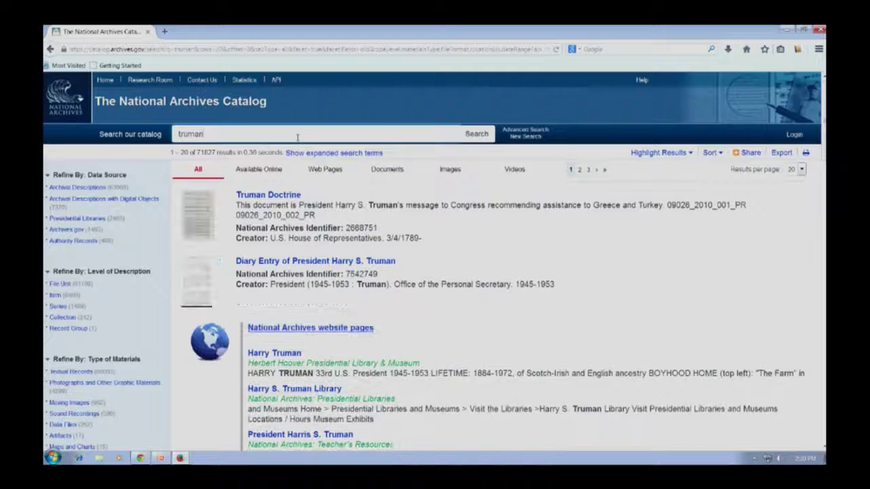
pyautogui.click(277, 174)
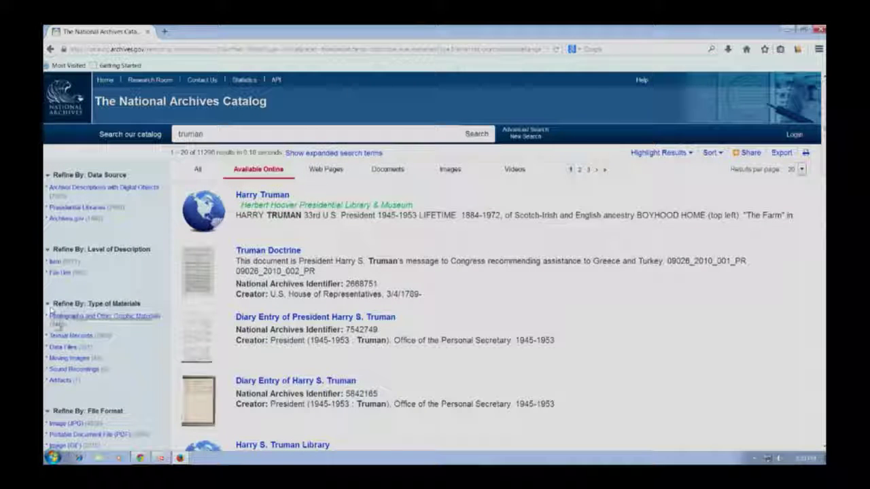
pyautogui.click(54, 317)
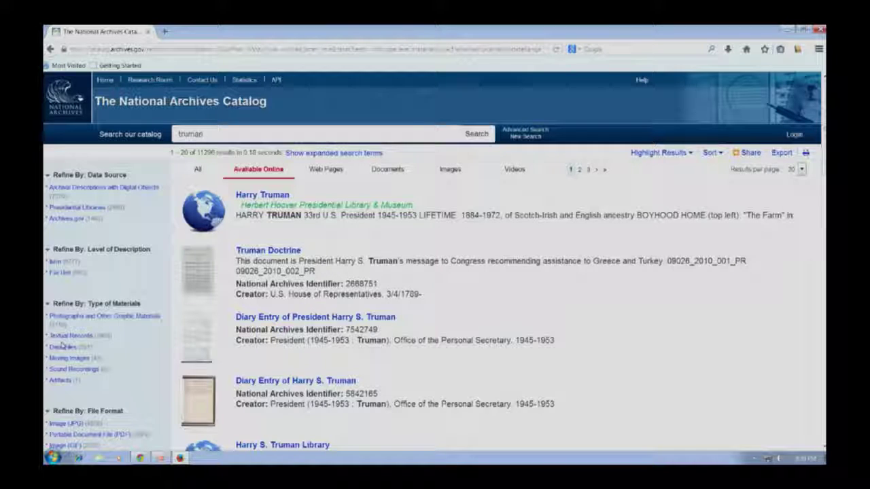
# Step: Open Advanced Search and limit the data source to Archival Descriptions only
pyautogui.click(530, 129)
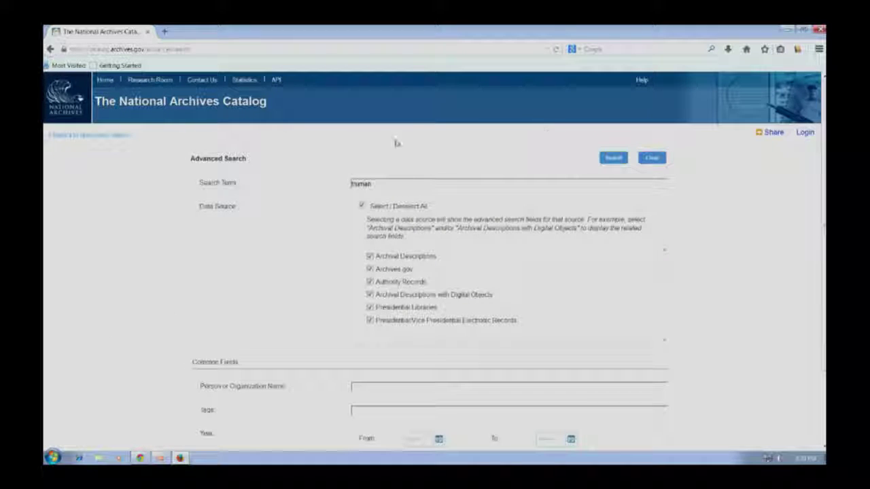
pyautogui.click(399, 206)
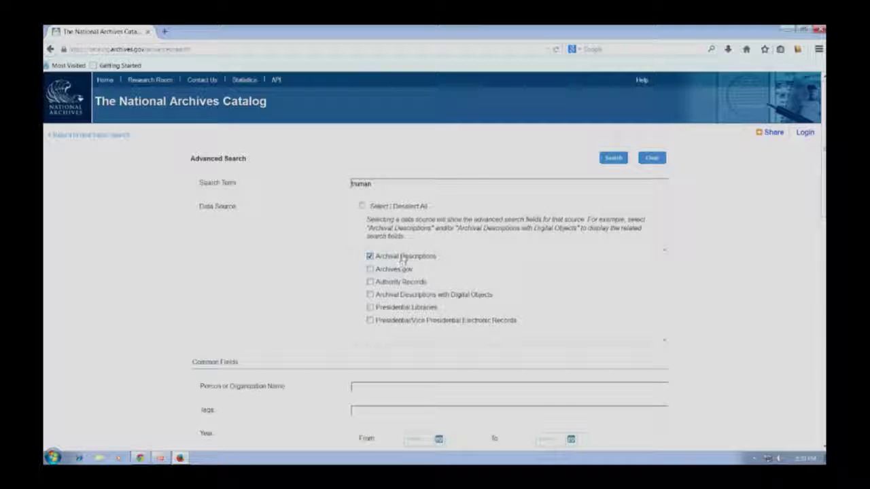
pyautogui.click(433, 298)
pyautogui.scroll(-4, 424, 284)
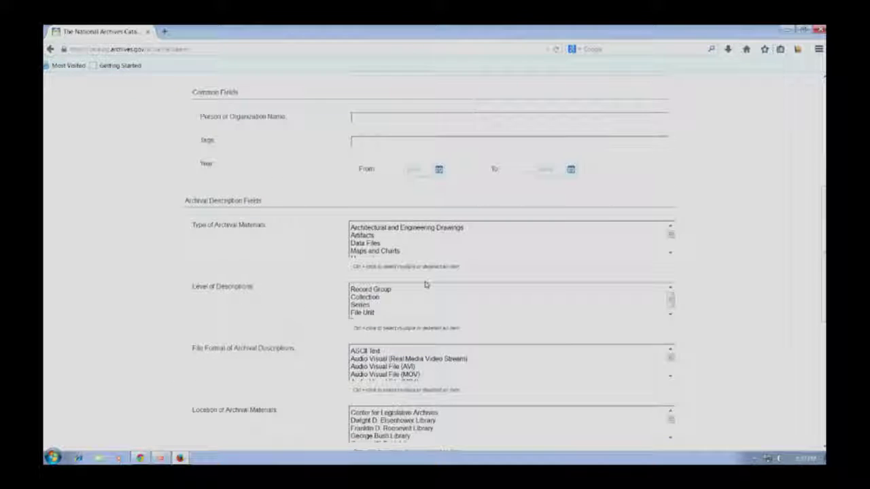
pyautogui.scroll(-1, 248, 414)
pyautogui.scroll(-6, 249, 414)
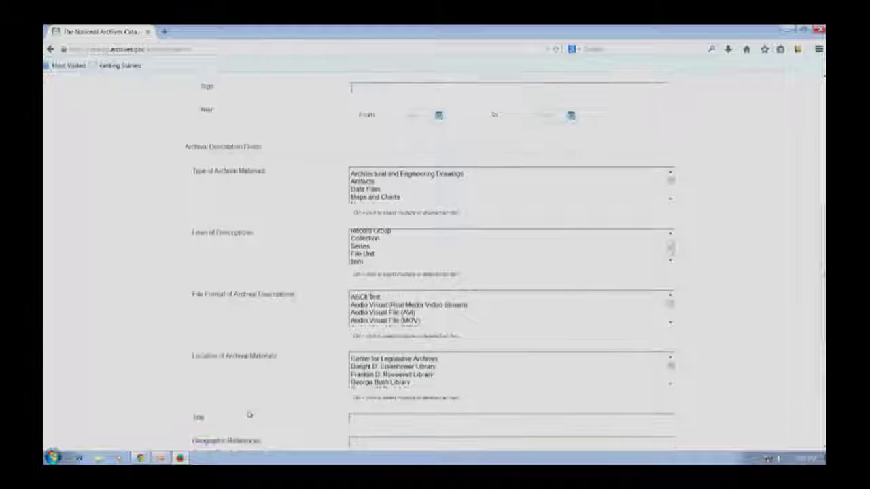
pyautogui.scroll(5, 249, 414)
pyautogui.rightClick(248, 415)
pyautogui.click(229, 307)
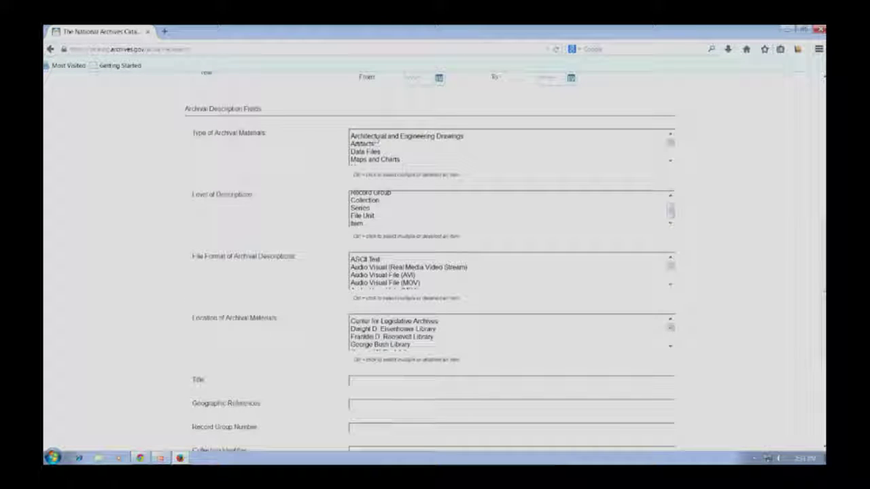
# Step: Select material types from Architectural and Engineering Drawings through Web Pages, excluding Photographs
pyautogui.click(423, 137)
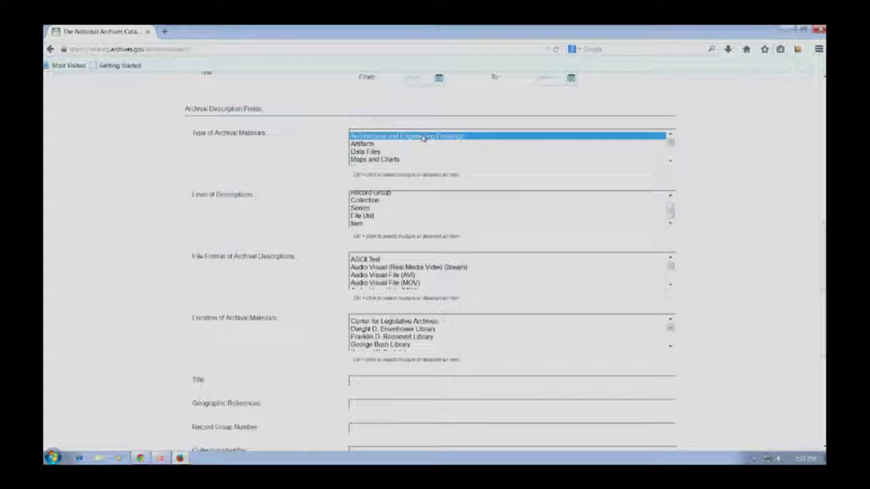
pyautogui.scroll(-3, 407, 150)
pyautogui.keyDown('shift'); pyautogui.click(394, 163); pyautogui.keyUp('shift')
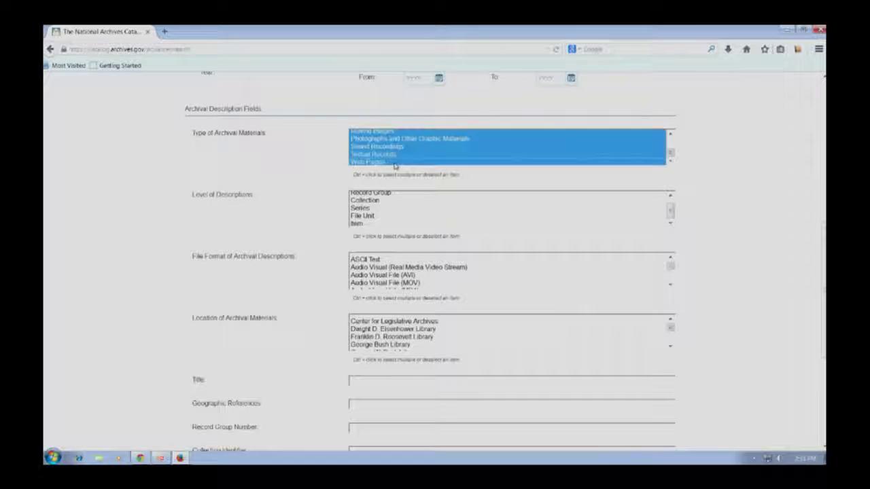
pyautogui.keyDown('ctrl'); pyautogui.click(411, 139); pyautogui.keyUp('ctrl')
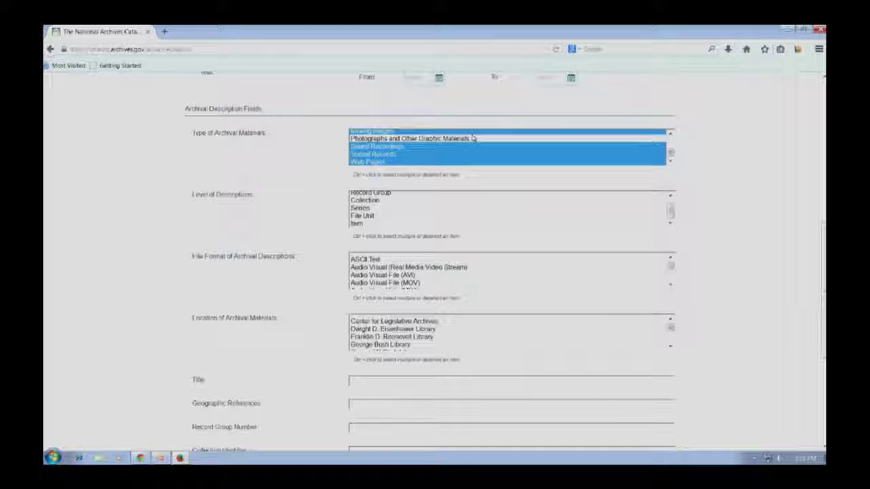
pyautogui.scroll(-3, 673, 364)
pyautogui.scroll(-4, 673, 364)
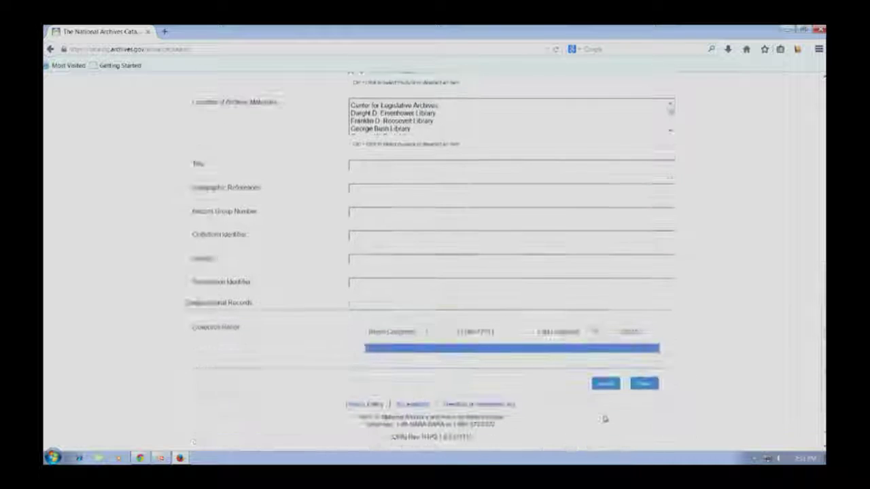
pyautogui.click(606, 385)
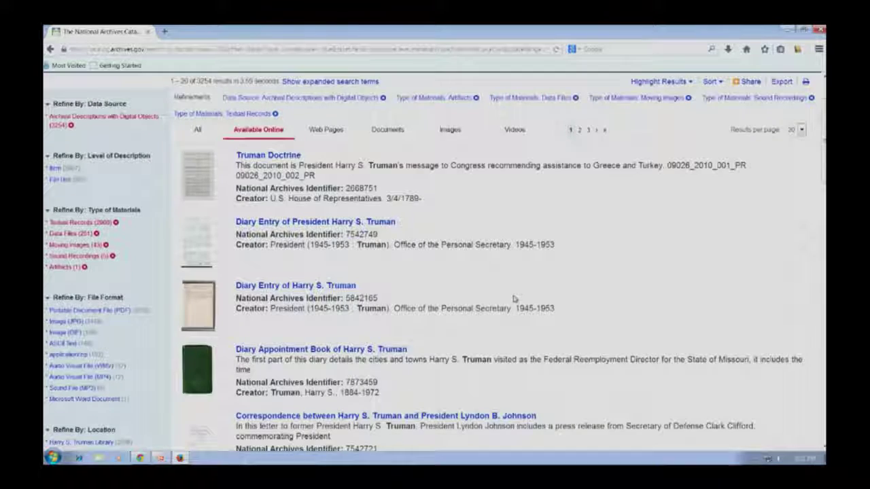
pyautogui.scroll(-2, 515, 299)
pyautogui.scroll(-5, 514, 299)
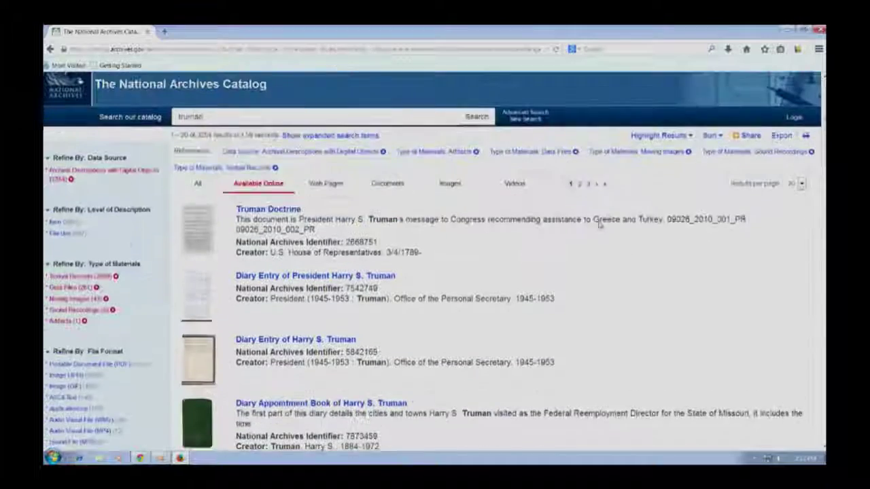
pyautogui.scroll(1, 600, 226)
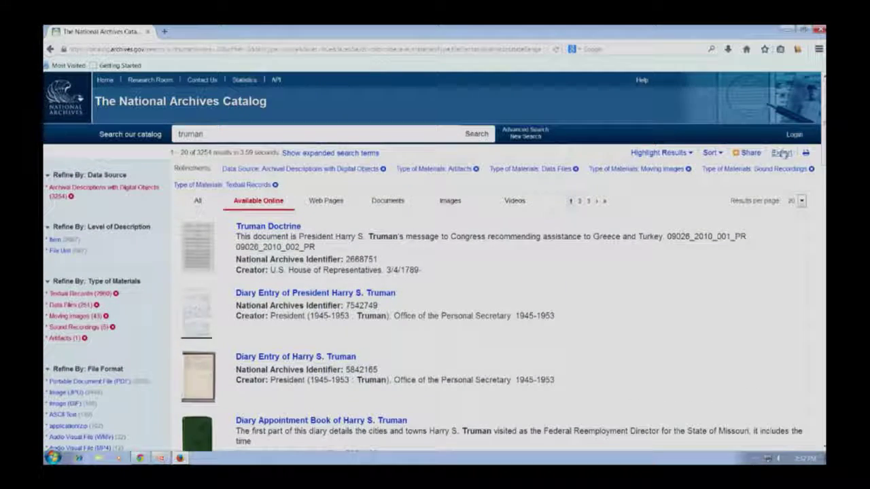
# Step: Tick Top 500 Results and export them in CSV format as nara-non-bulk-export-3529.csv
pyautogui.click(781, 152)
pyautogui.click(271, 170)
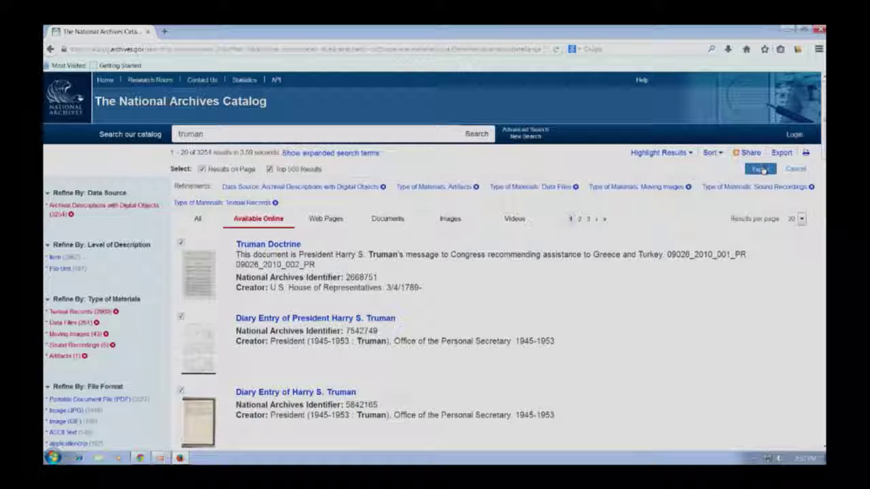
pyautogui.click(761, 169)
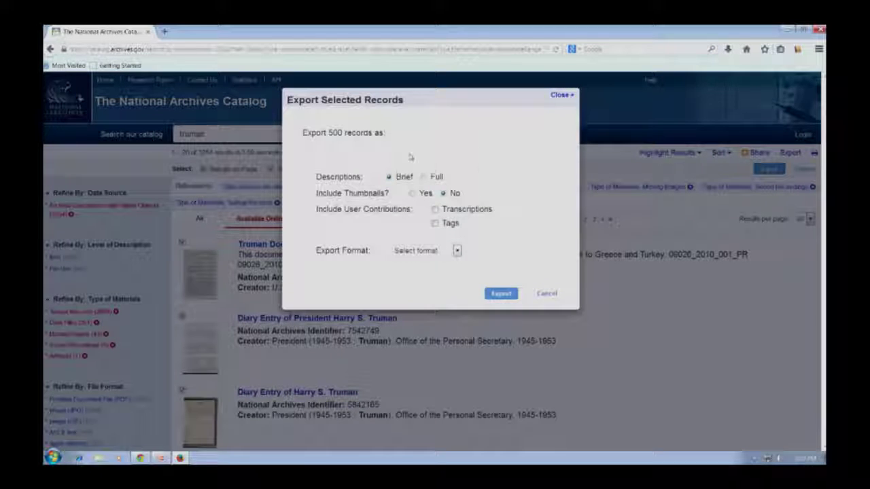
pyautogui.click(506, 293)
pyautogui.rightClick(454, 250)
pyautogui.click(400, 283)
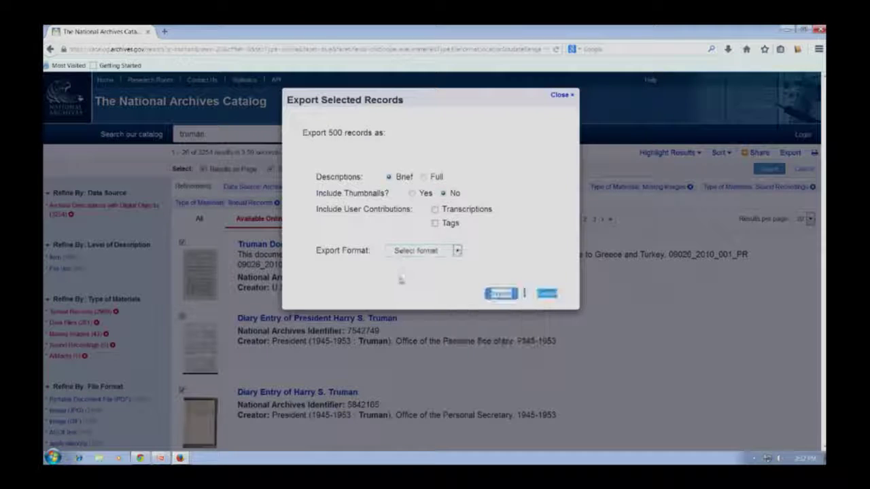
pyautogui.click(418, 251)
pyautogui.click(414, 263)
pyautogui.click(500, 294)
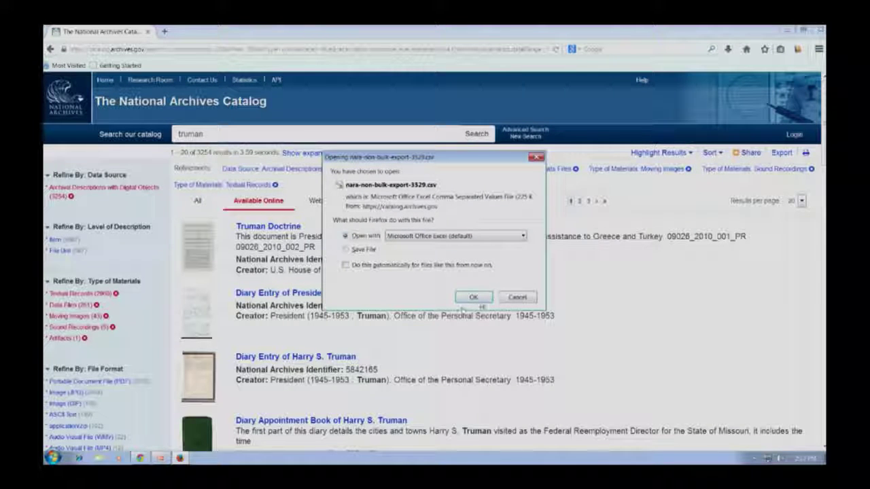
# Step: Open nara-non-bulk-export-3529.csv in Excel, dismiss the DLL error, and maximize the window
pyautogui.click(474, 298)
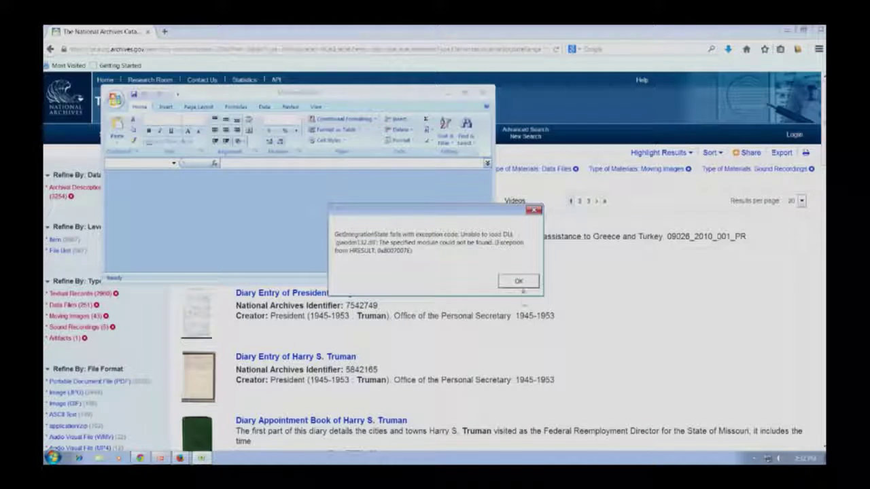
pyautogui.click(517, 281)
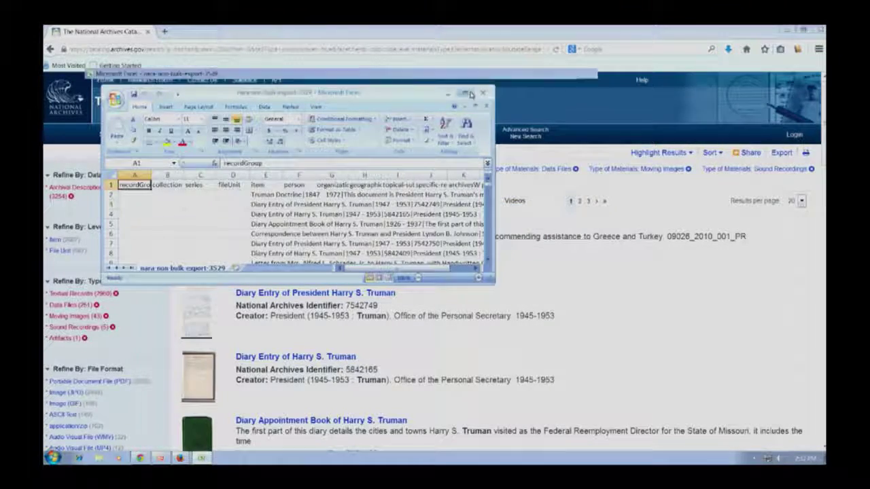
pyautogui.click(465, 93)
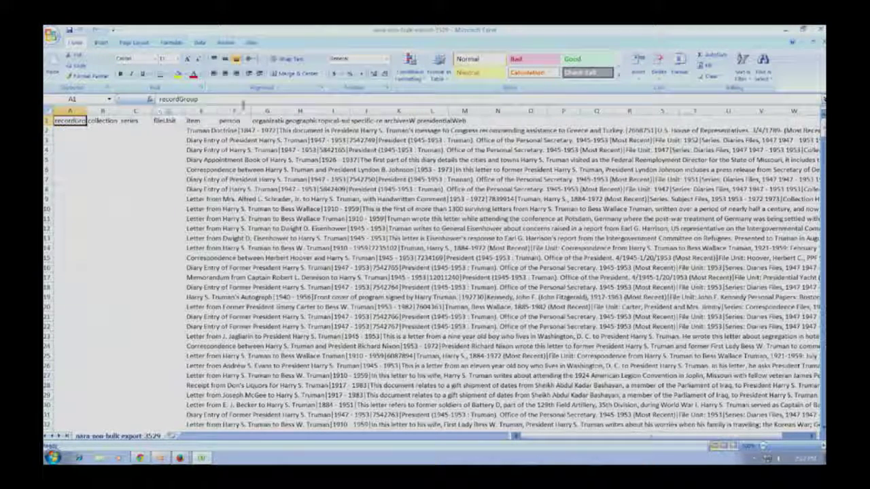
# Step: Check the first record's text in cell E2, then delete columns F through L
pyautogui.click(193, 130)
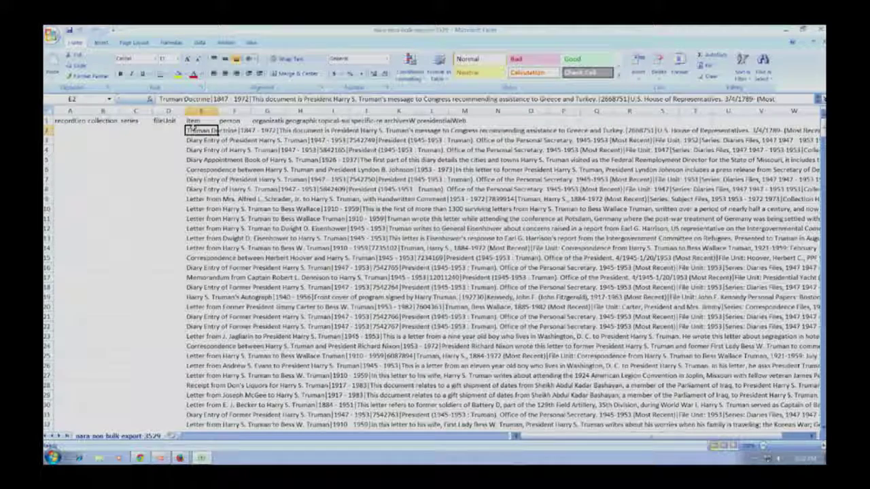
pyautogui.click(211, 98)
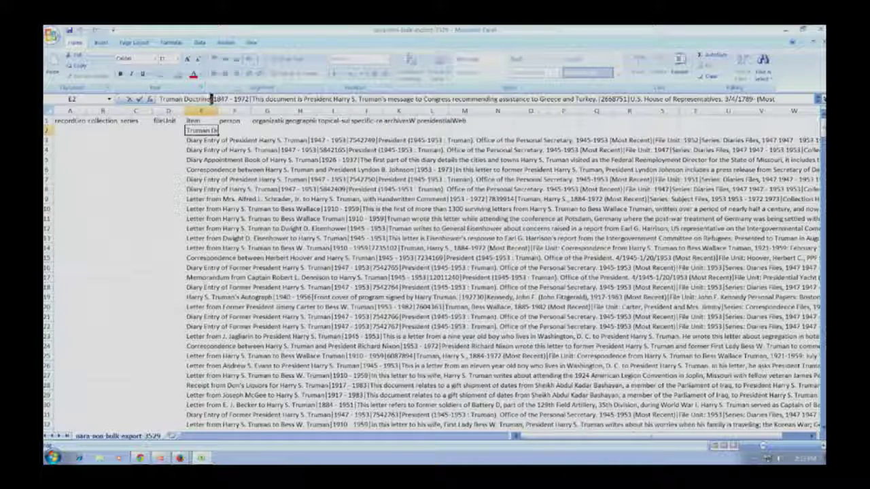
pyautogui.click(285, 228)
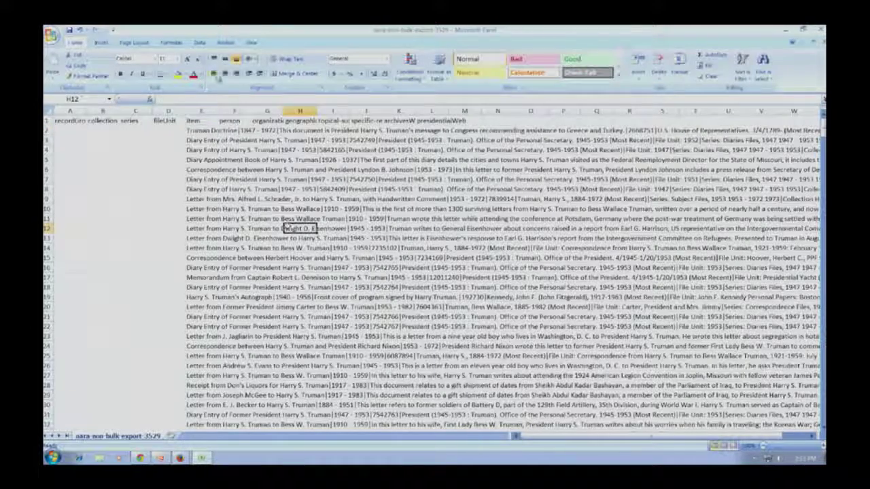
pyautogui.click(234, 111)
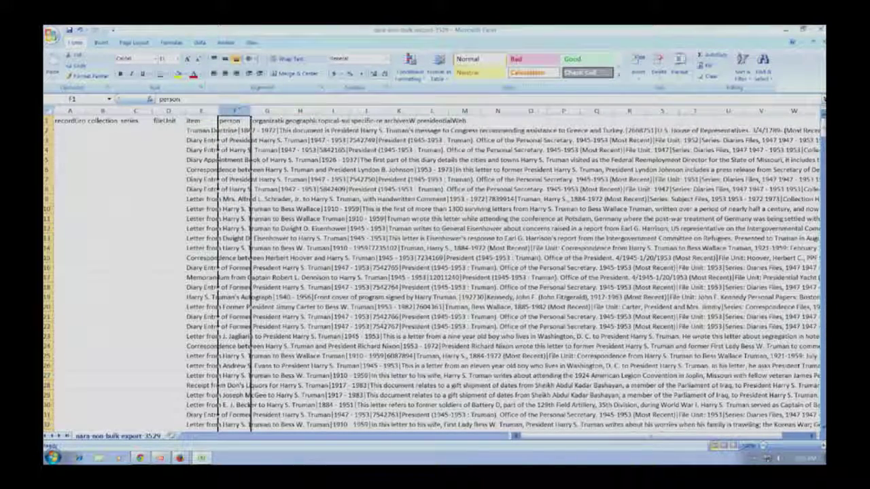
pyautogui.keyDown('shift'); pyautogui.click(428, 109); pyautogui.keyUp('shift')
pyautogui.rightClick(428, 109)
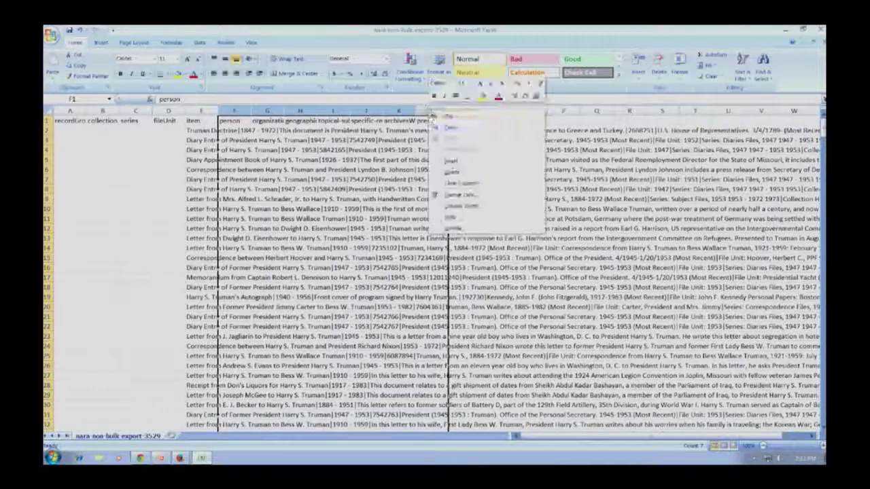
pyautogui.click(490, 175)
# Step: Delete the empty columns A through D so the Item text starts in column A
pyautogui.moveTo(168, 111)
pyautogui.mouseDown()
pyautogui.moveTo(68, 111)
pyautogui.moveTo(168, 111)
pyautogui.mouseUp()
pyautogui.rightClick(168, 111)
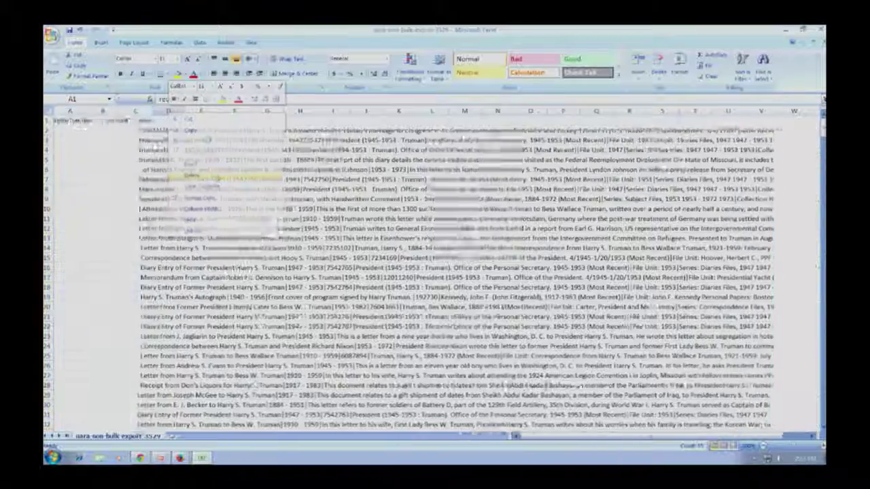
pyautogui.click(203, 175)
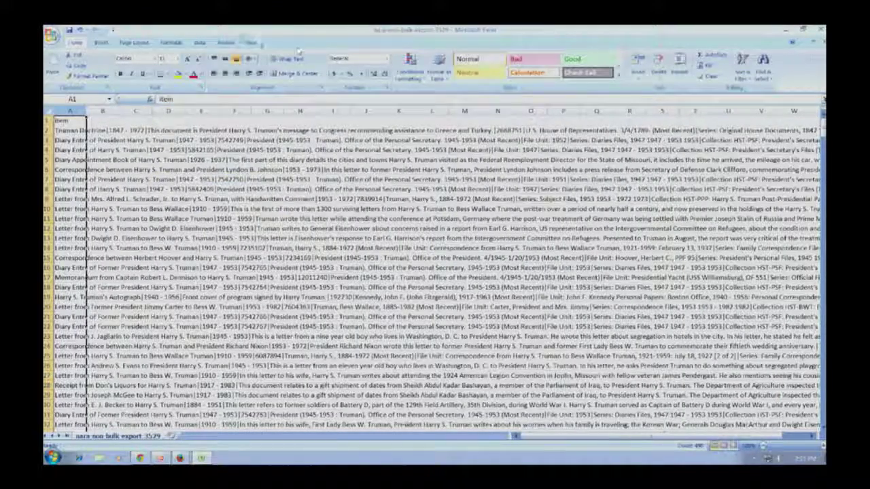
pyautogui.click(199, 43)
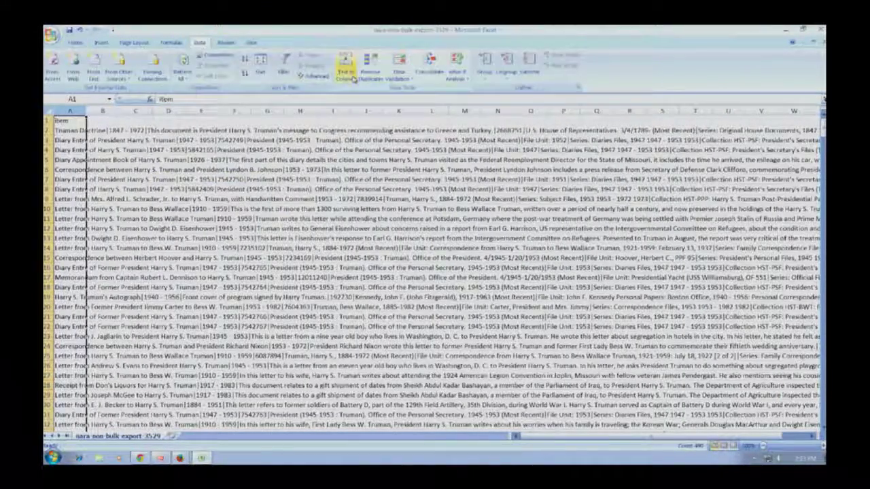
# Step: Split column A with Text to Columns as delimited on the | character, with Tab unchecked
pyautogui.click(345, 63)
pyautogui.click(332, 194)
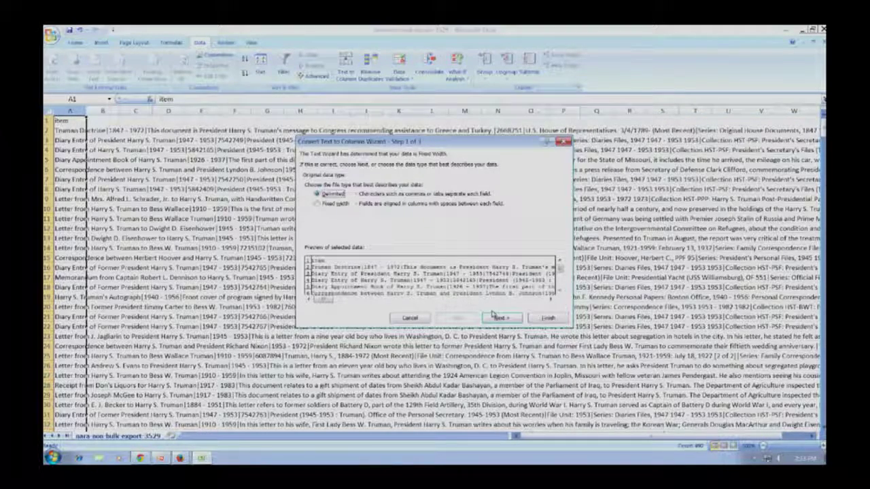
pyautogui.click(503, 318)
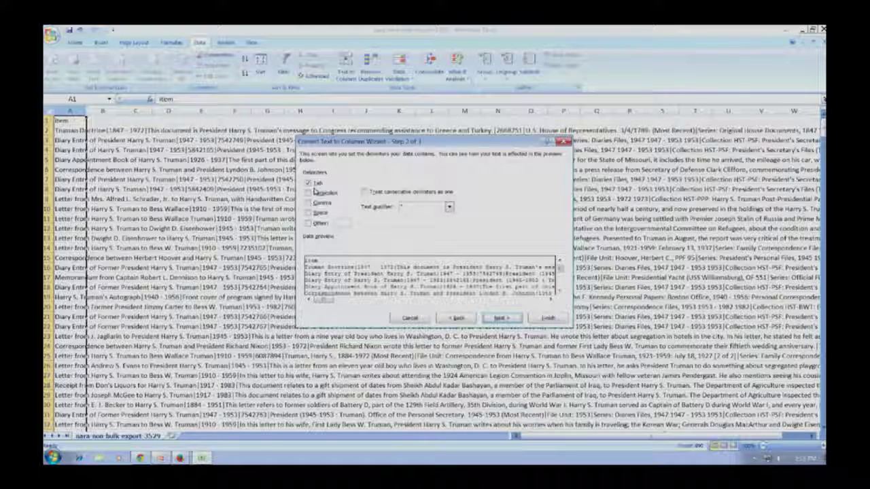
pyautogui.click(310, 184)
pyautogui.click(308, 223)
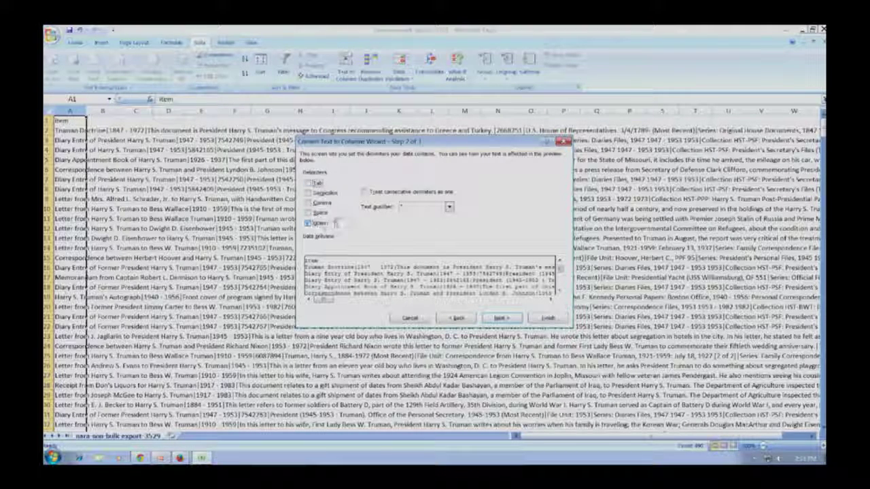
pyautogui.write('|')
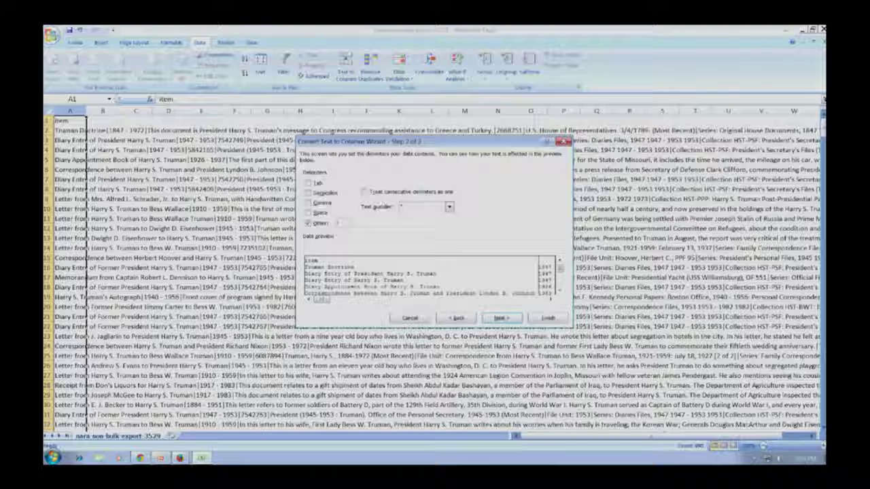
pyautogui.click(551, 318)
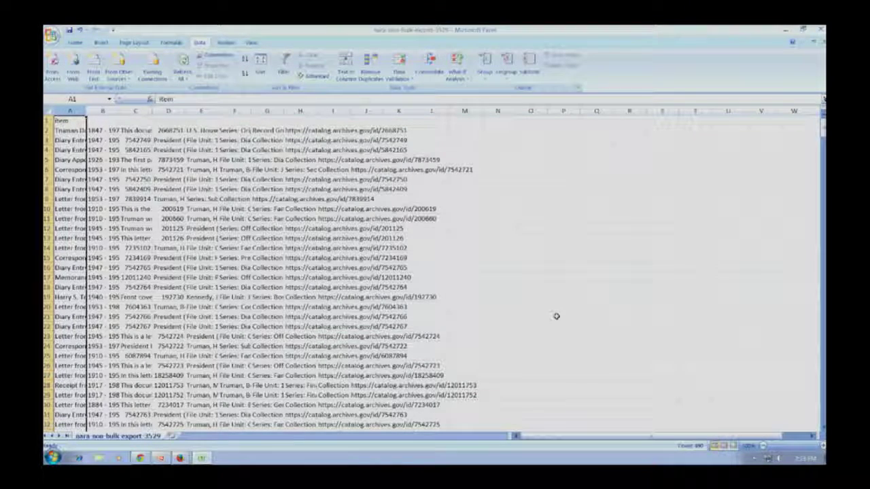